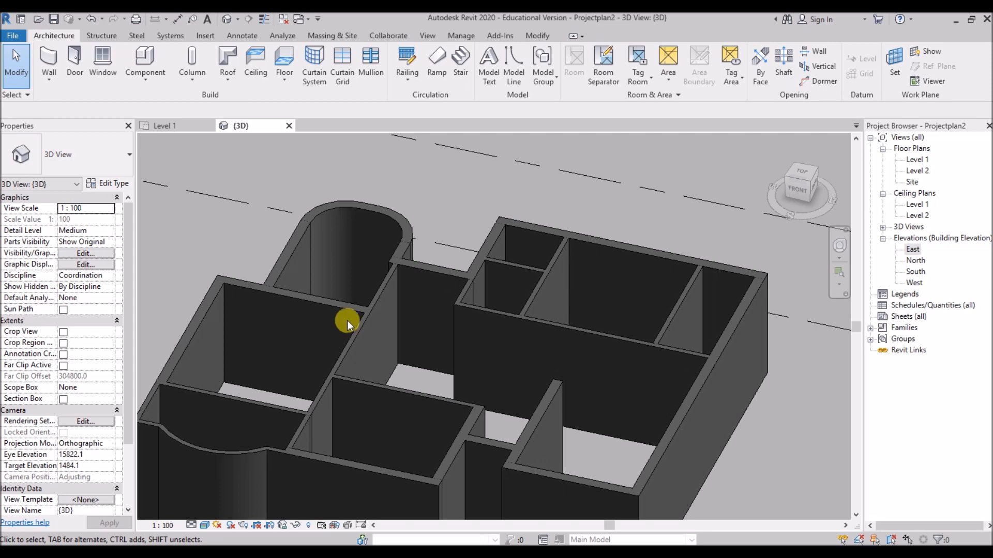
shift+middle_drag(343, 317, 349, 342)
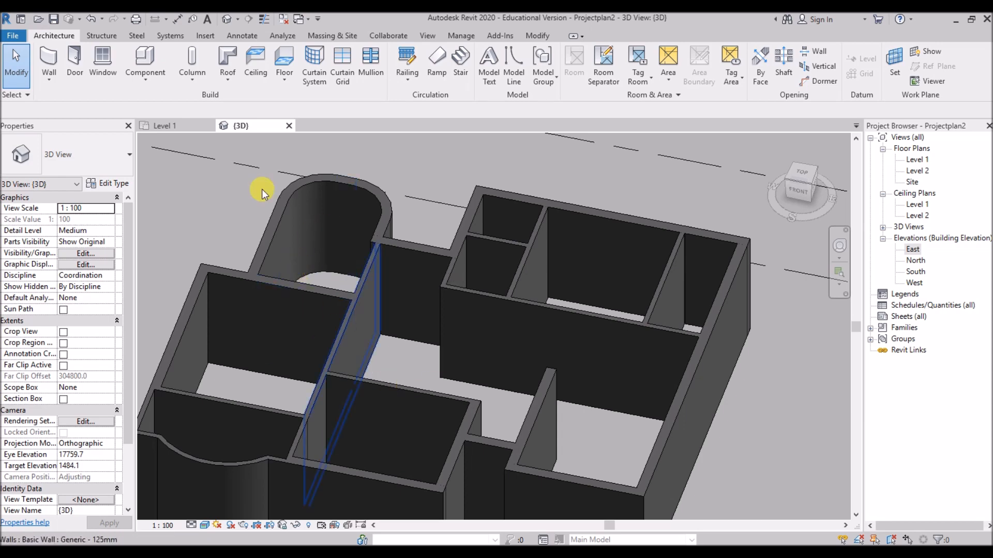
click(170, 126)
click(239, 127)
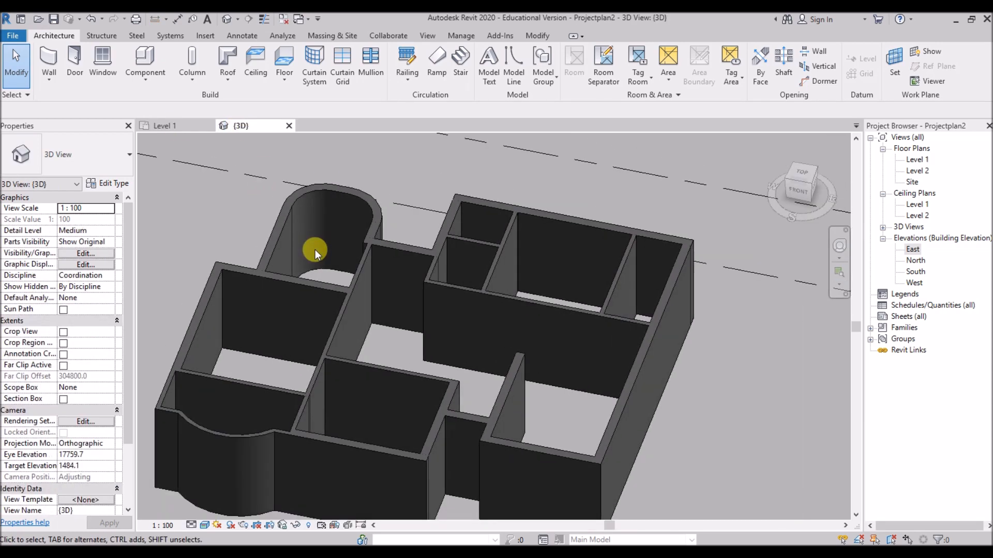
Set the Default material's generic appearance color to white, RGB 255 255 255, in the project materials.
click(462, 36)
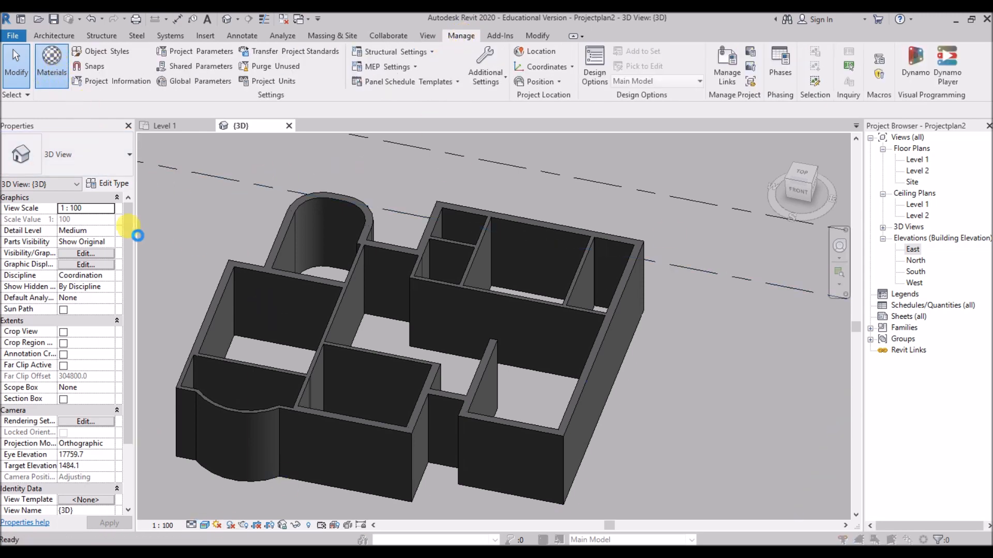
scroll(414, 310, down, 10)
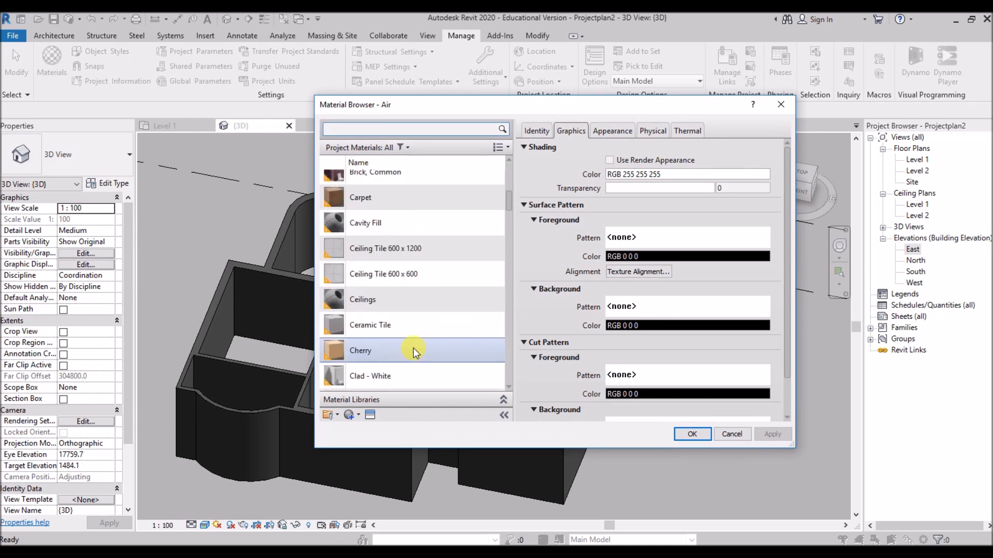
scroll(378, 254, up, 1)
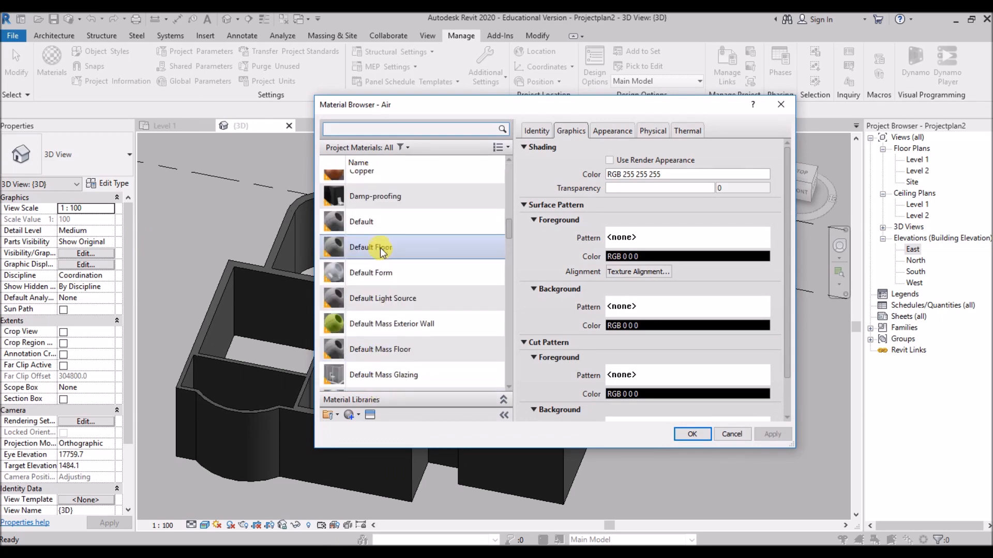
click(383, 223)
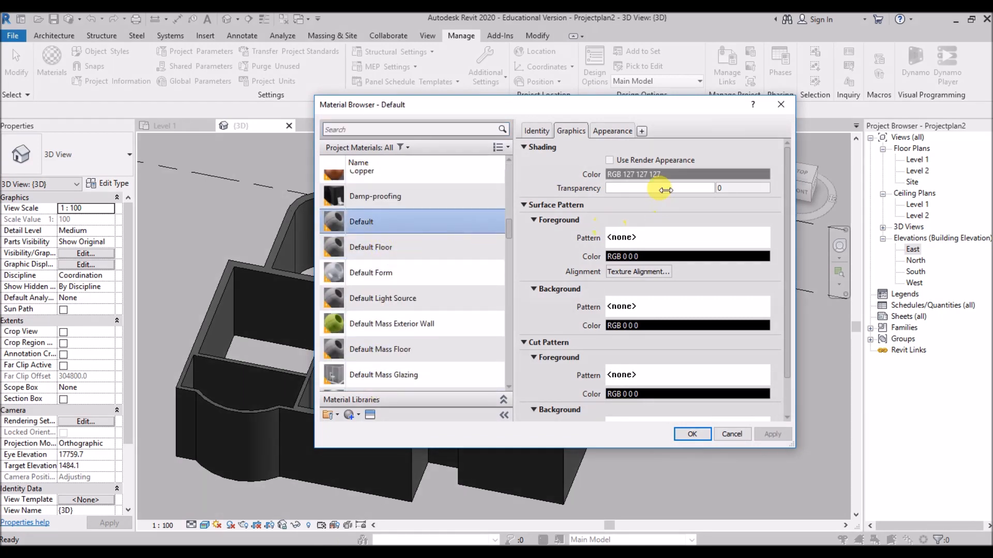
click(619, 133)
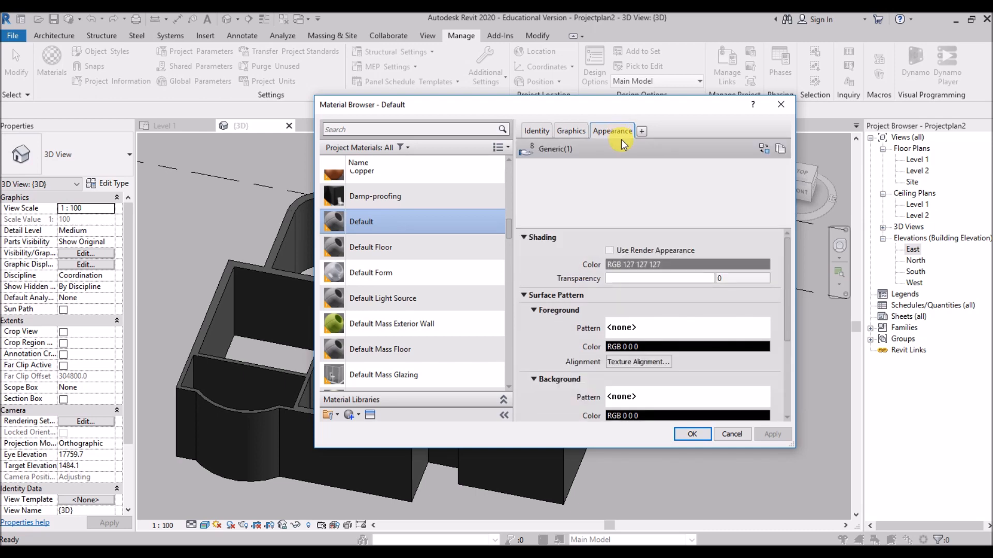
click(636, 267)
drag(695, 258, 698, 185)
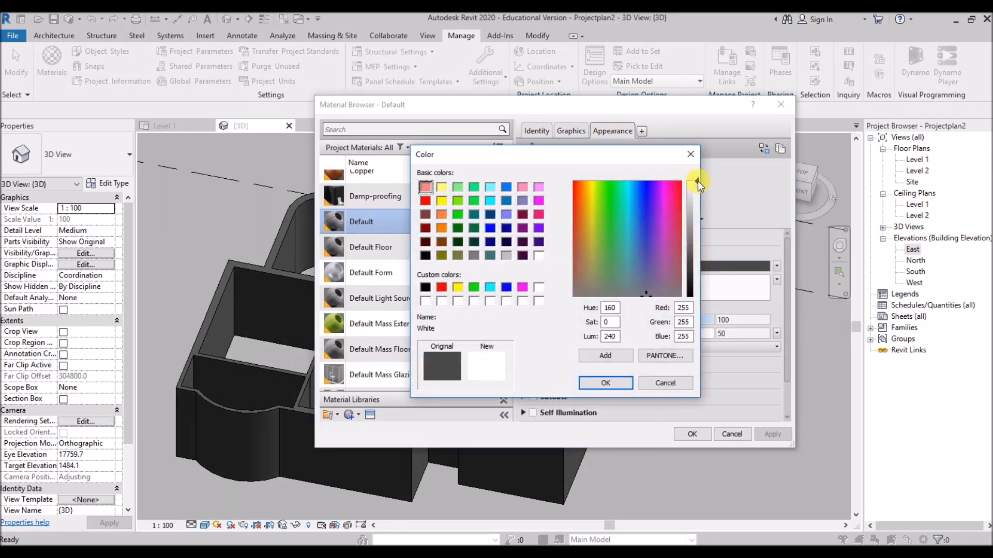
click(605, 383)
click(691, 434)
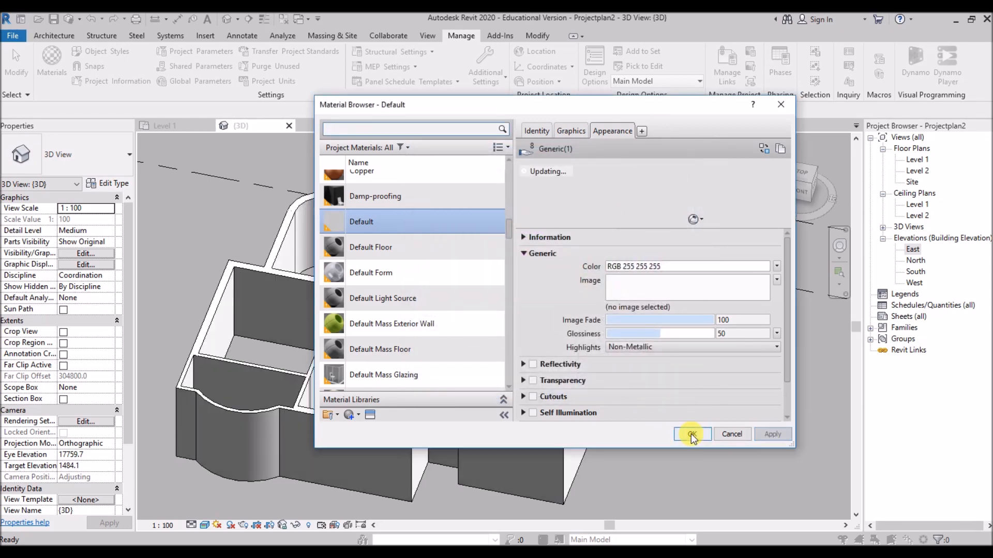
mouse_move(671, 433)
shift+middle_down()
mouse_move(664, 399)
mouse_move(663, 433)
shift+middle_up()
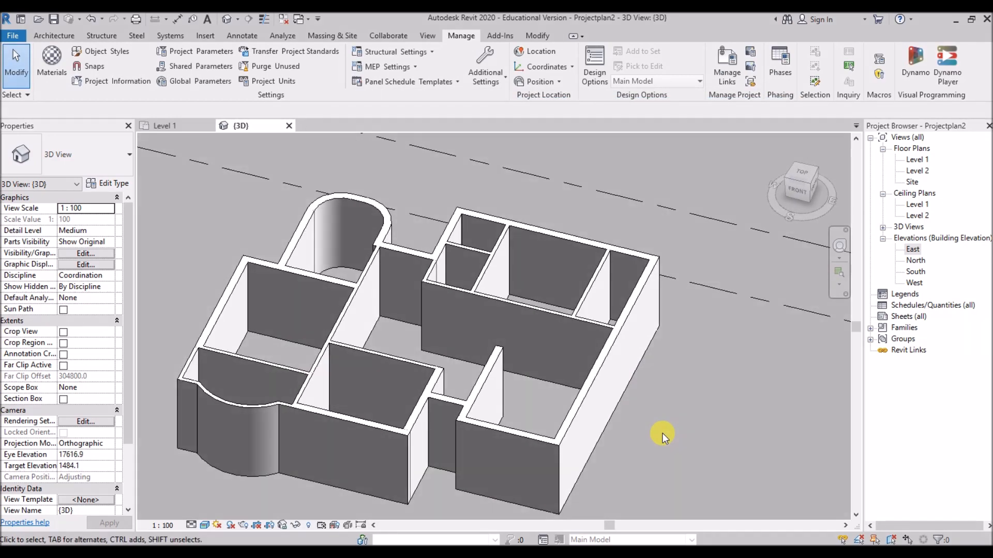
In the Level 1 plan, split the interior wall beside the round-ended room and trim its lower part to that room's bottom wall.
click(182, 123)
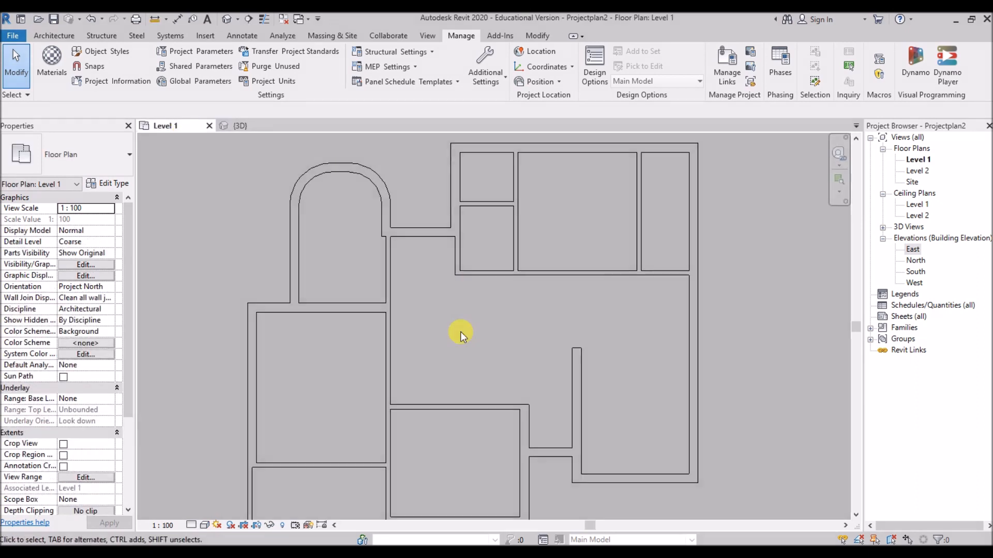
key(s)
key(l)
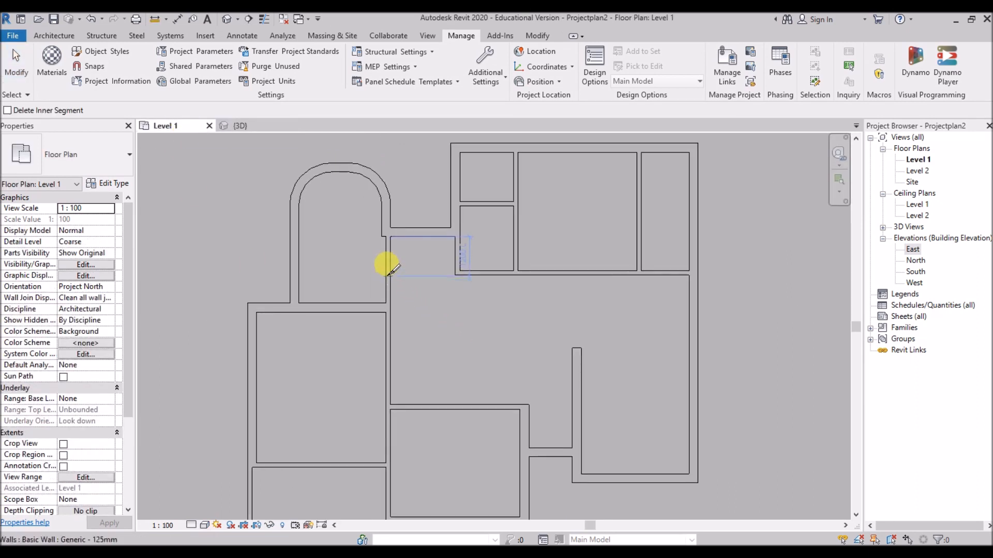
click(421, 283)
key(Escape)
key(t)
key(r)
click(377, 310)
click(386, 329)
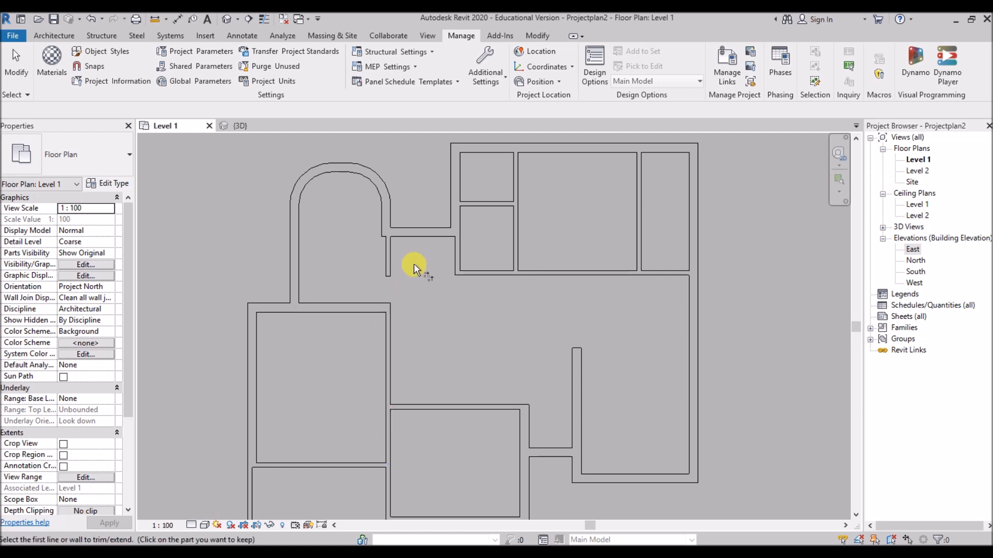
Delete the leftover 125 mm wall stub beside the round-ended room.
scroll(387, 220, up, 3)
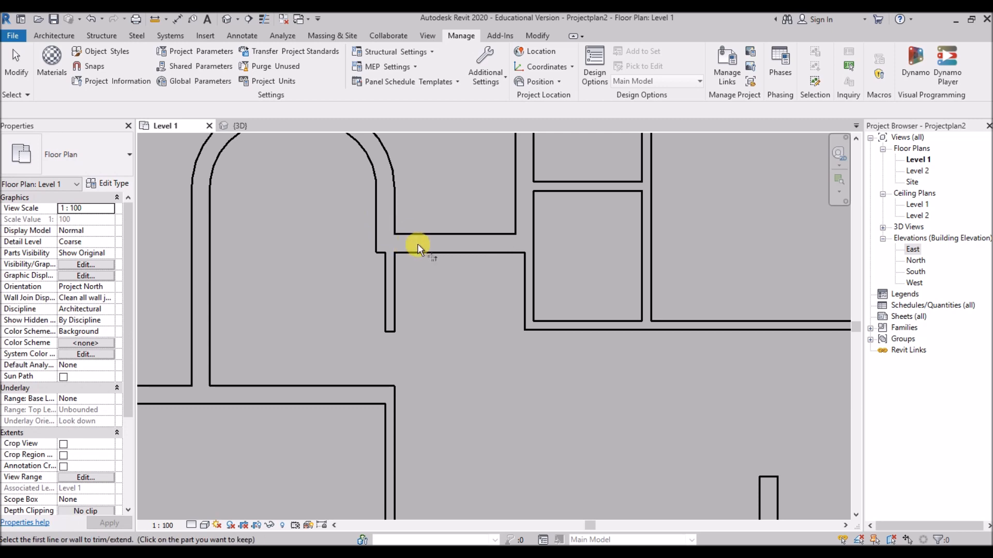
key(Escape)
key(Escape)
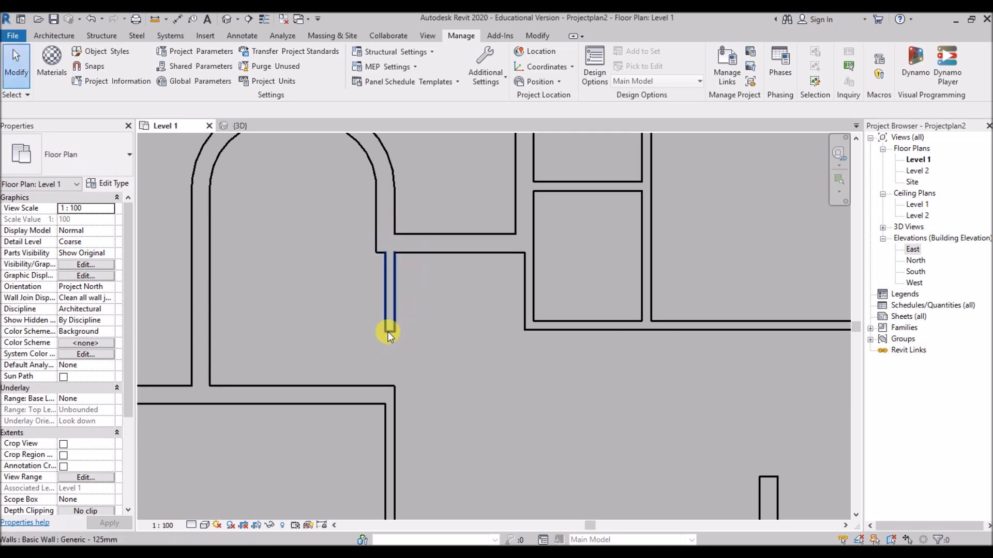
click(396, 283)
key(Delete)
scroll(428, 283, down, 3)
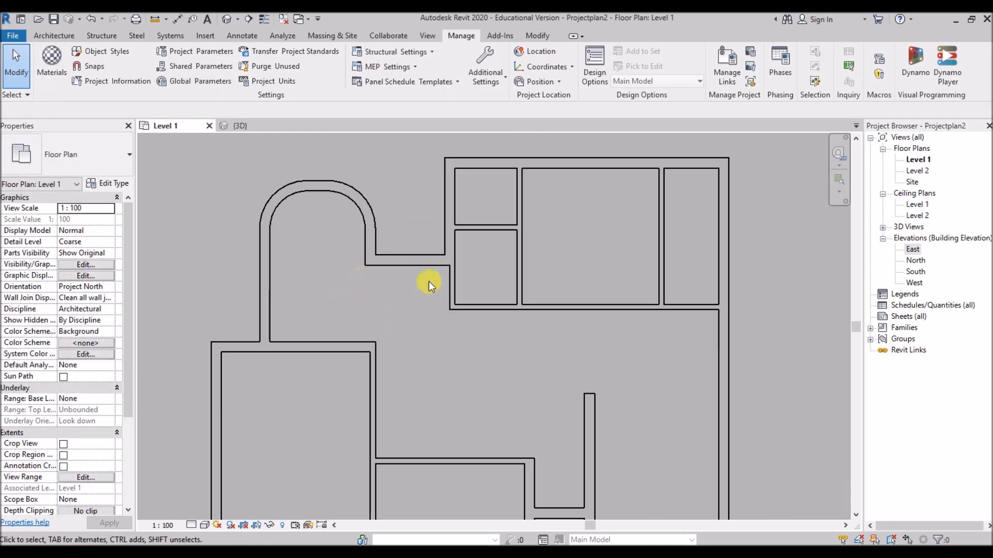
scroll(374, 280, down, 1)
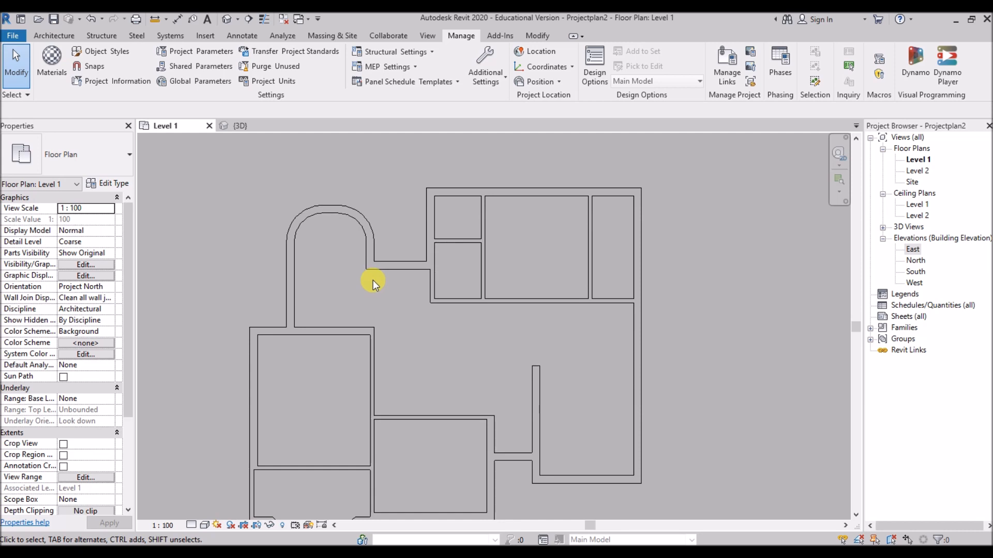
Draw a wall of the same Generic - 250mm type from the bottom corner of the round-ended room up to its curved wall.
click(338, 329)
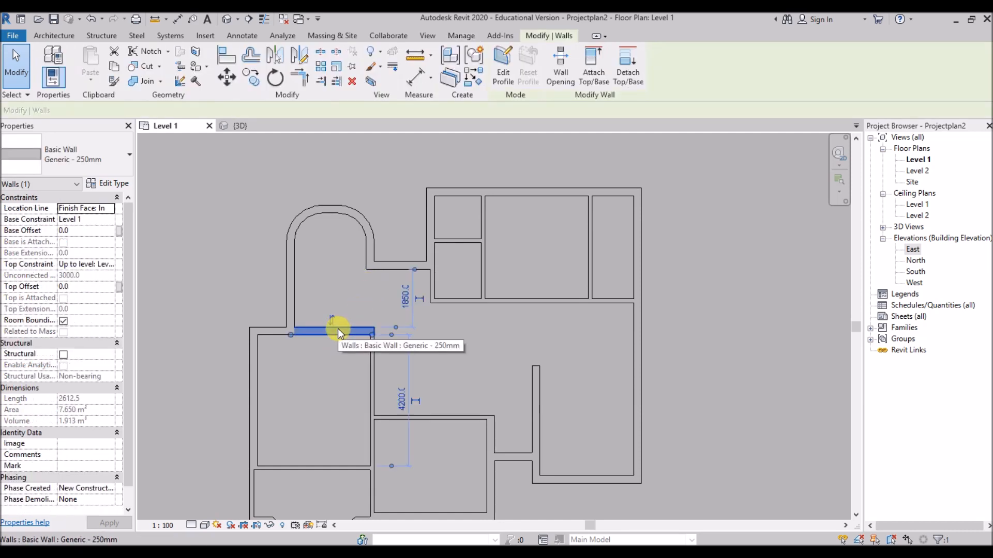
key(c)
key(w)
key(a)
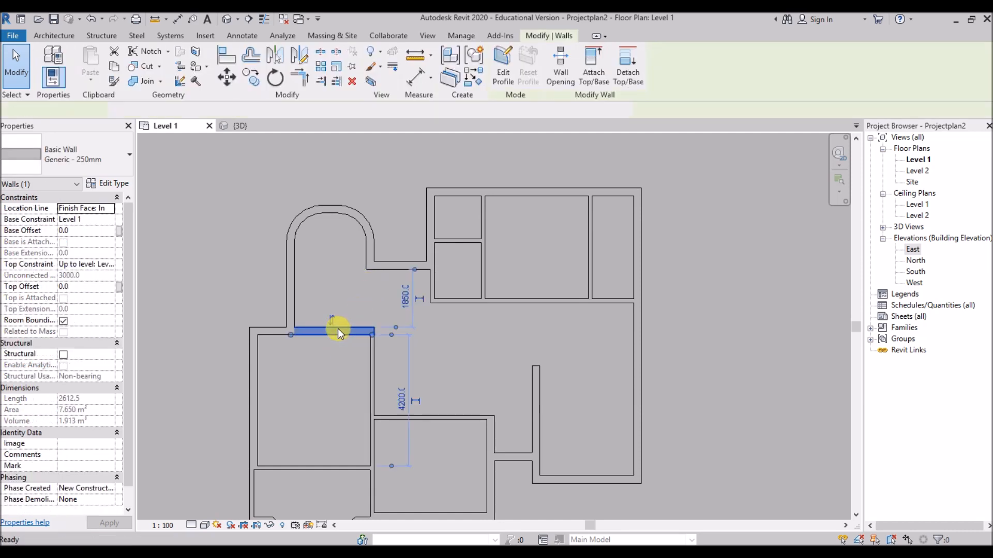
click(375, 326)
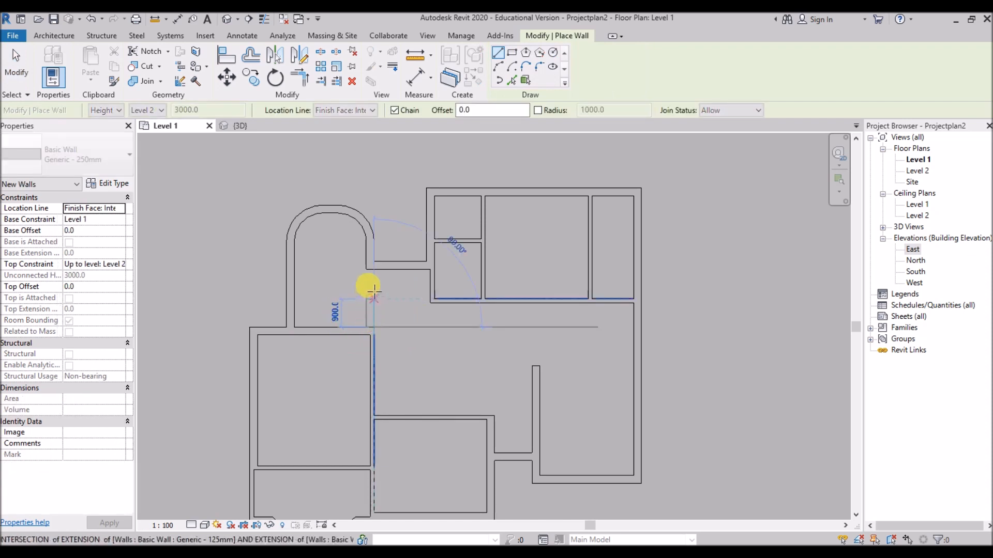
click(375, 269)
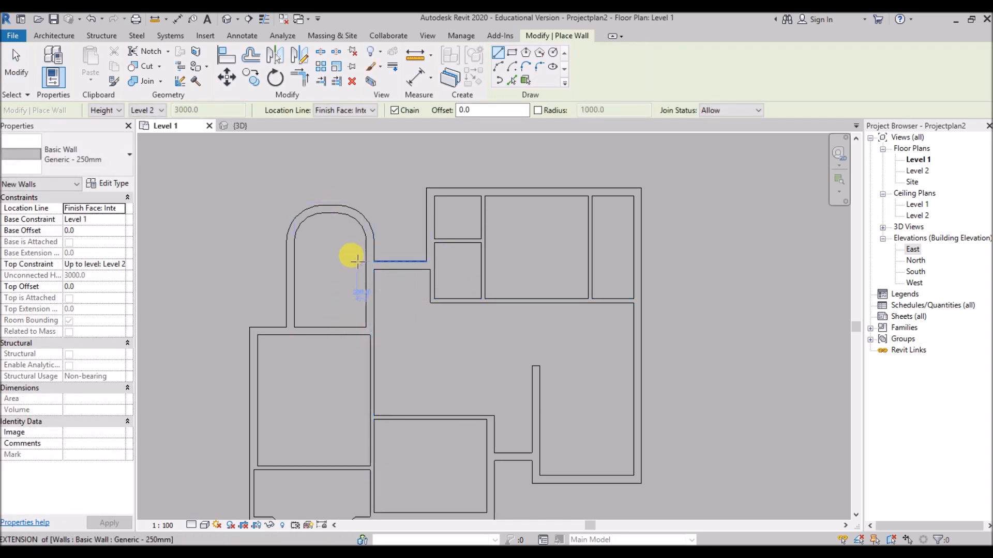
scroll(407, 224, down, 1)
scroll(463, 281, down, 1)
scroll(437, 307, up, 1)
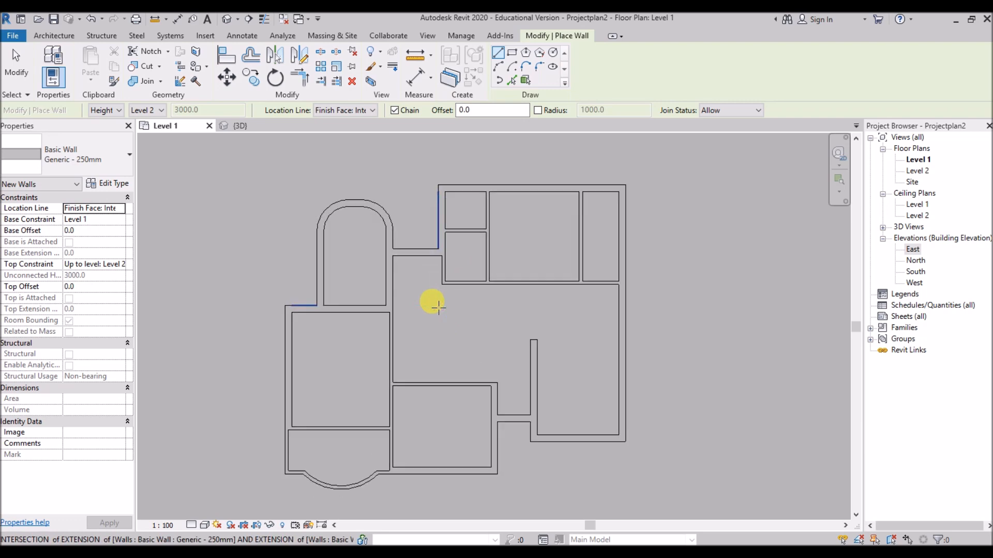
key(Escape)
key(Escape)
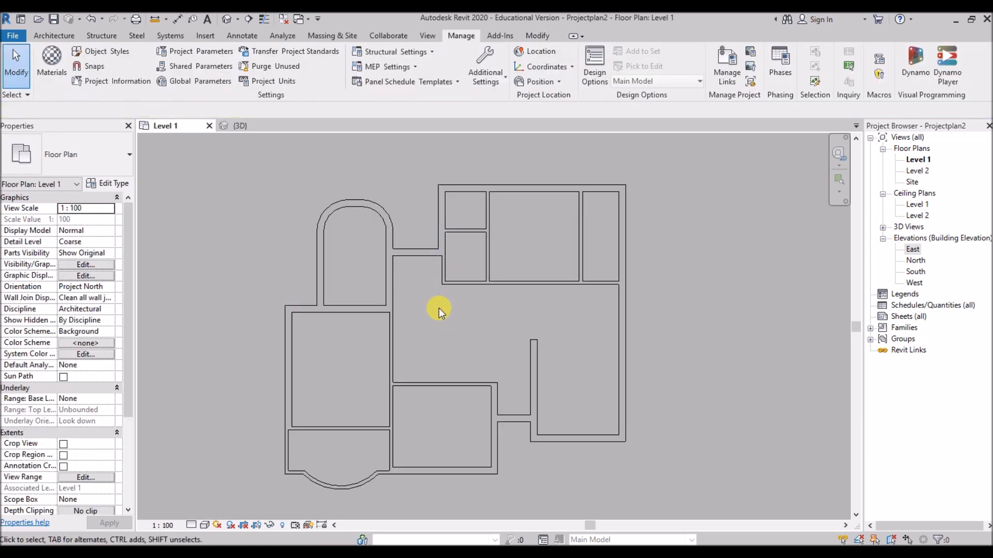
Start placing a door, check the available M_Single-Flush sizes and open the family loader.
click(55, 36)
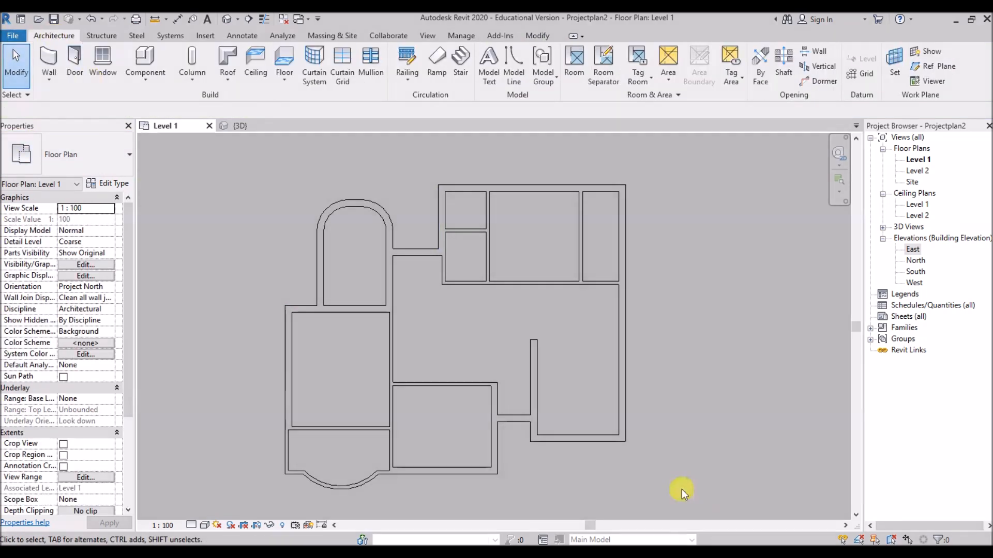
scroll(548, 484, up, 1)
scroll(520, 473, down, 1)
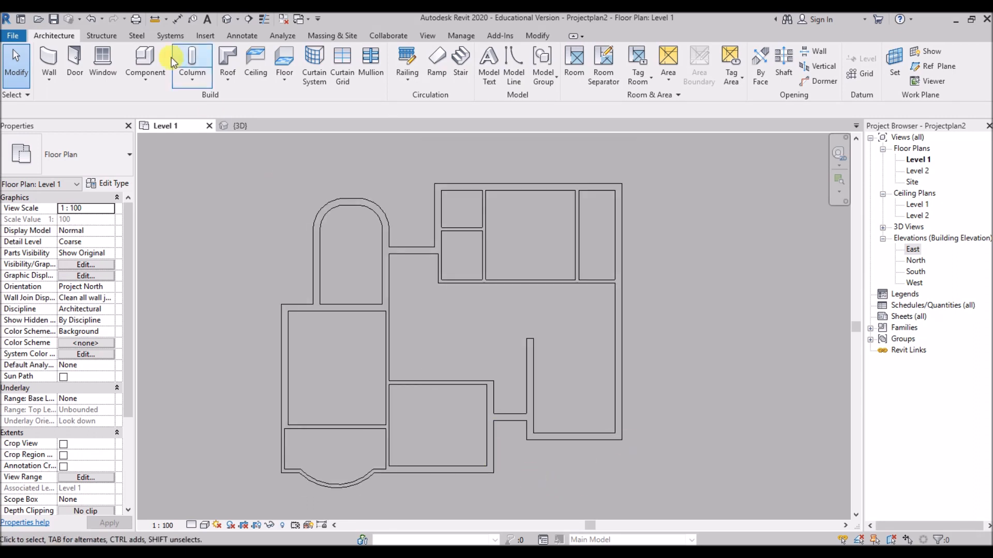
click(75, 64)
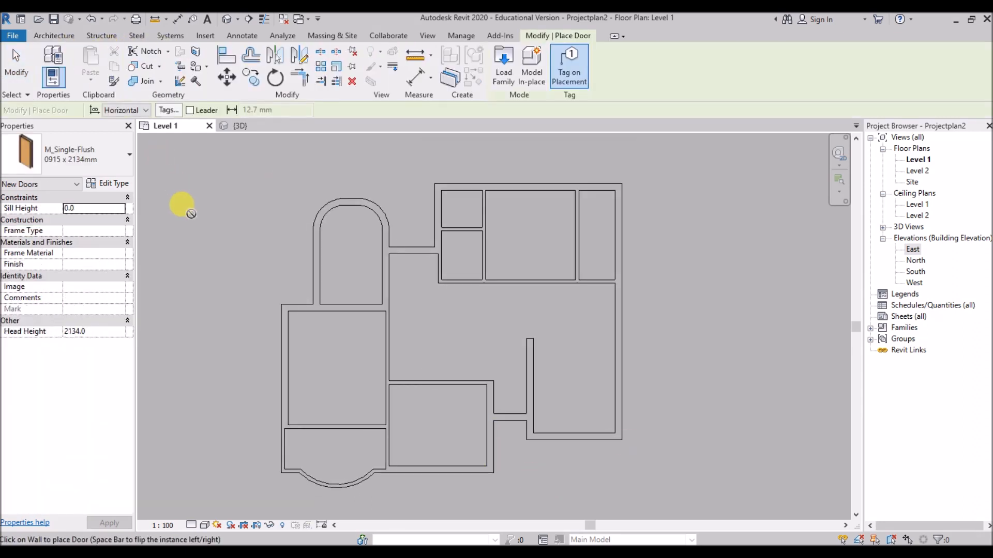
click(129, 156)
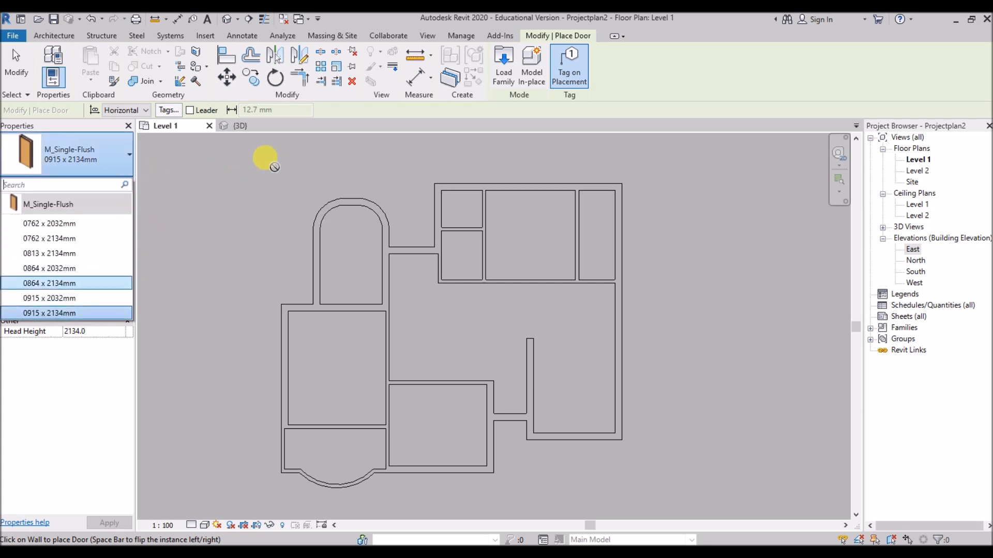
click(505, 65)
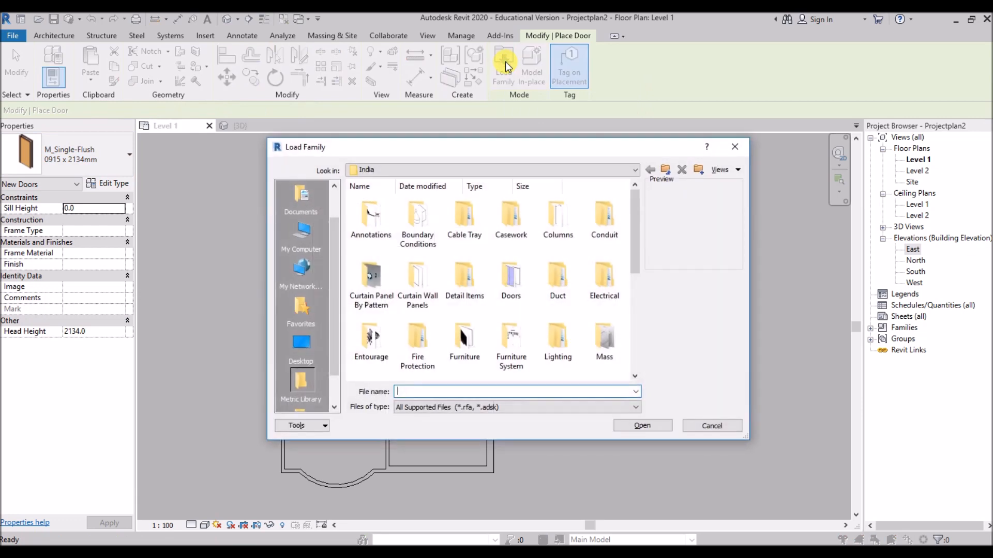
In the family loader, browse the US Metric library to the Residential folder under Doors.
click(639, 173)
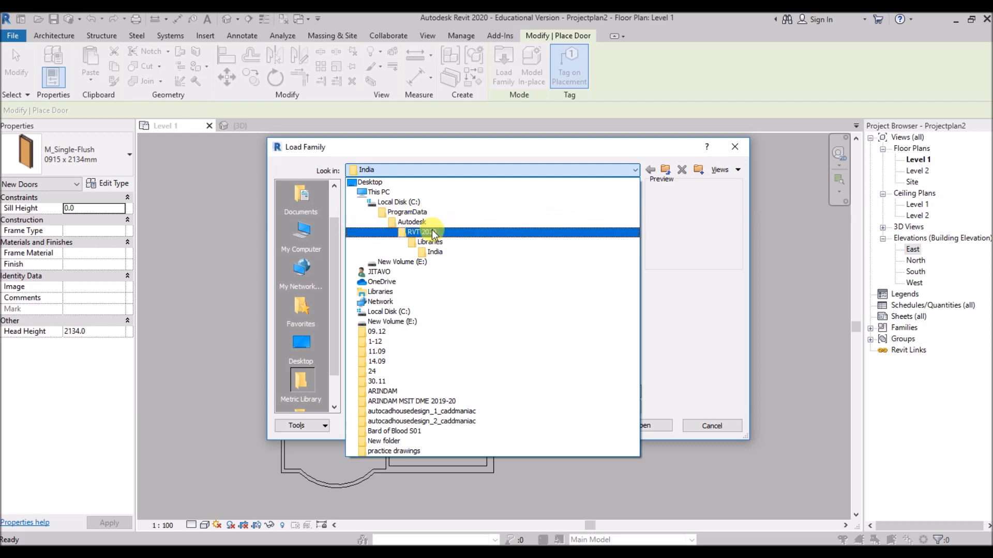
click(436, 242)
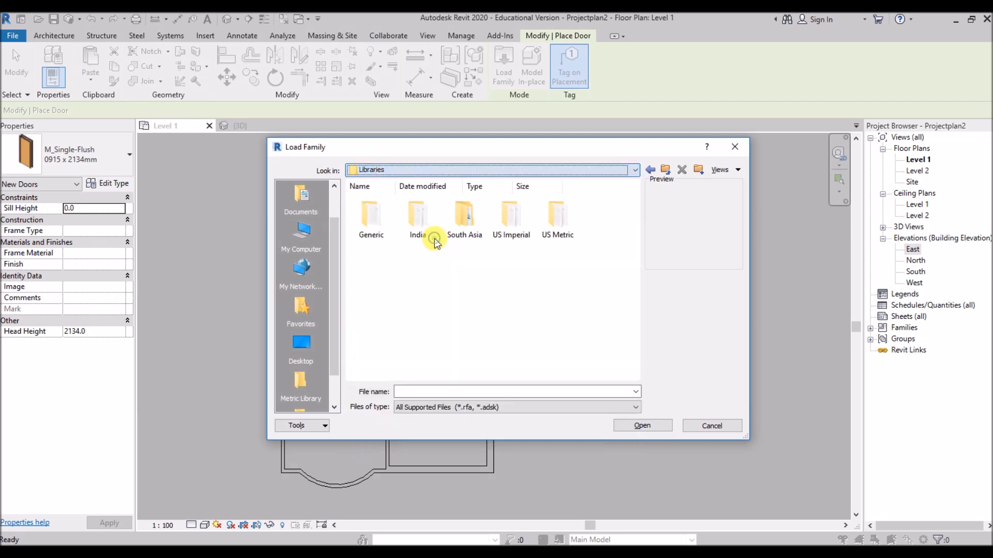
double_click(557, 217)
scroll(546, 279, down, 5)
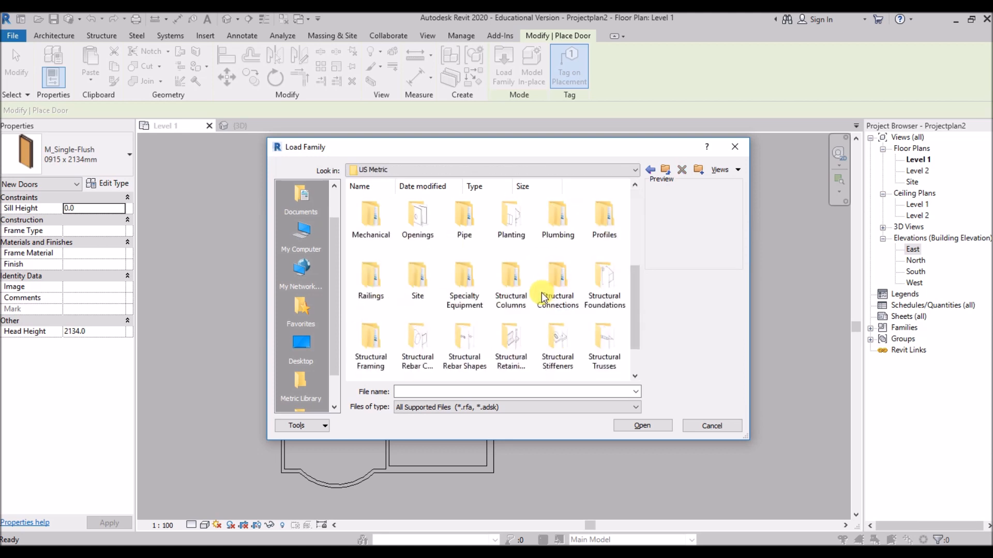
scroll(541, 293, up, 5)
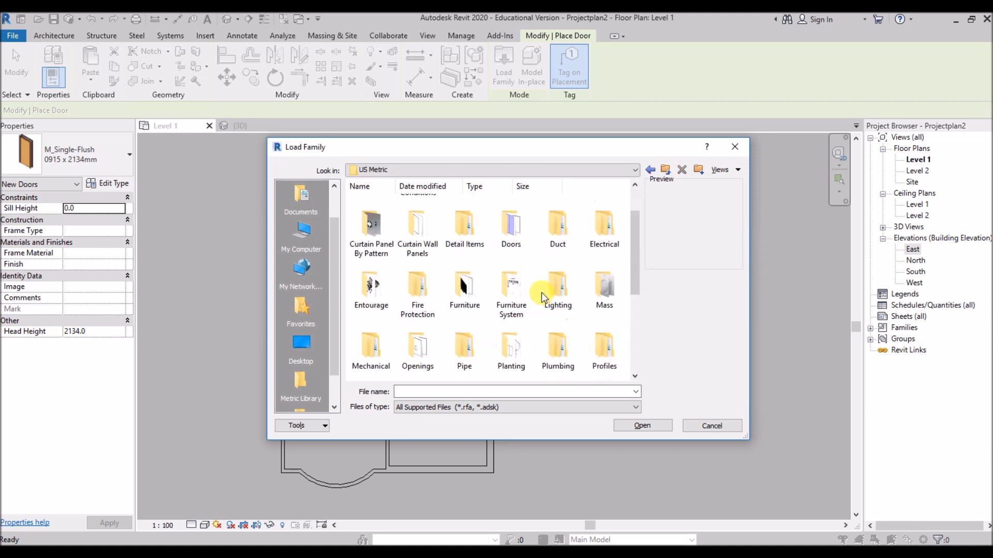
double_click(555, 243)
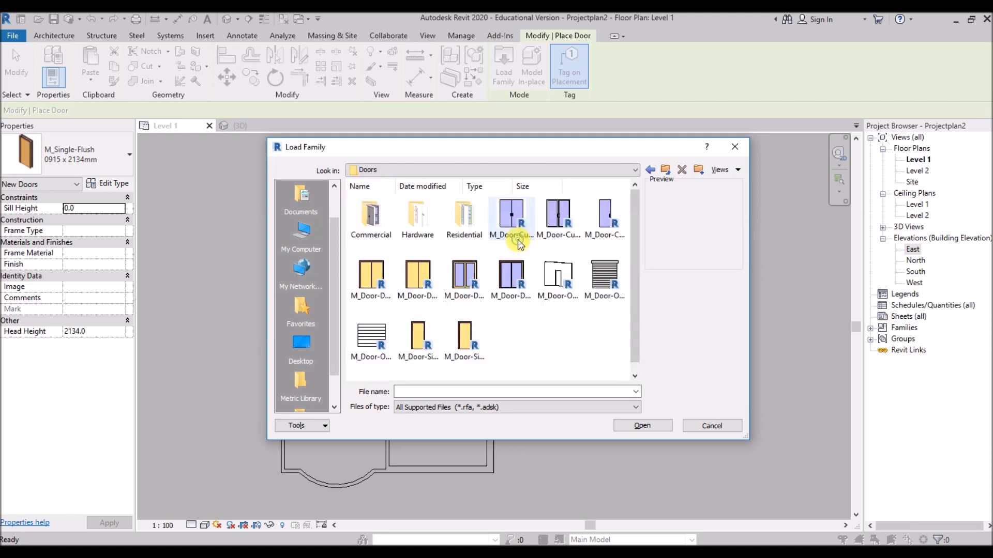
double_click(471, 221)
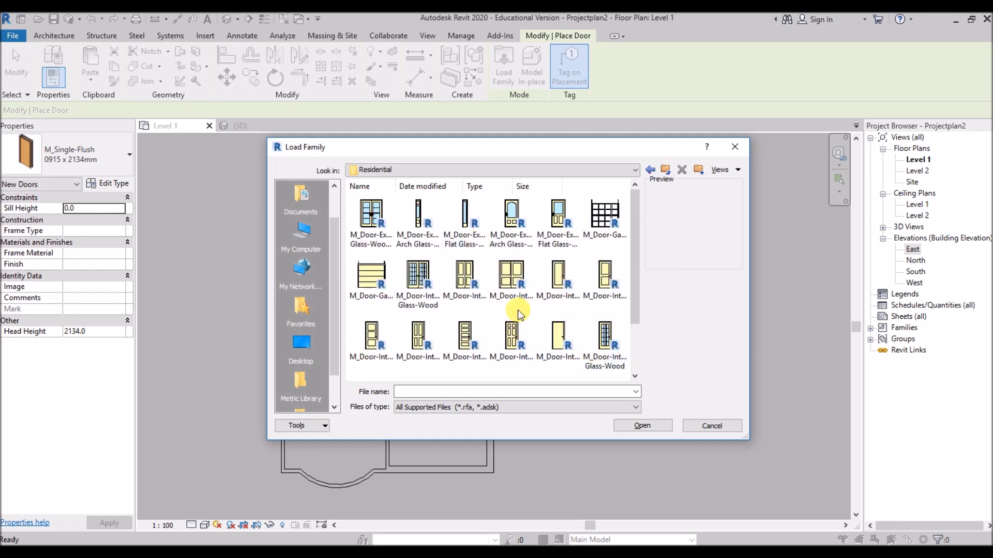
Load M_Door-Interior-Single-6_Panel-Wood with its 800 x 2100mm and 900 x 2100mm types and choose the 900 x 2100mm type for placement.
scroll(517, 309, down, 1)
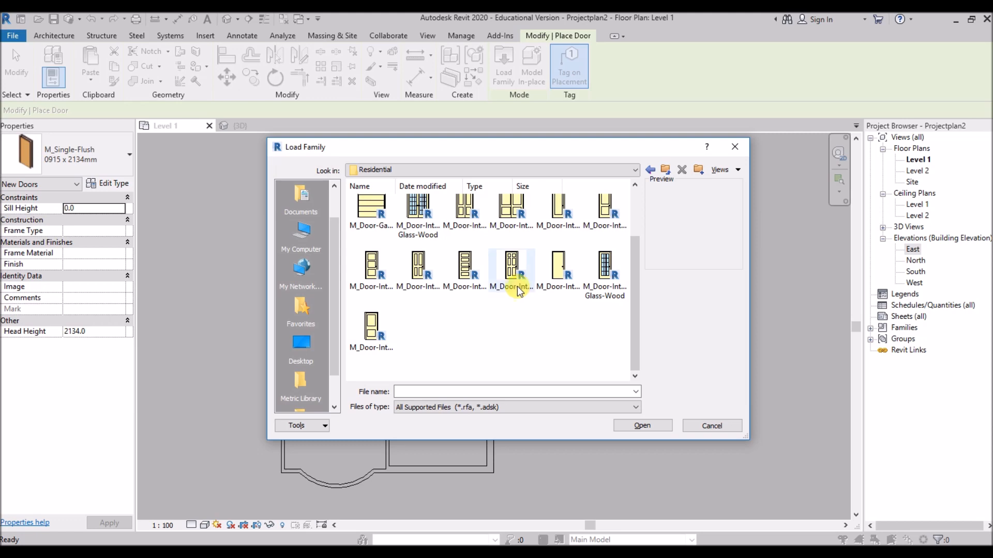
click(517, 287)
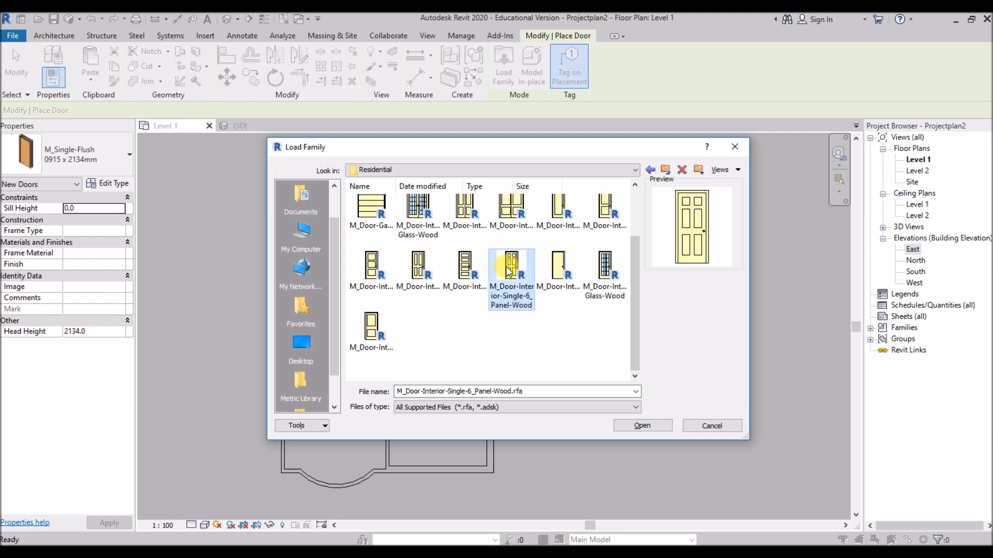
click(643, 426)
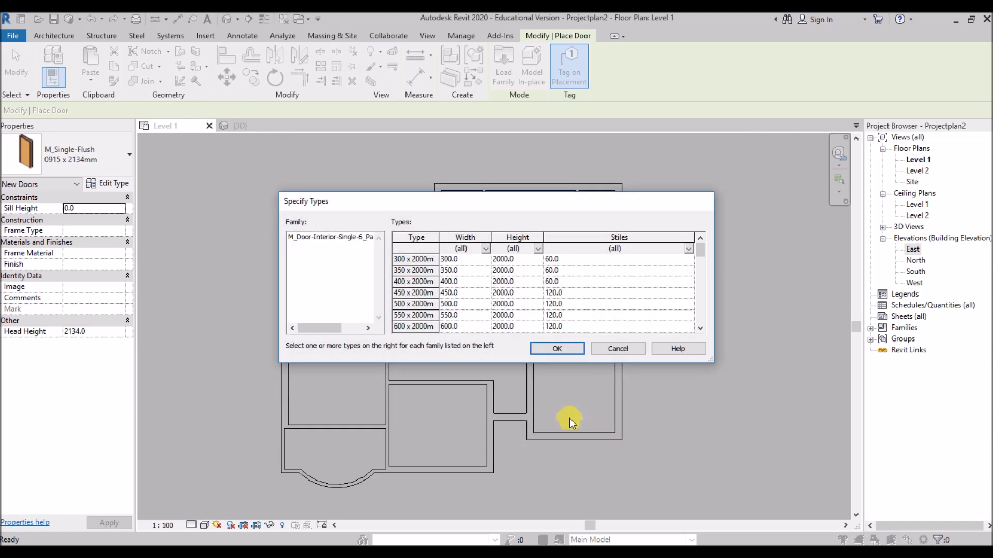
scroll(516, 286, down, 7)
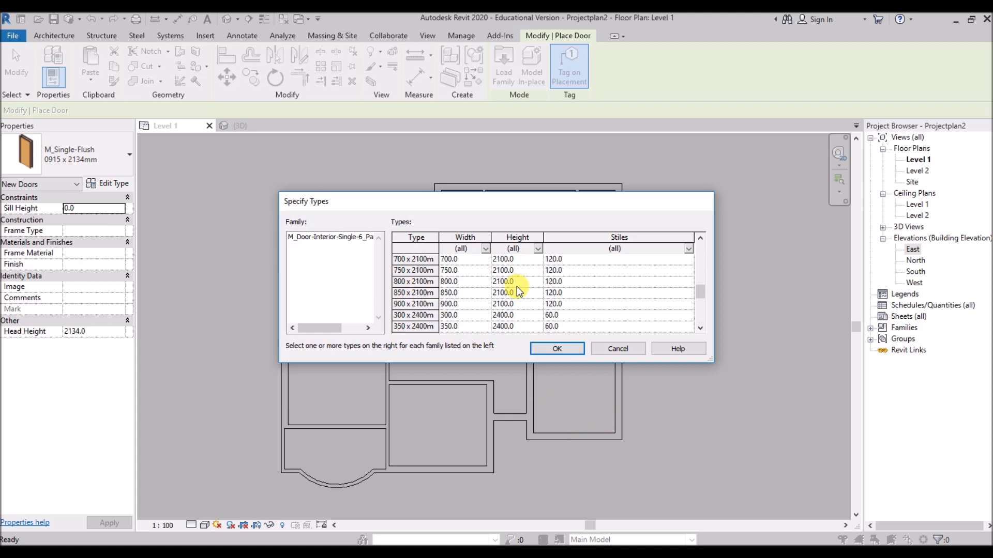
click(447, 303)
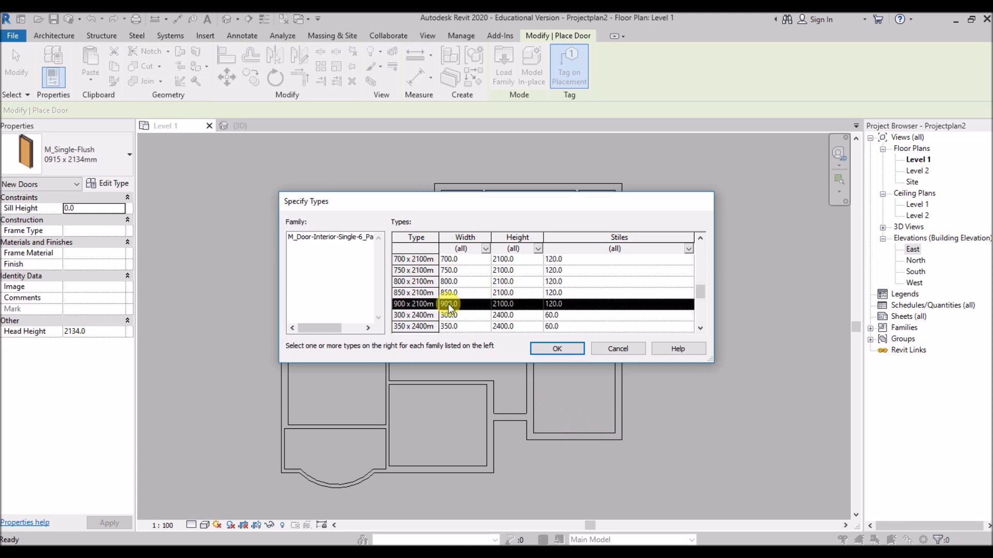
ctrl+click(448, 282)
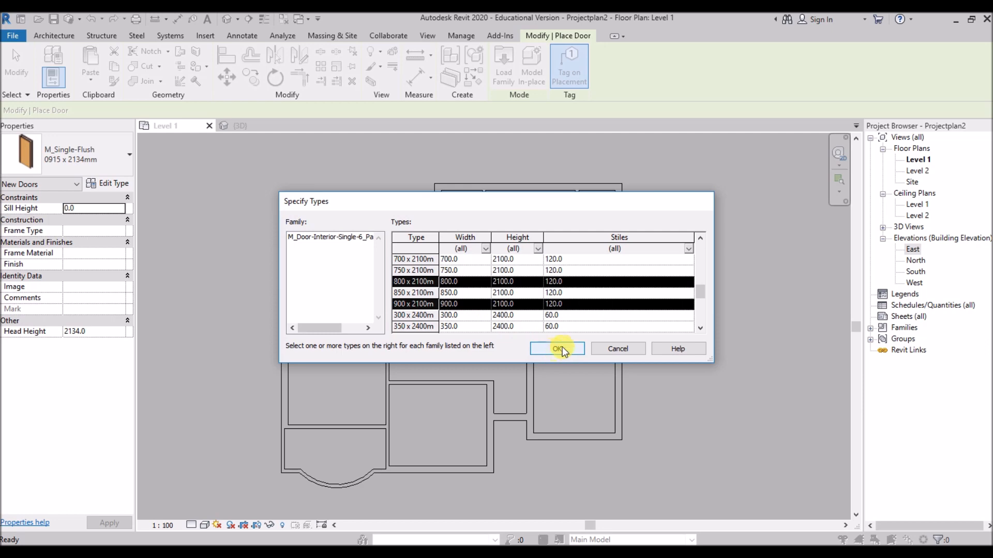
click(558, 349)
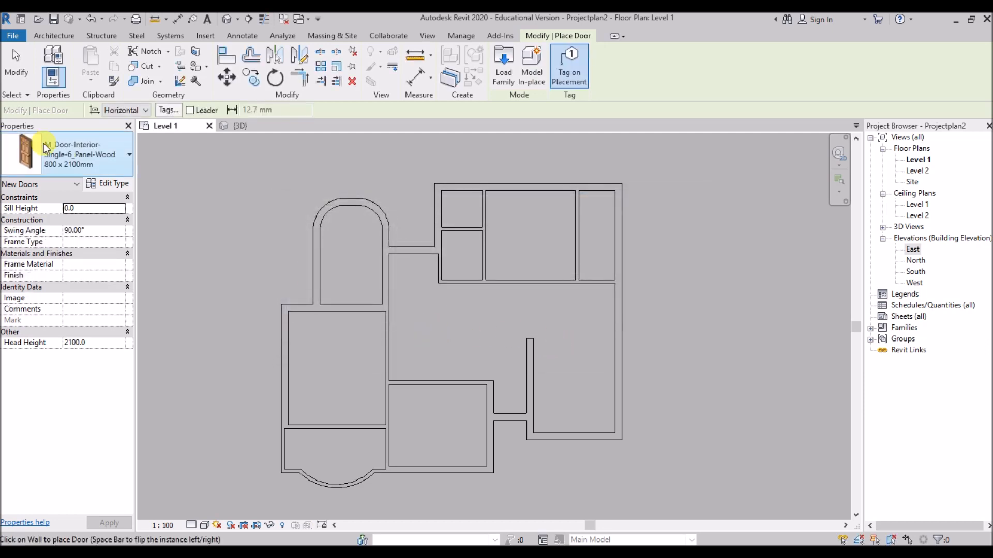
click(118, 157)
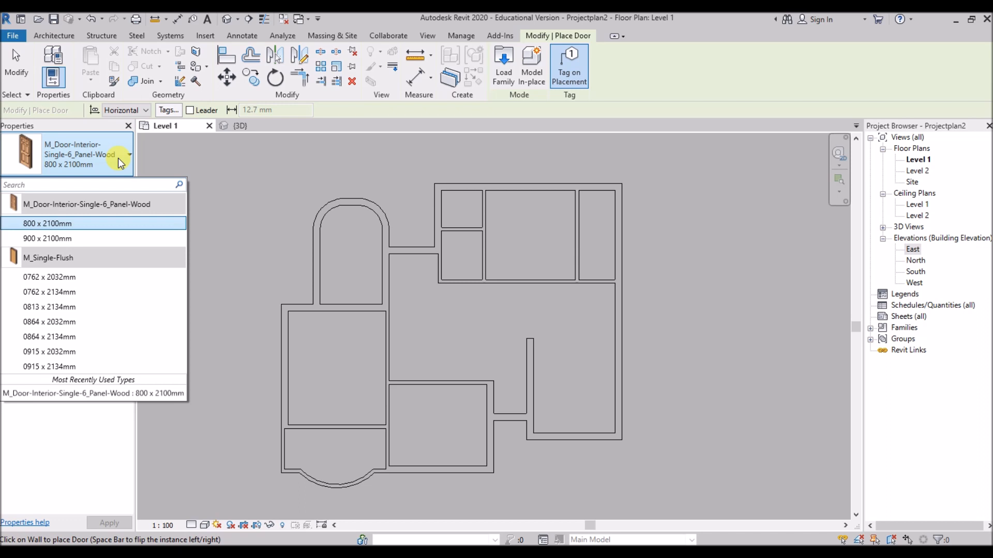
click(85, 239)
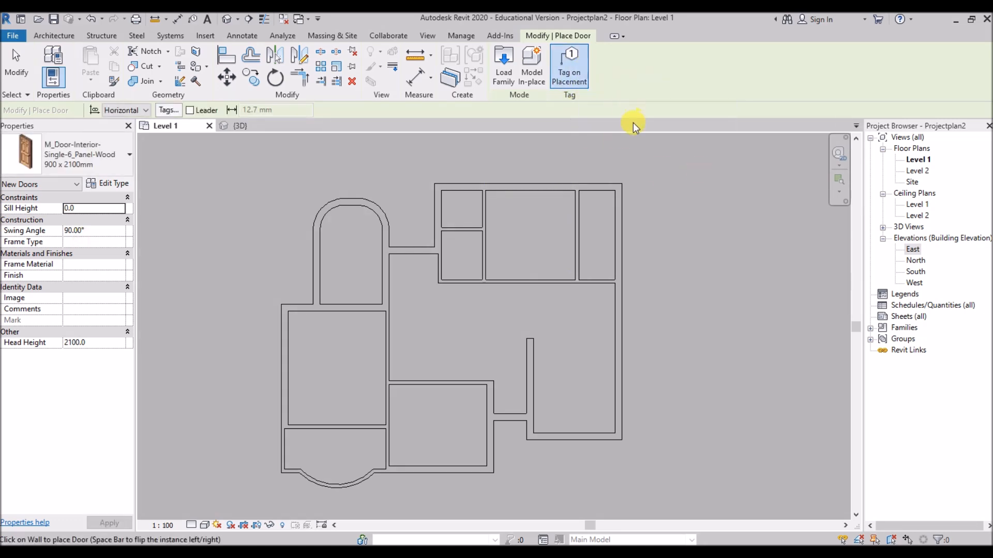
Try untagged 900 x 2100mm doors in the lower middle room's top wall and the left room's right wall, and undo both.
click(572, 63)
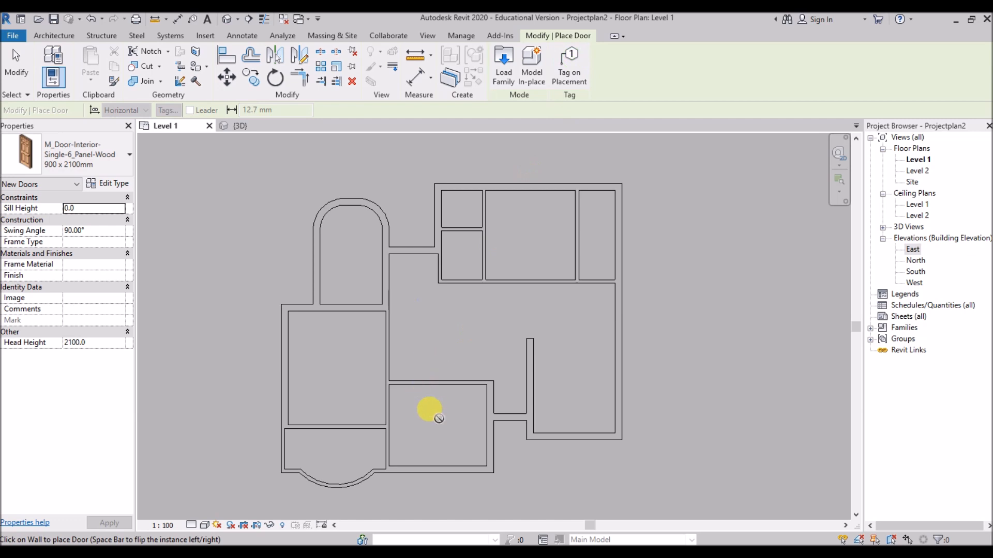
click(442, 382)
click(381, 345)
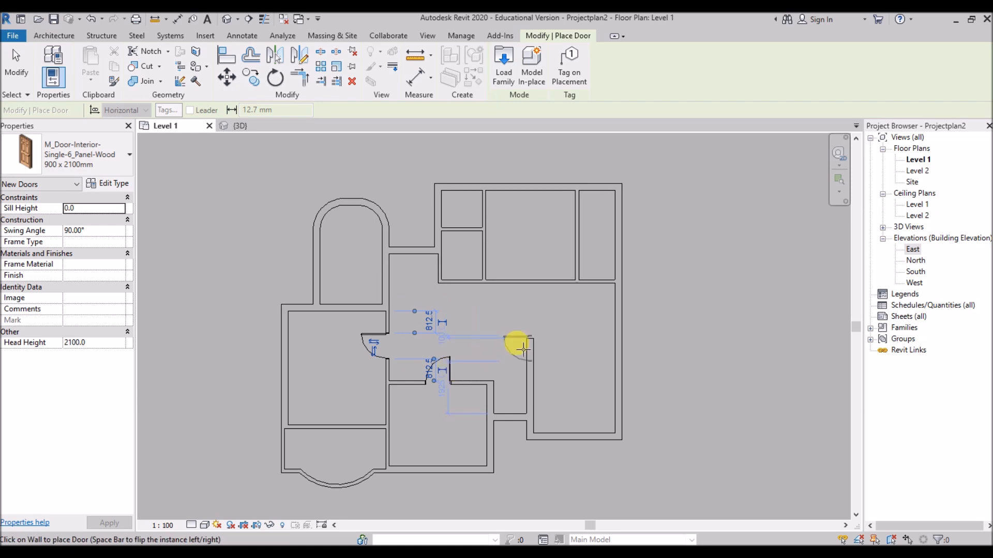
key(ctrl+z)
key(ctrl+z)
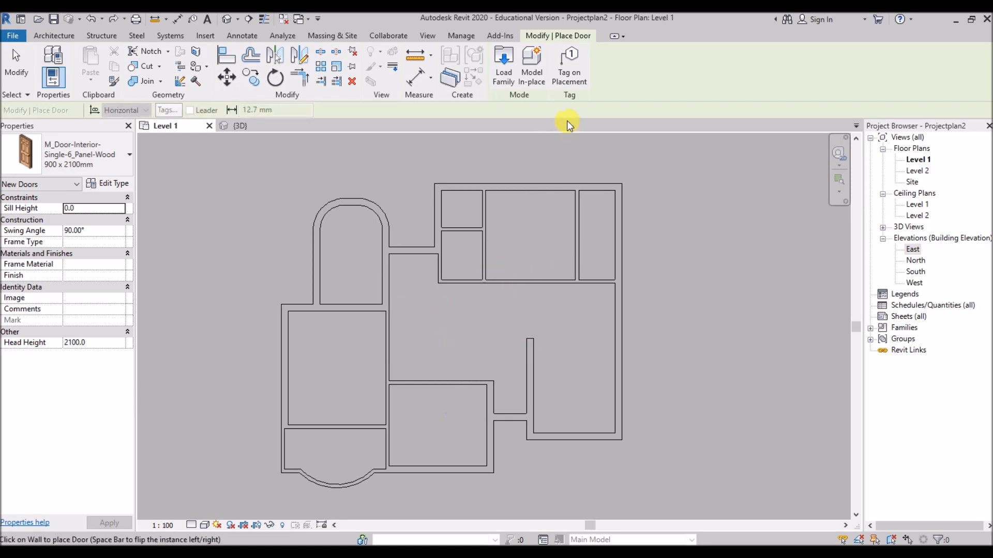
Turn tagging on placement back on, try tagged doors in the same two walls, and undo both.
click(575, 75)
click(419, 376)
scroll(431, 388, up, 3)
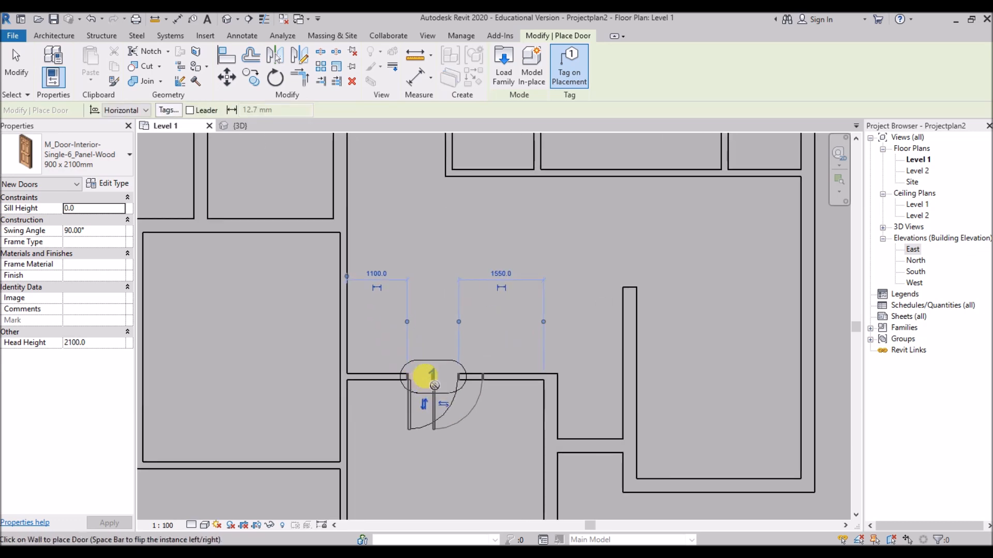
click(339, 285)
key(ctrl+z)
key(ctrl+z)
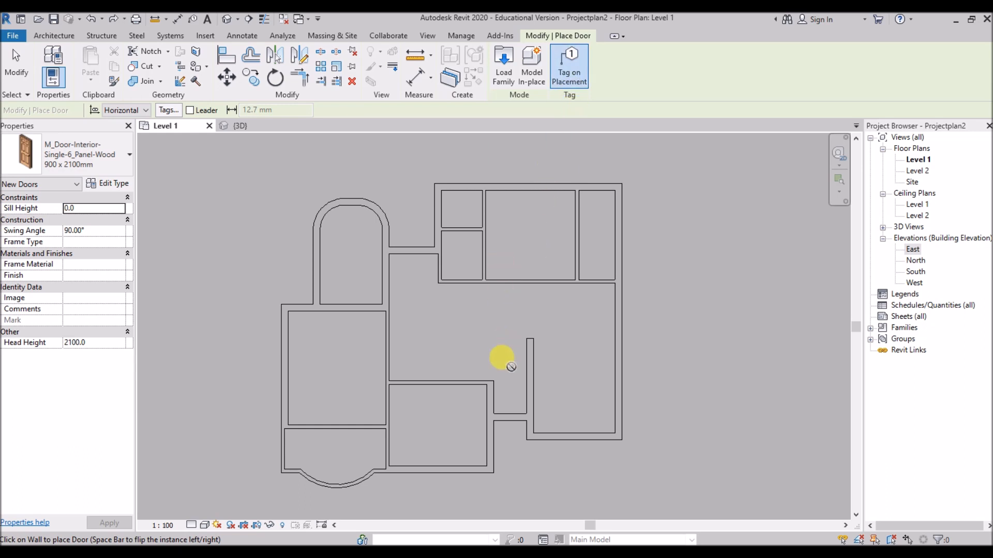
Place a tagged 900 x 2100mm door at the left end of the lower middle room's top wall, swinging into the room.
scroll(393, 385, up, 2)
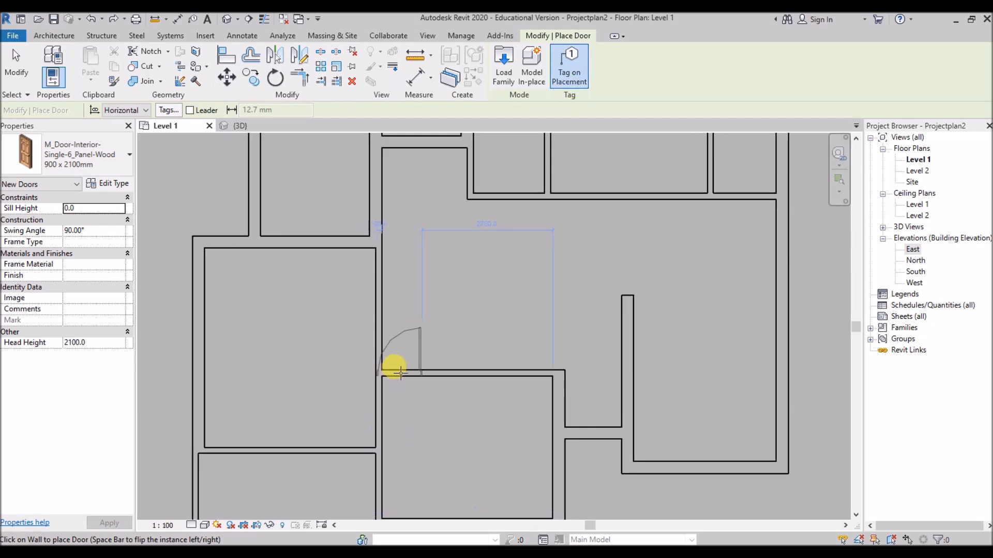
scroll(386, 372, up, 2)
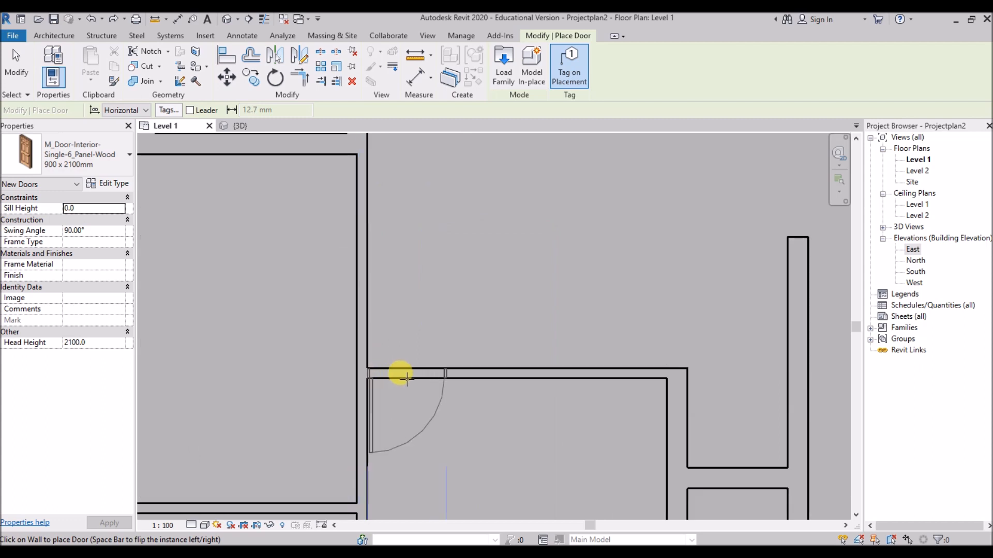
click(407, 379)
scroll(377, 413, down, 1)
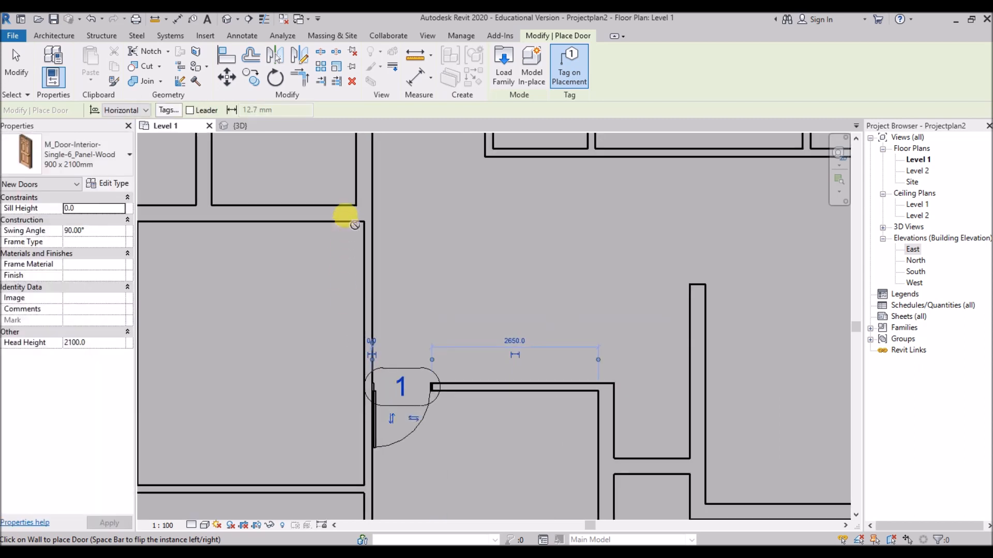
Place 900 x 2100mm doors at the upper end of the left room's right wall and the lower end of the round-ended room's right wall.
scroll(321, 305, down, 2)
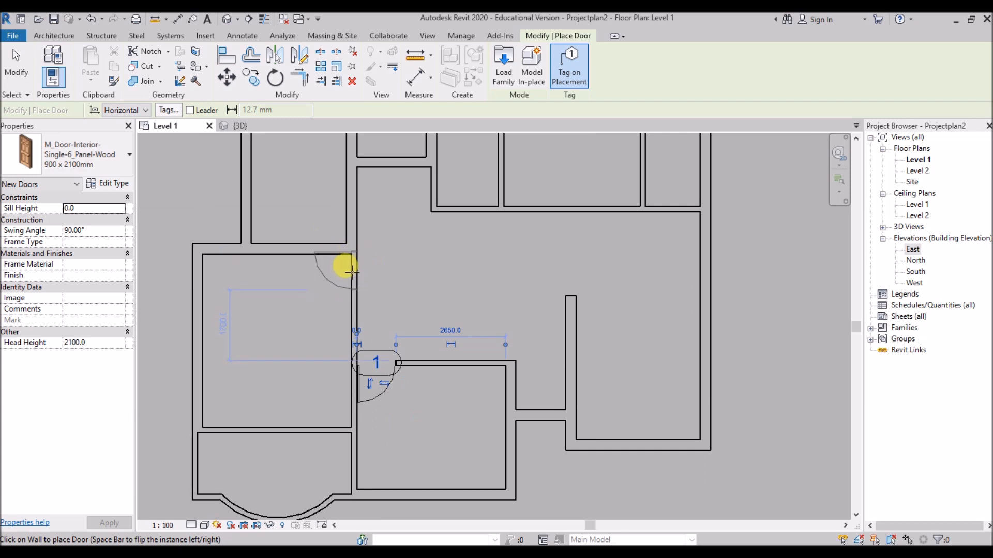
click(350, 272)
scroll(303, 251, down, 2)
scroll(348, 277, up, 4)
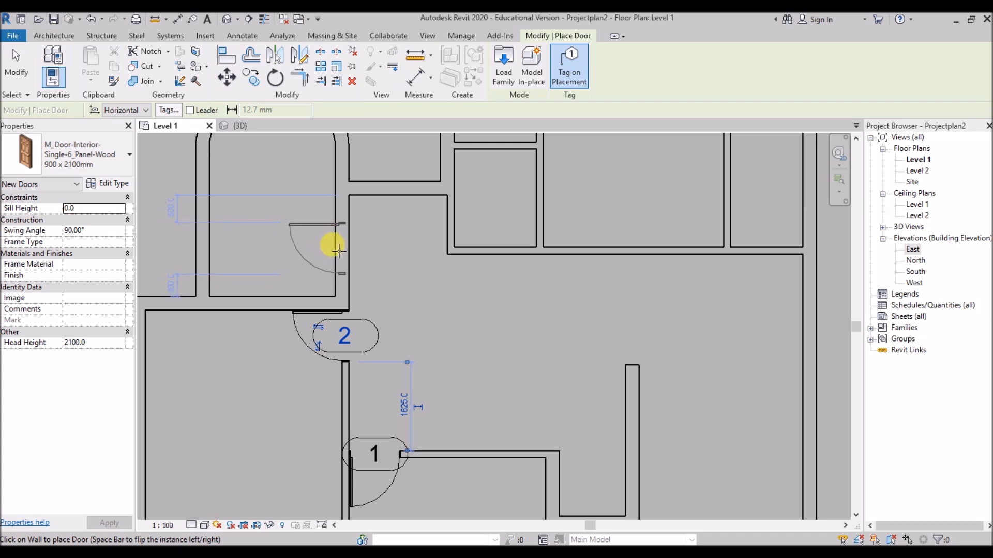
click(335, 268)
scroll(275, 215, down, 2)
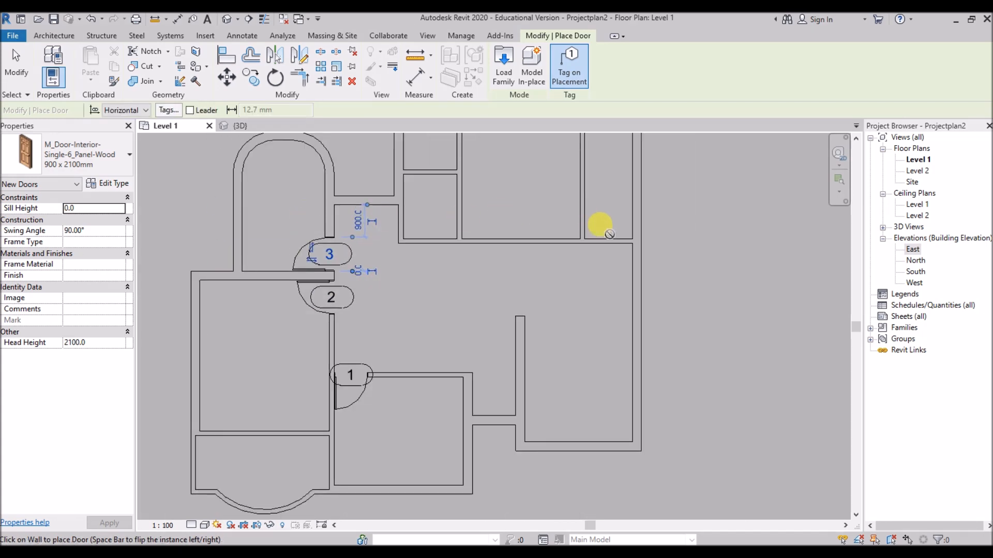
Place inward-swinging 900 x 2100mm doors at the right ends of the bottom walls of the narrow upper-right room and the large upper room.
scroll(609, 234, up, 2)
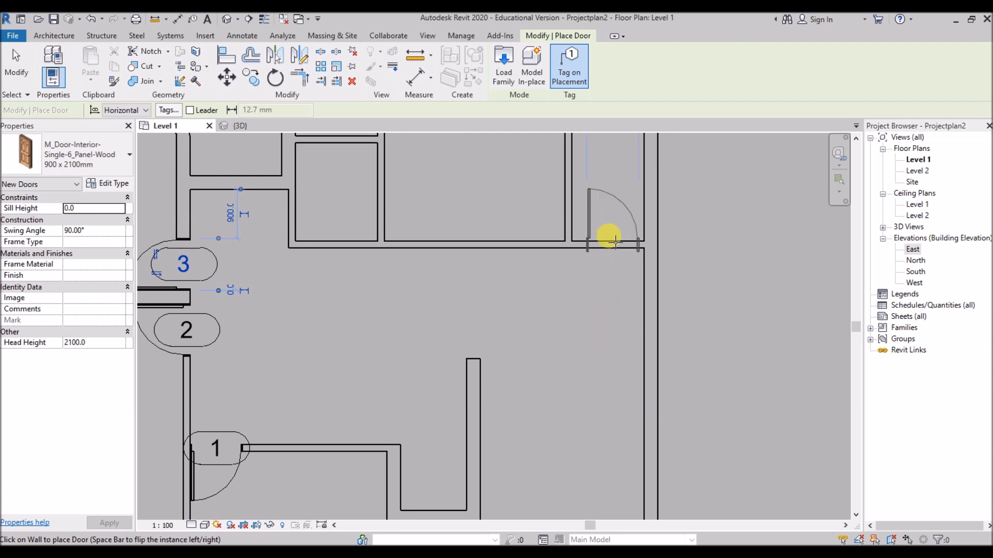
click(614, 242)
scroll(511, 210, down, 2)
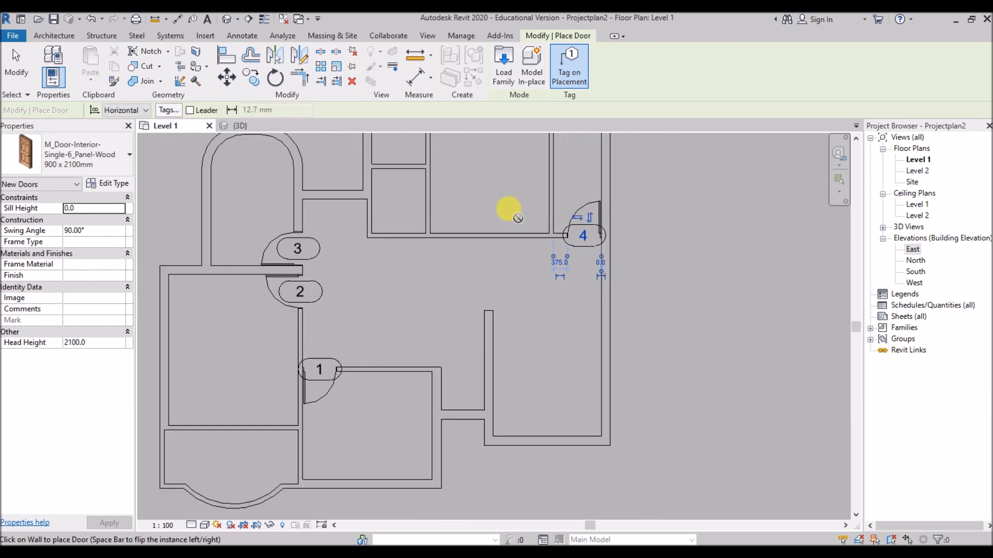
scroll(527, 223, up, 2)
click(514, 245)
scroll(429, 280, down, 2)
Place 800 x 2100mm doors in the lower small room's left wall and at the top of the upper small room's right wall.
click(126, 153)
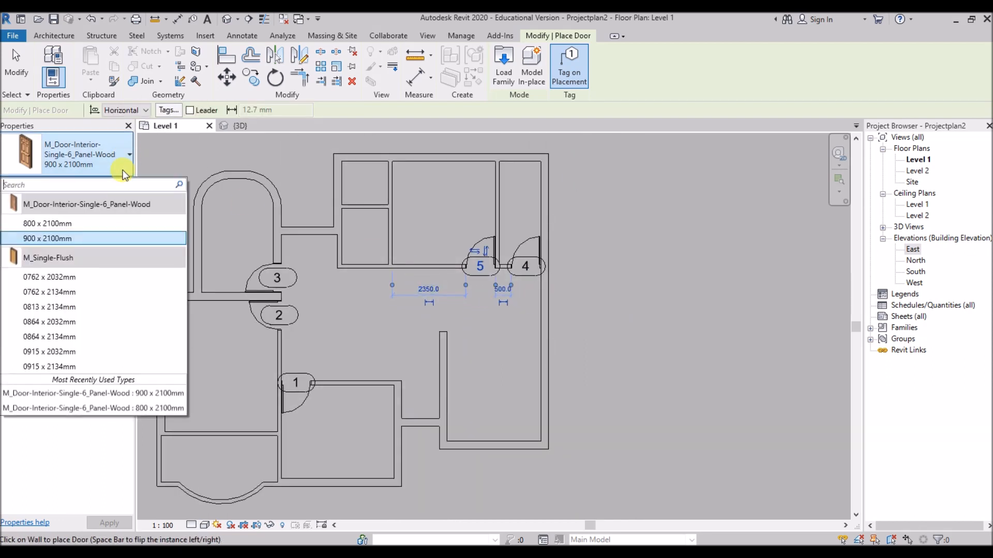
click(79, 227)
scroll(348, 251, up, 2)
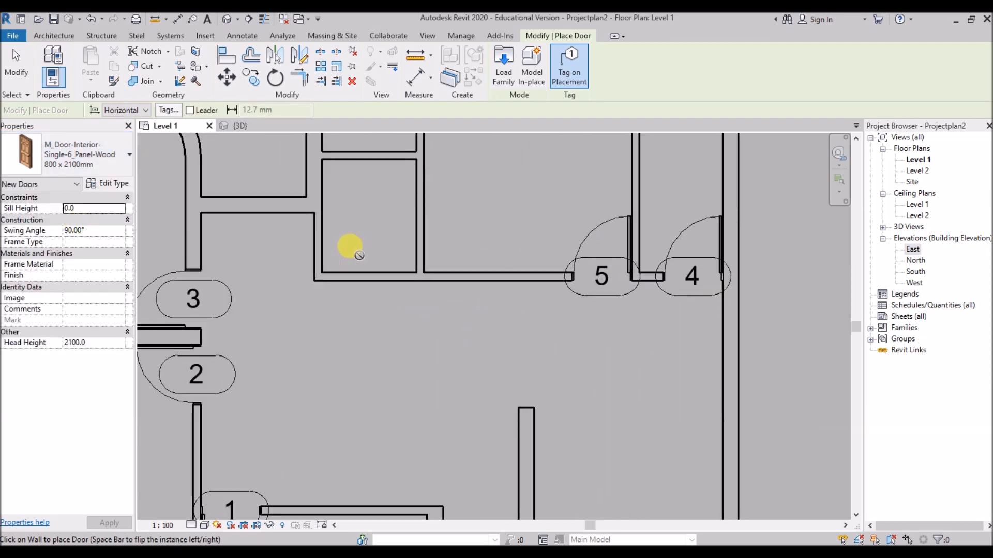
click(322, 250)
scroll(267, 284, down, 3)
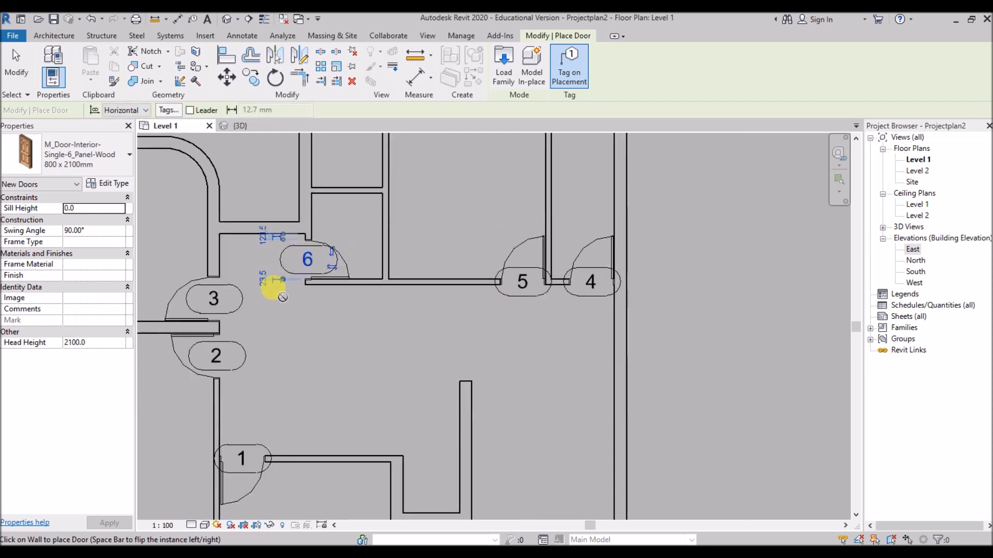
scroll(376, 179, up, 2)
scroll(382, 181, up, 1)
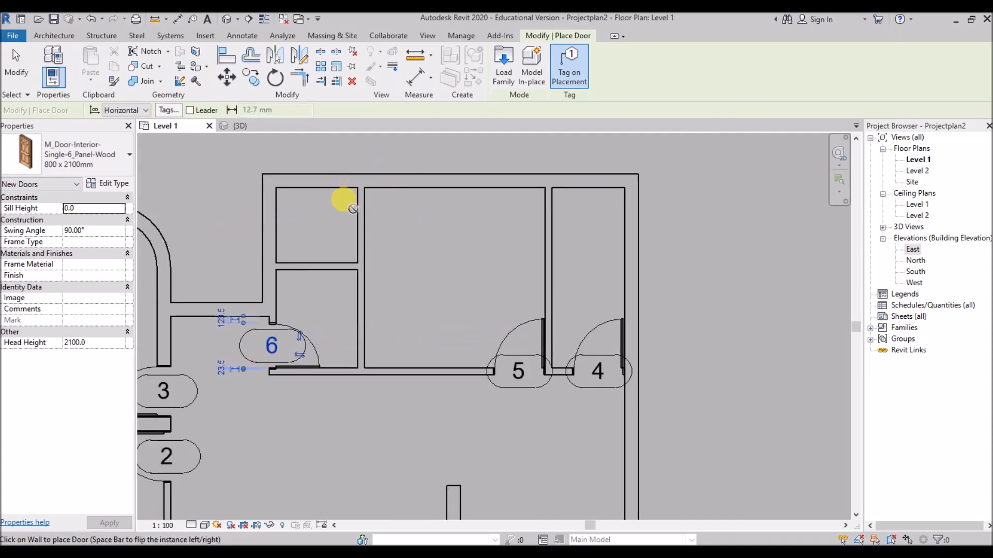
click(354, 206)
scroll(395, 211, down, 1)
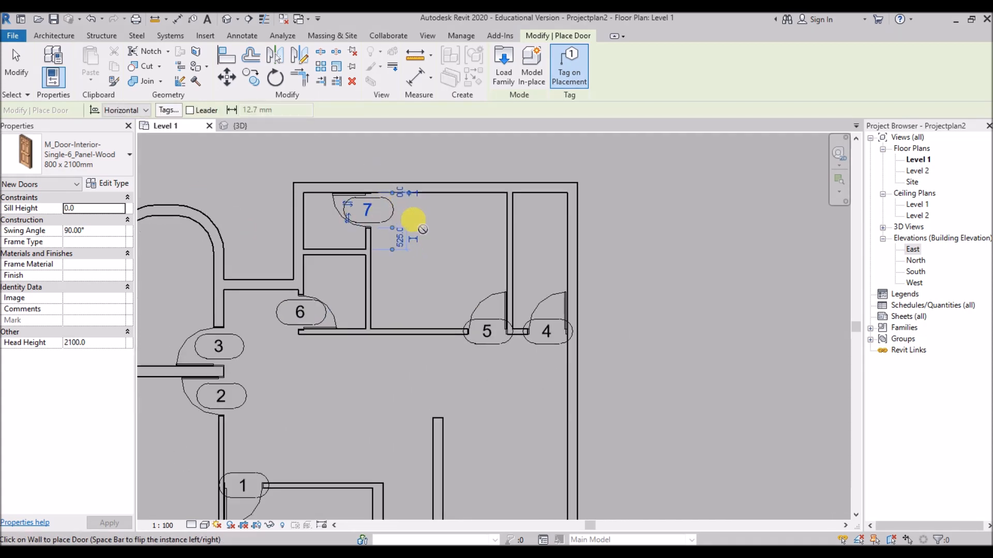
Place a 900 x 2100mm door at the left end of the wall above the bay-fronted room, swinging into the large left room.
scroll(422, 229, down, 2)
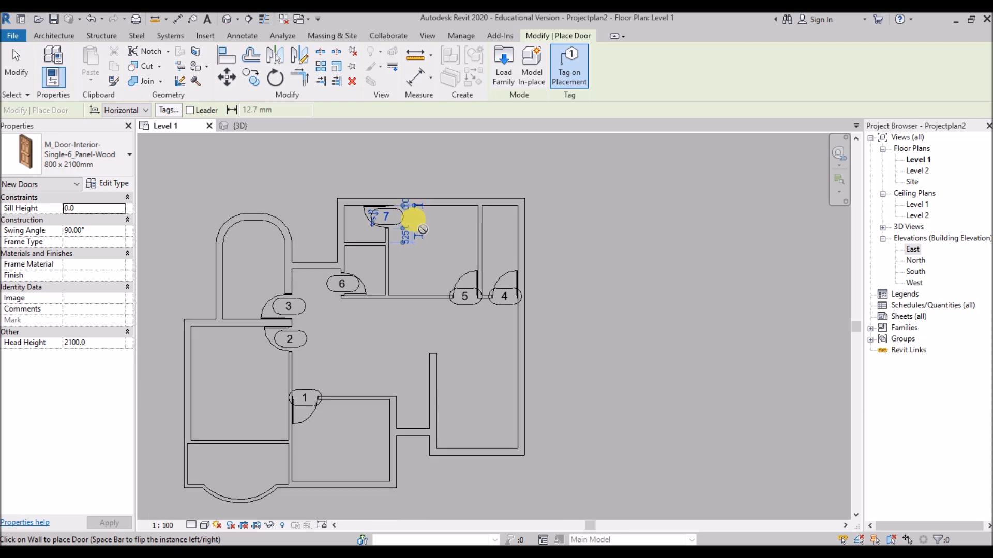
click(129, 156)
click(96, 238)
scroll(200, 446, up, 2)
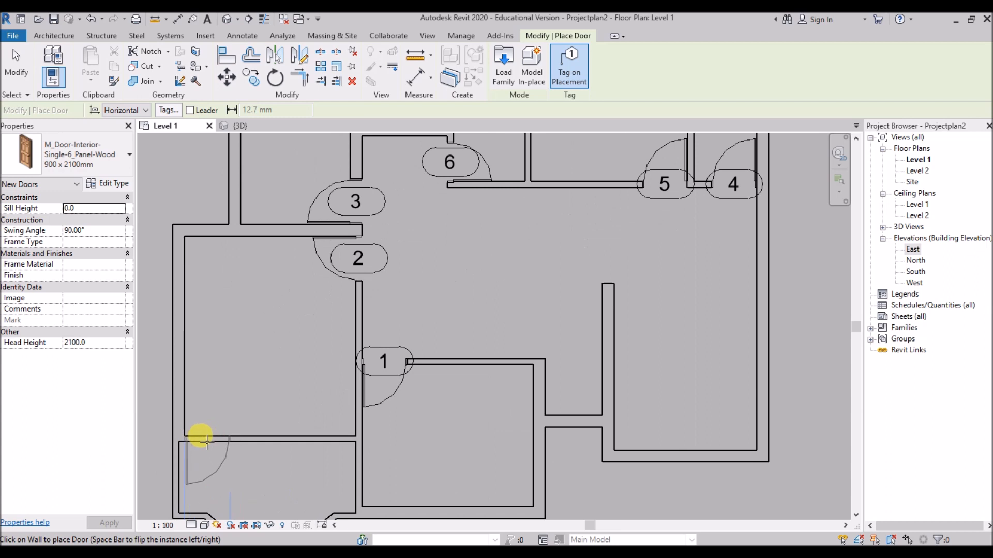
key(space)
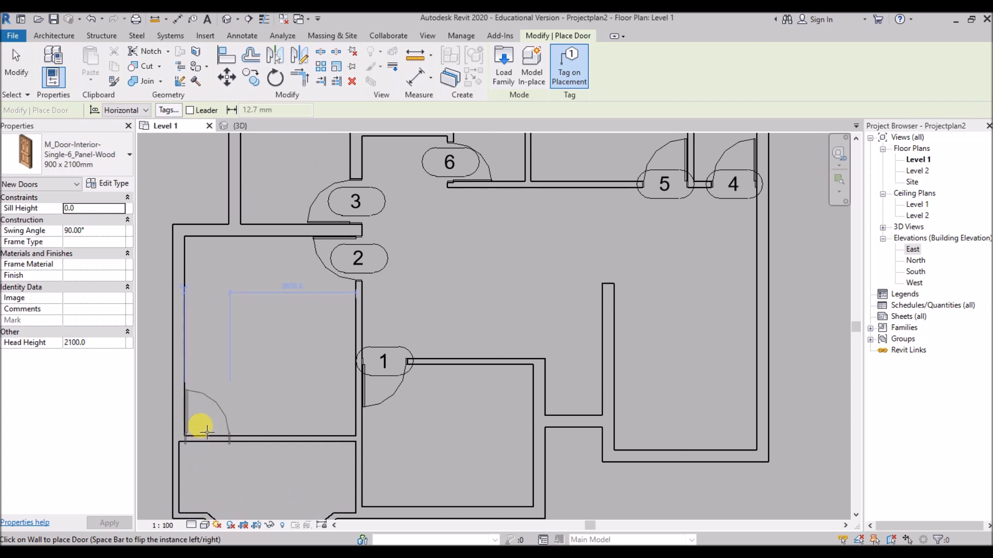
click(206, 432)
scroll(247, 361, down, 1)
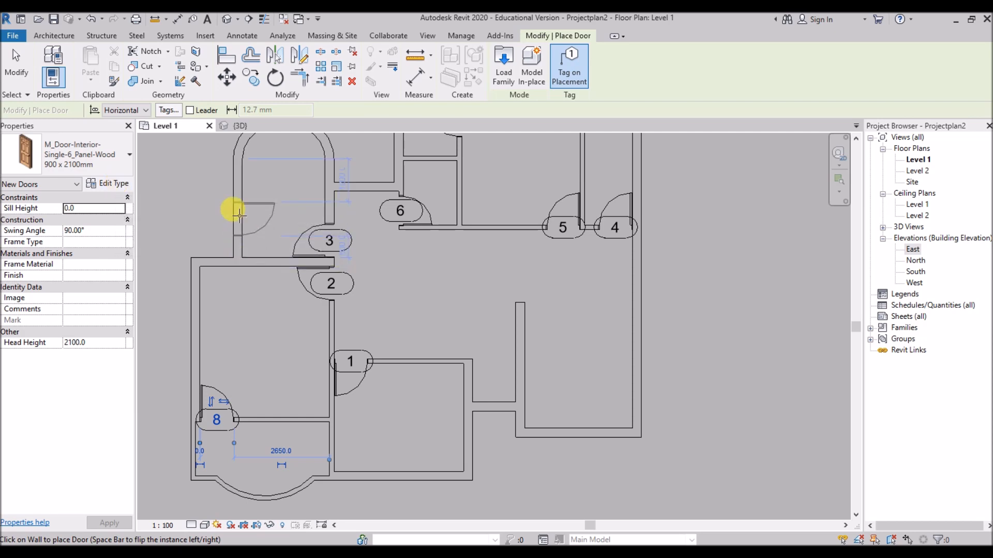
scroll(308, 314, down, 1)
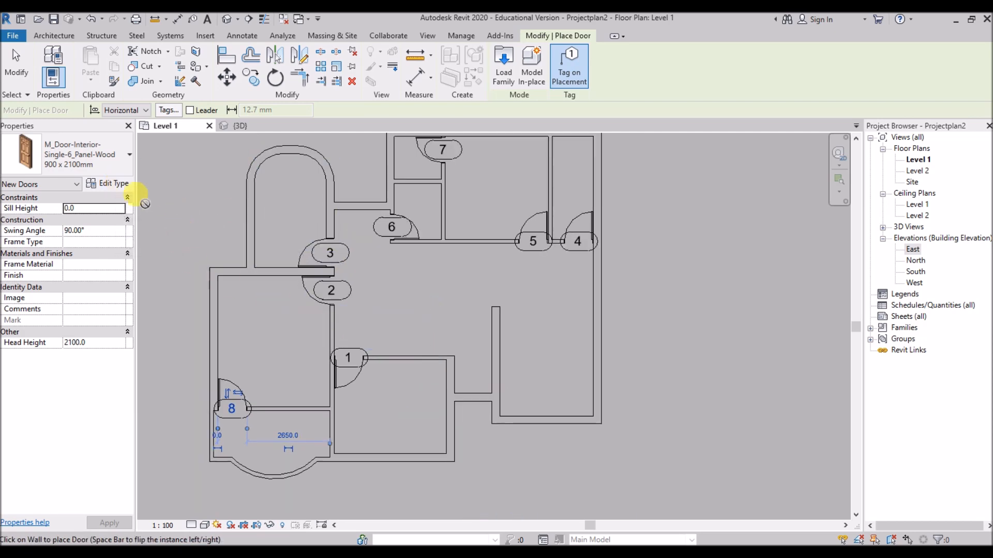
Duplicate the 900 x 2100mm door type as 1000 x 2100mm and set its width to 1000.
click(106, 183)
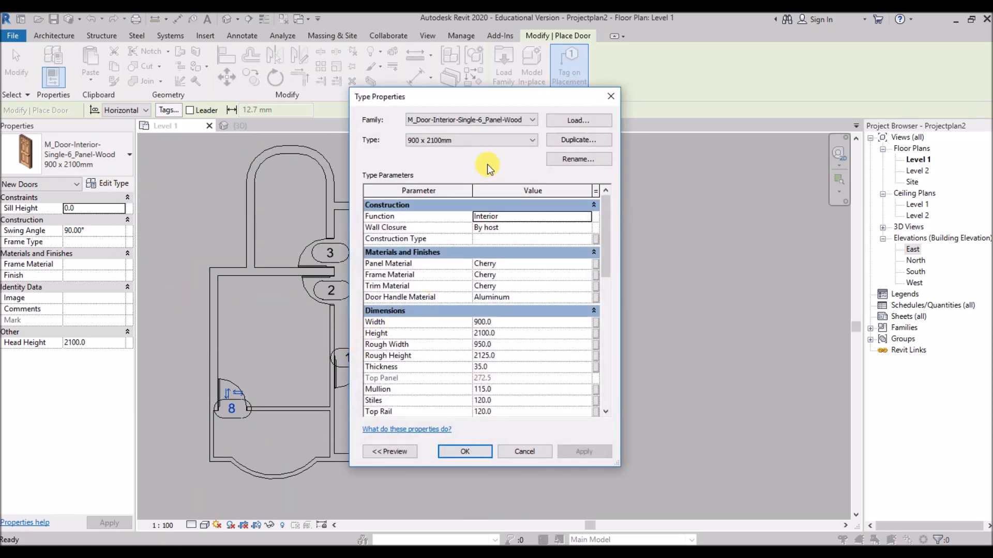
click(584, 141)
click(496, 274)
click(439, 274)
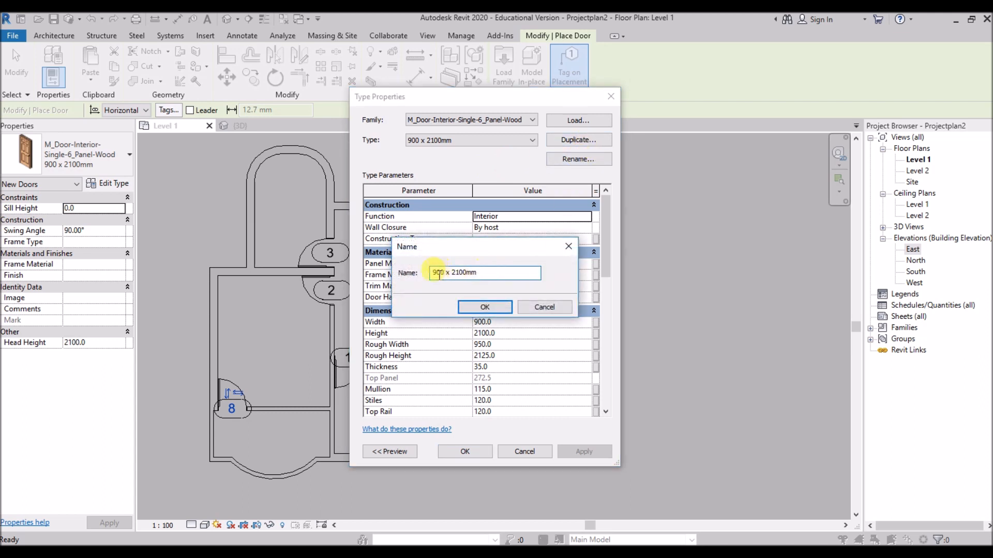
text(10)
click(488, 308)
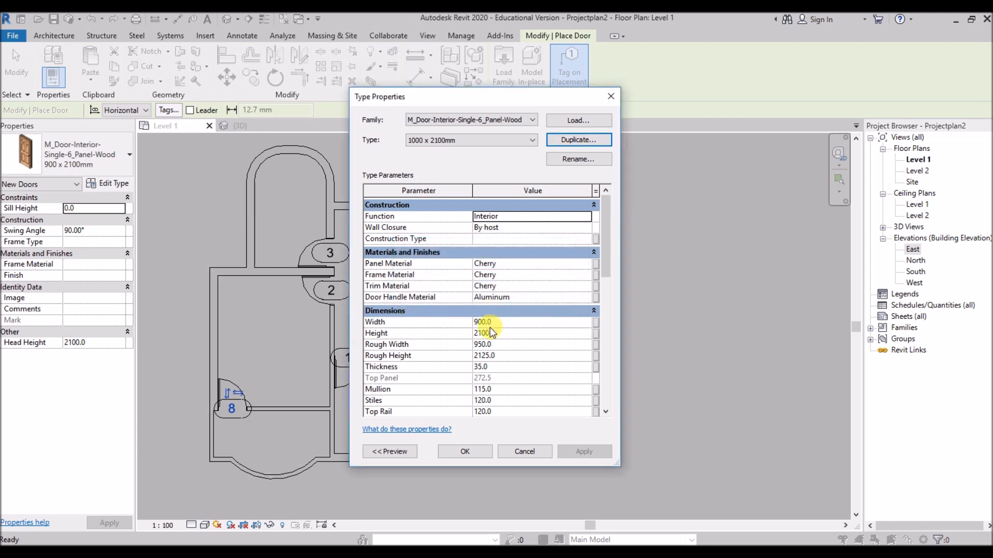
click(494, 323)
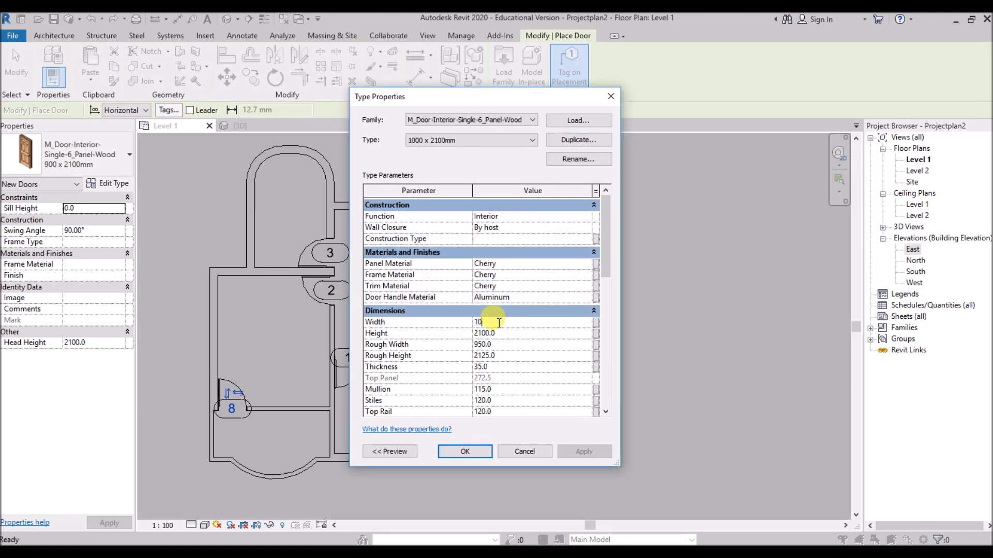
click(466, 452)
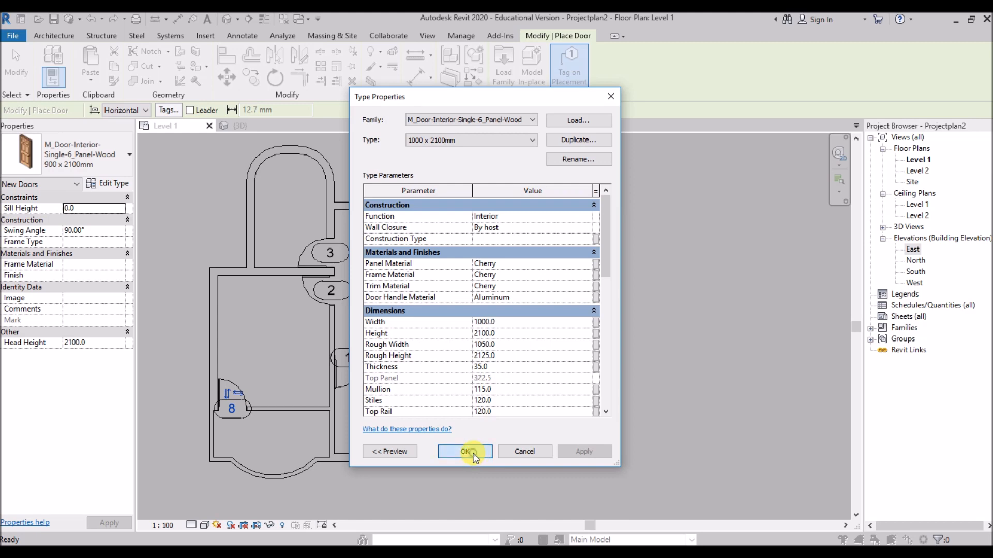
Place inward-swinging 1000 x 2100mm doors at the lower end of the round-ended room's left wall and in the short lower entrance wall.
click(120, 156)
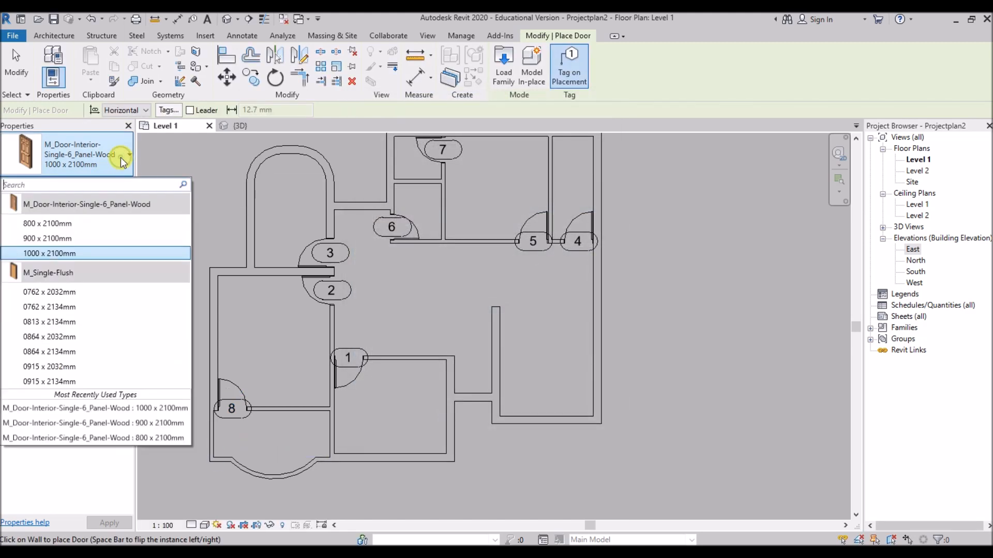
click(83, 253)
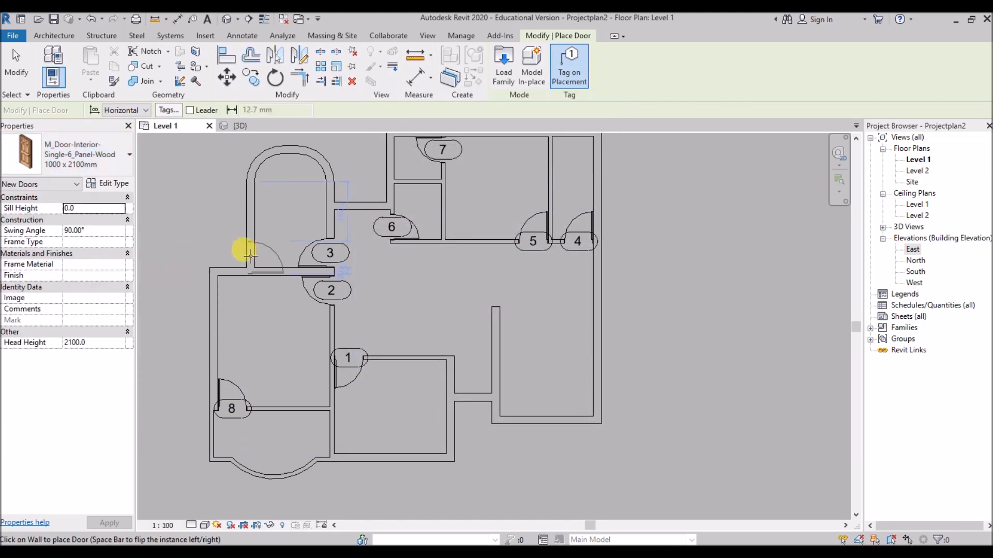
scroll(249, 250, up, 2)
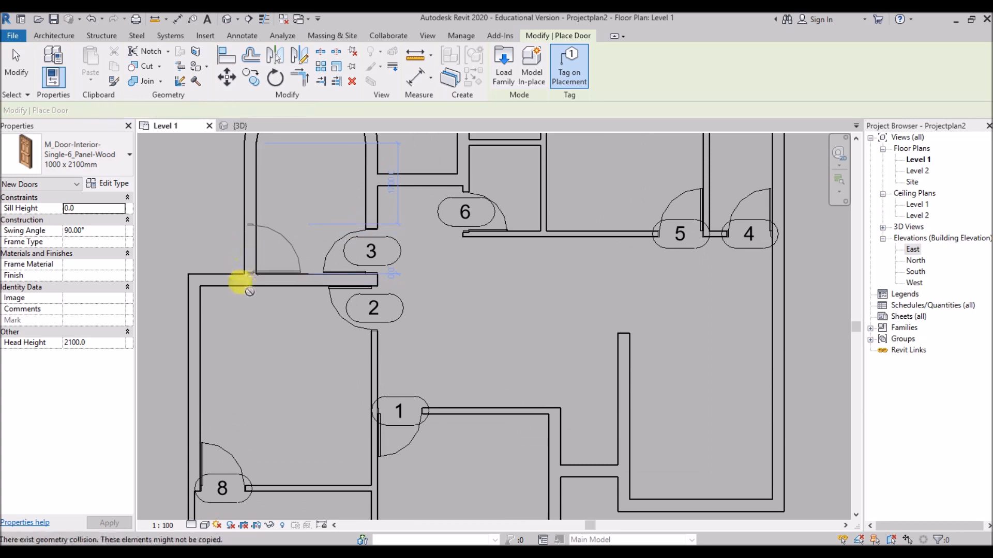
click(240, 279)
scroll(248, 282, down, 1)
scroll(568, 448, up, 2)
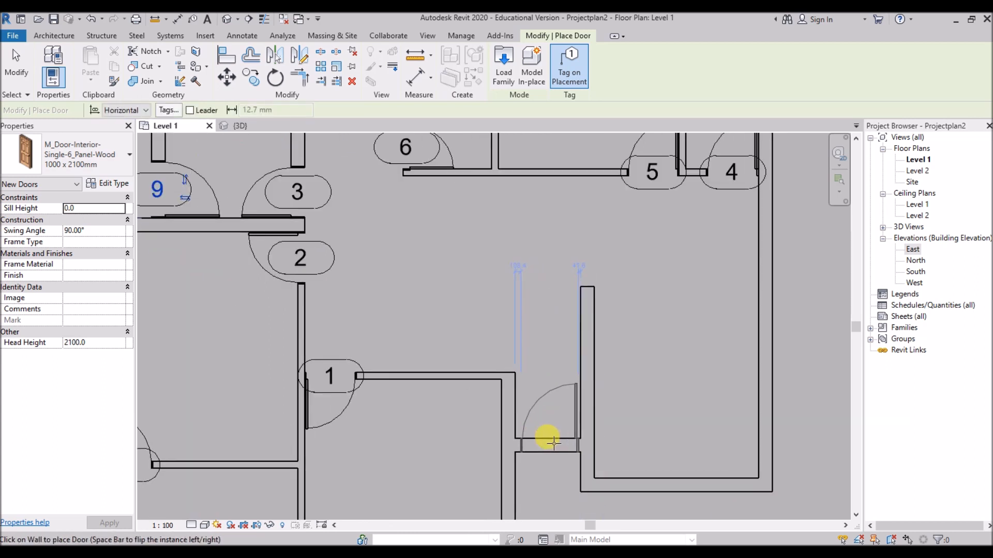
click(561, 444)
scroll(410, 413, down, 1)
scroll(412, 399, down, 2)
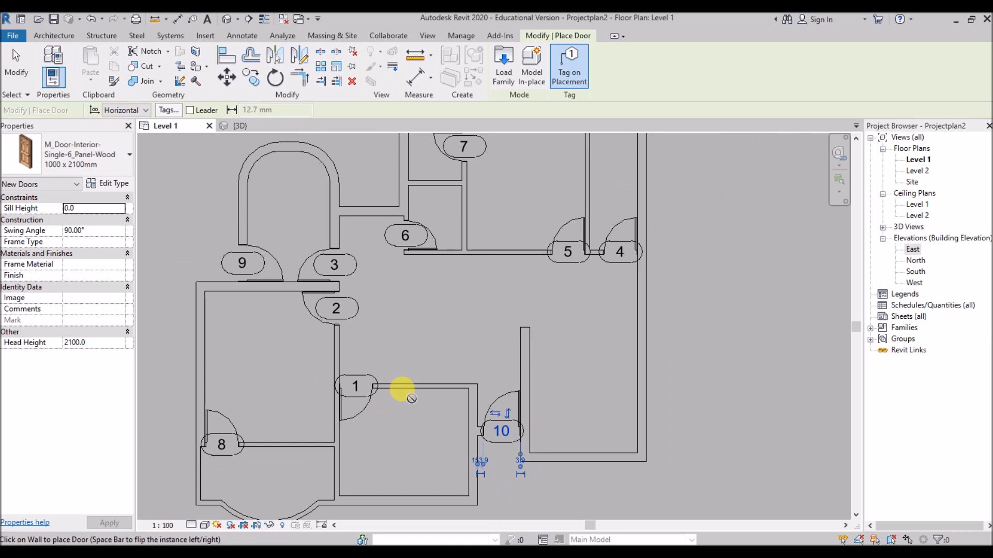
key(Escape)
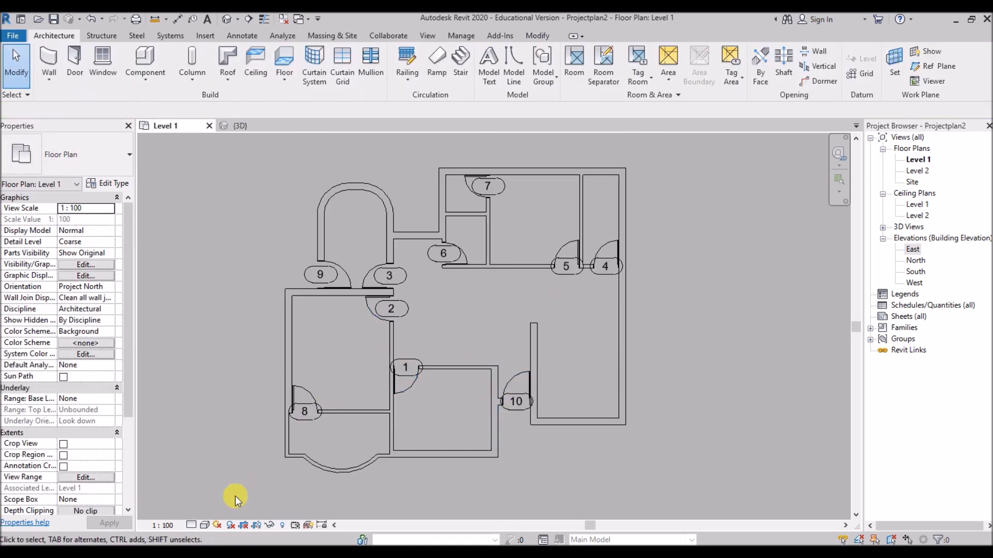
Set the Level 1 plan's view scale to 1 : 50.
click(164, 525)
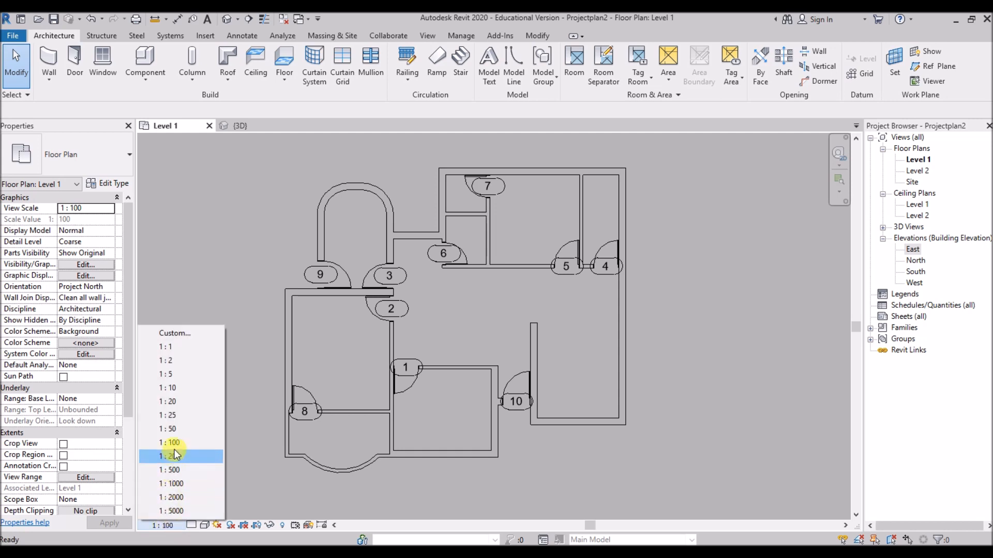
click(181, 429)
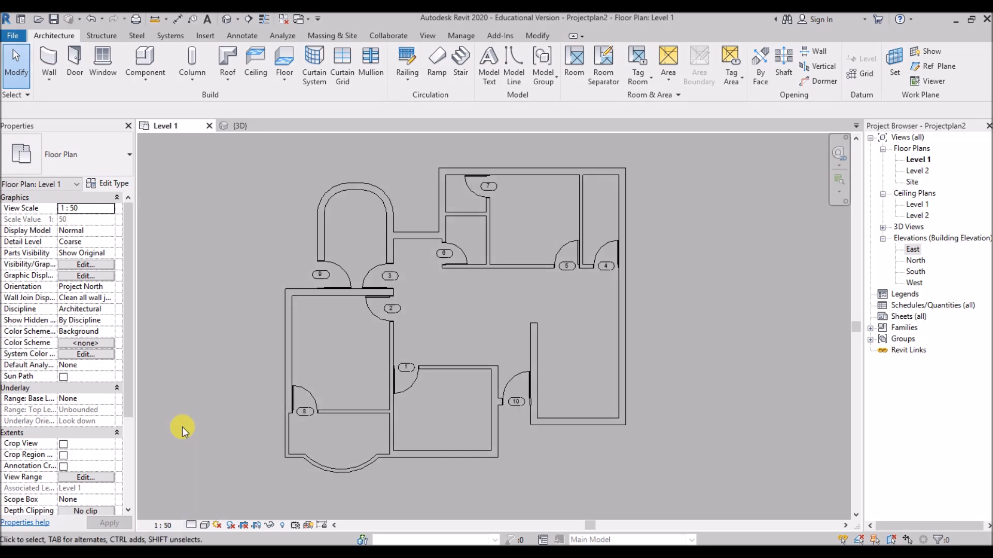
scroll(454, 327, up, 1)
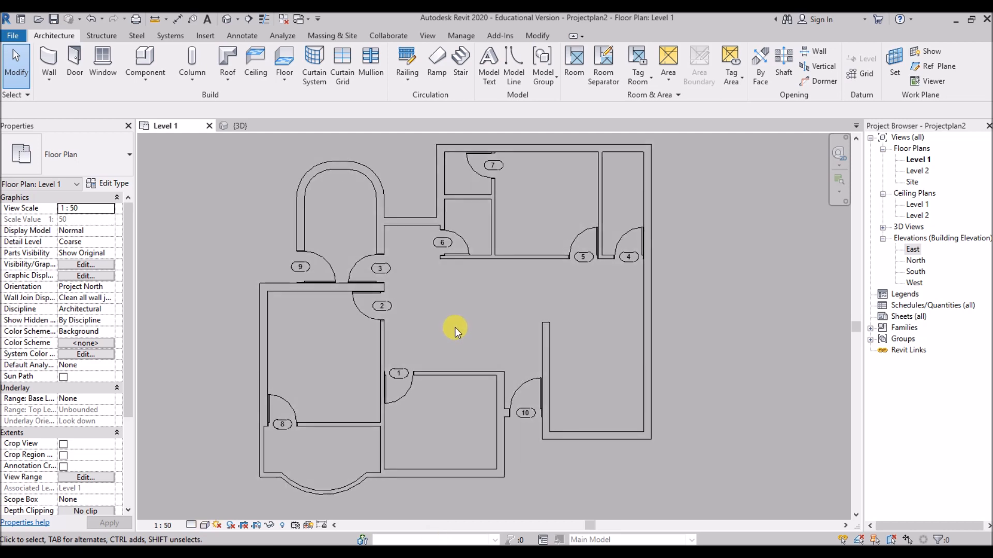
Select all instances of the 1000 x 2100mm door and set their Mark to D, accepting the duplicate values.
click(529, 385)
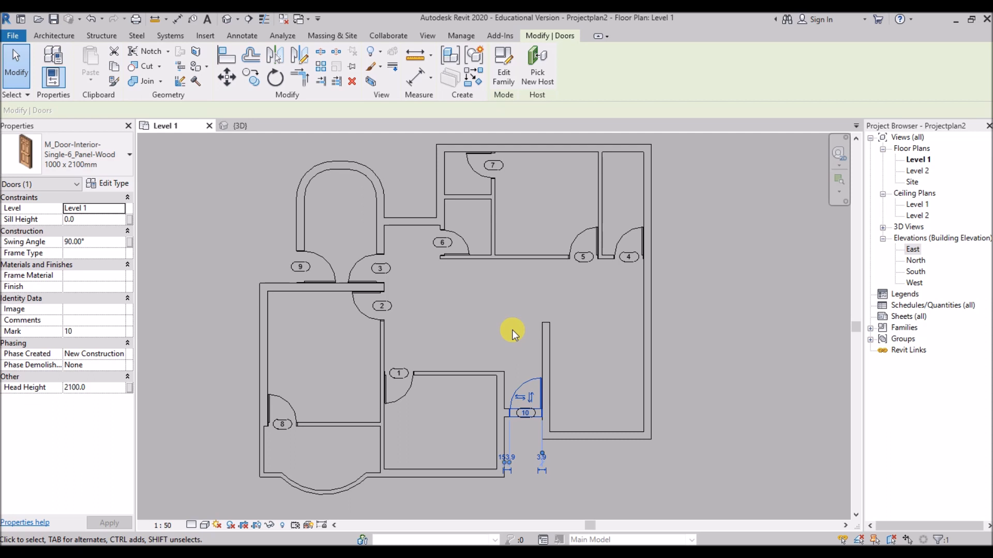
key(s)
key(a)
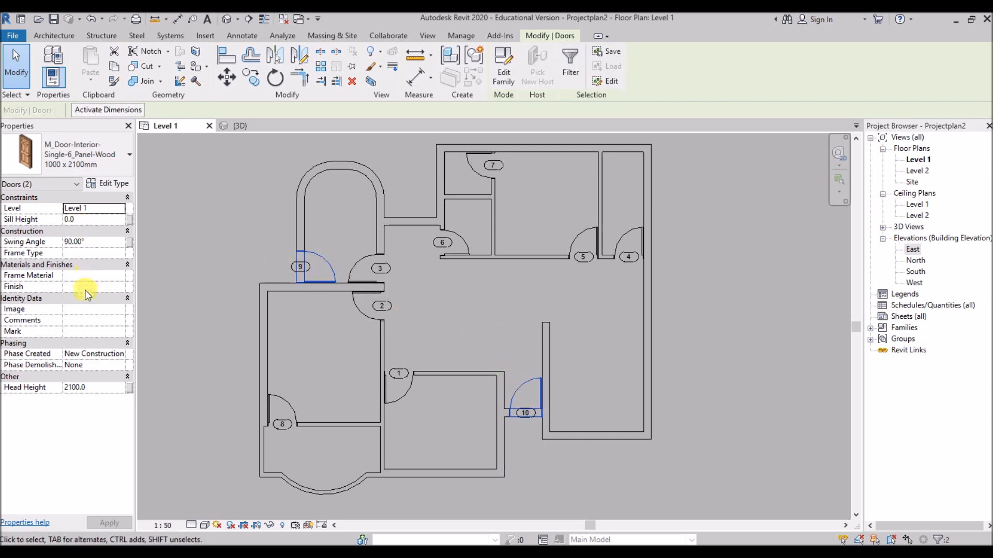
click(79, 330)
text(d)
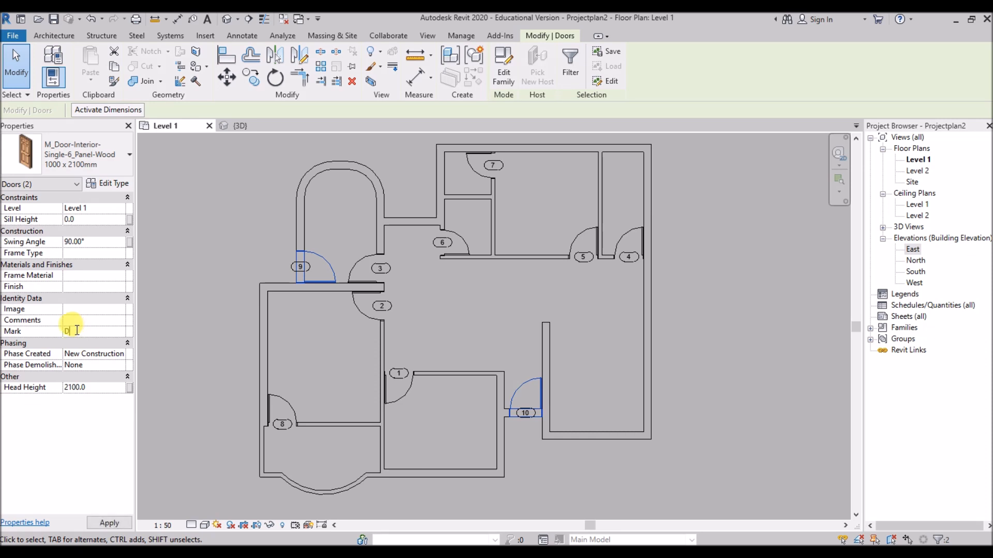
key(Return)
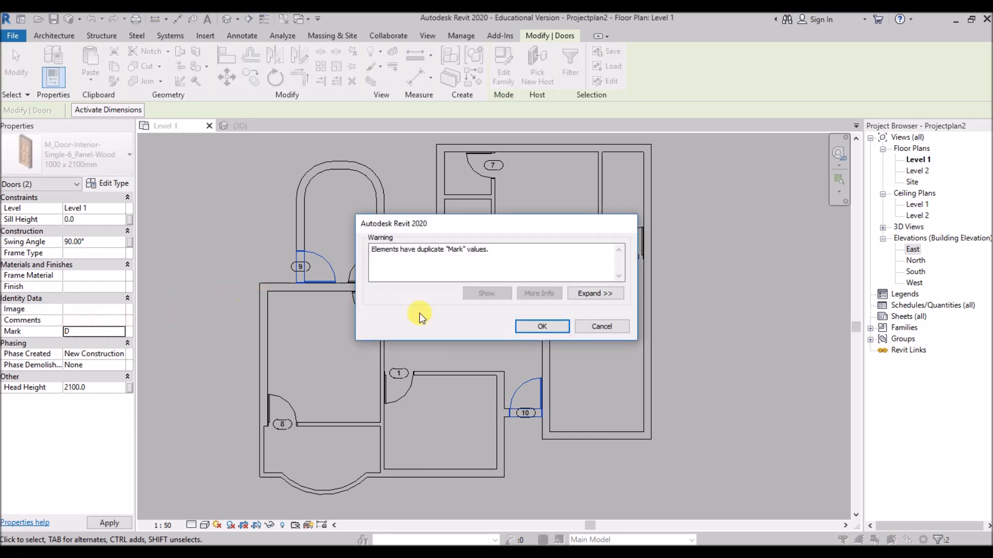
click(540, 328)
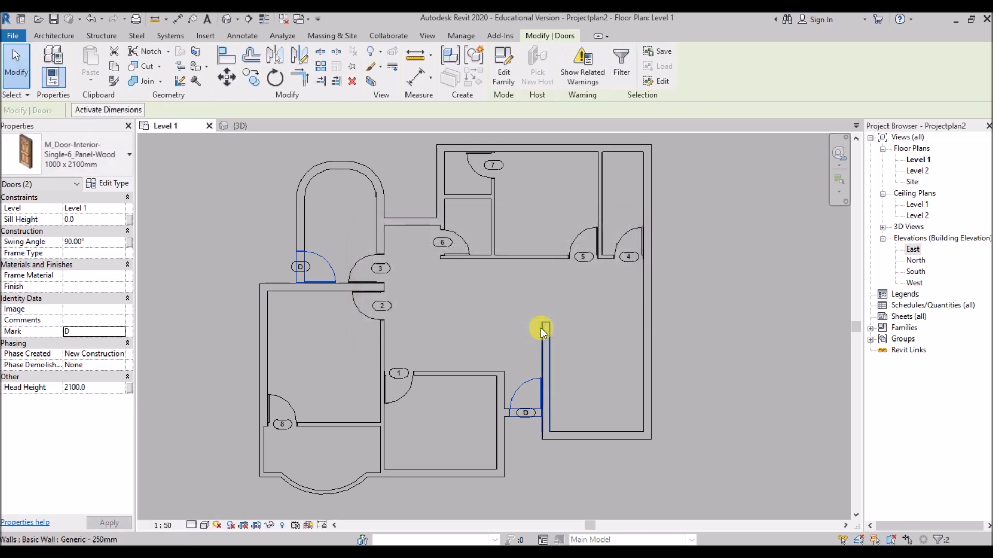
click(711, 349)
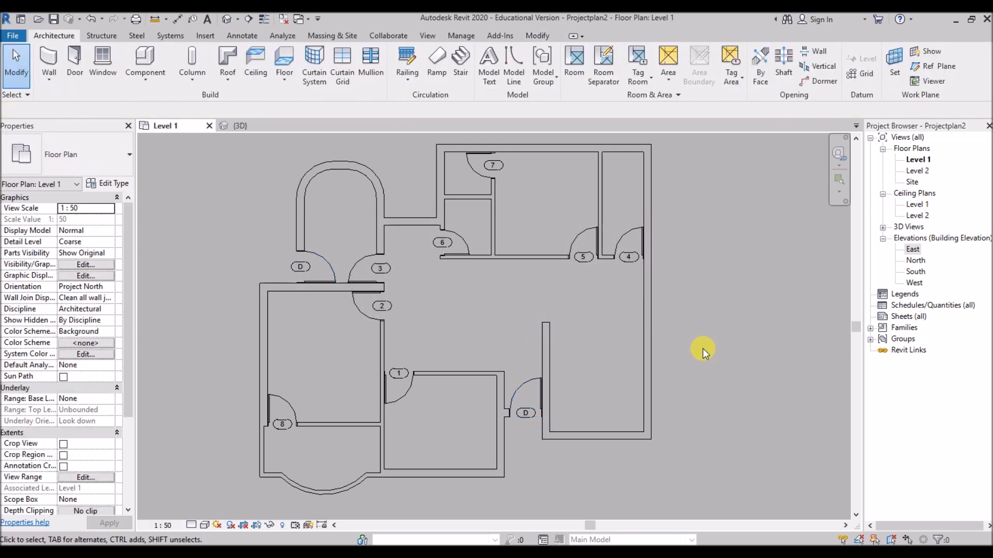
Select all instances of the 900 x 2100mm door and set their Mark to D1, accepting the duplicate values.
click(396, 371)
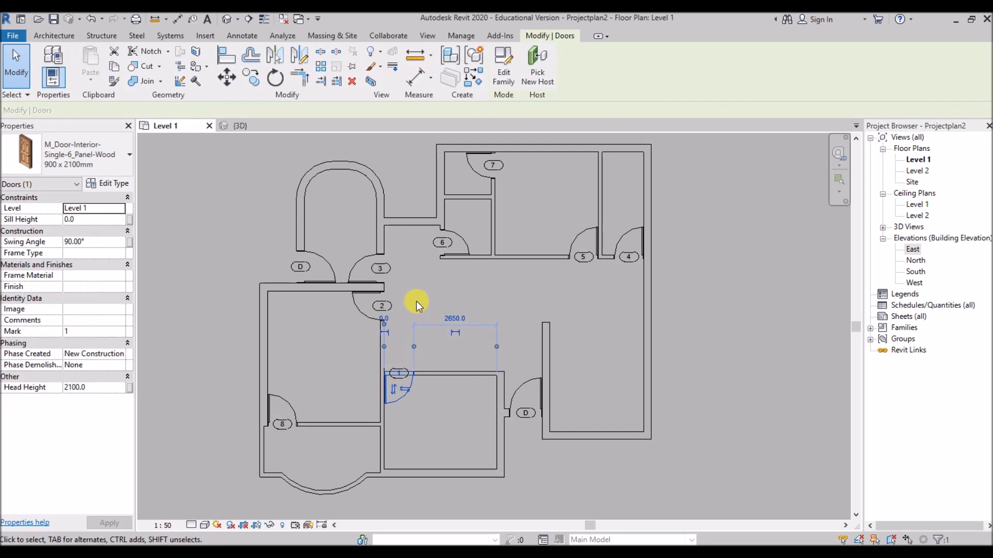
key(s)
key(a)
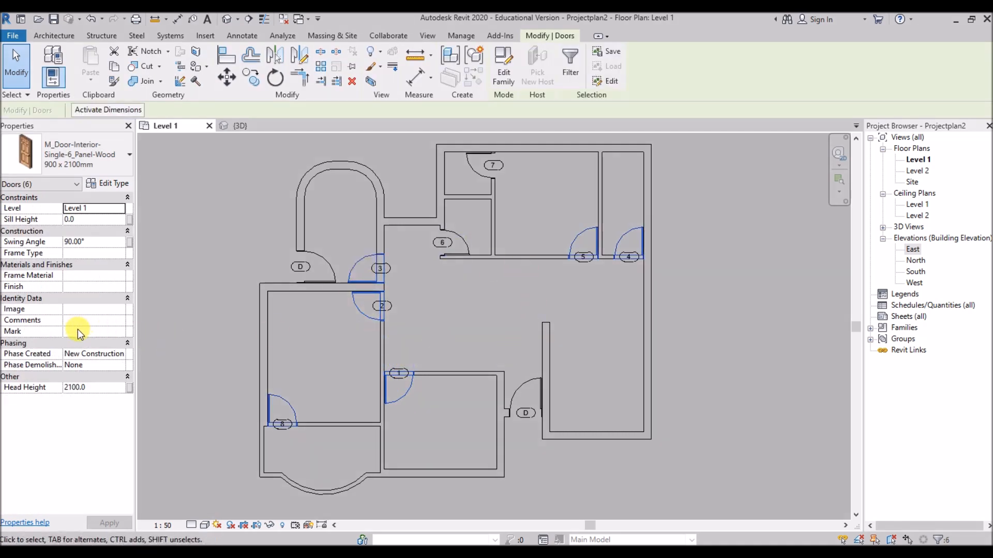
text(D1)
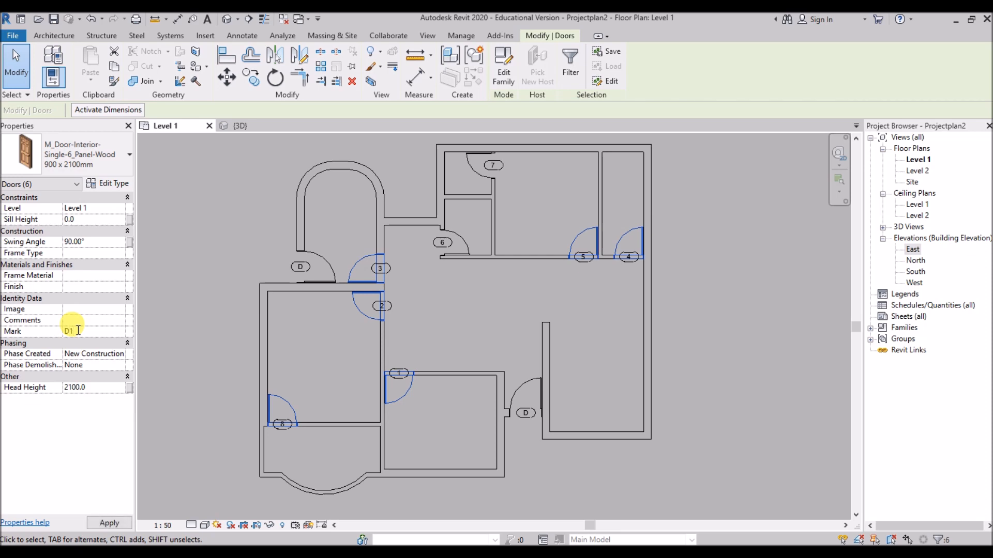
key(Return)
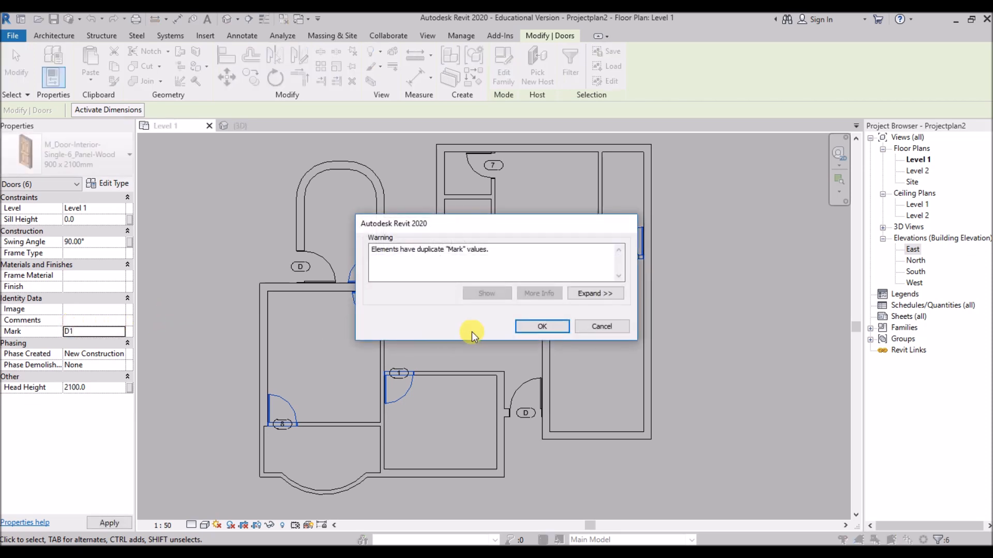
click(529, 329)
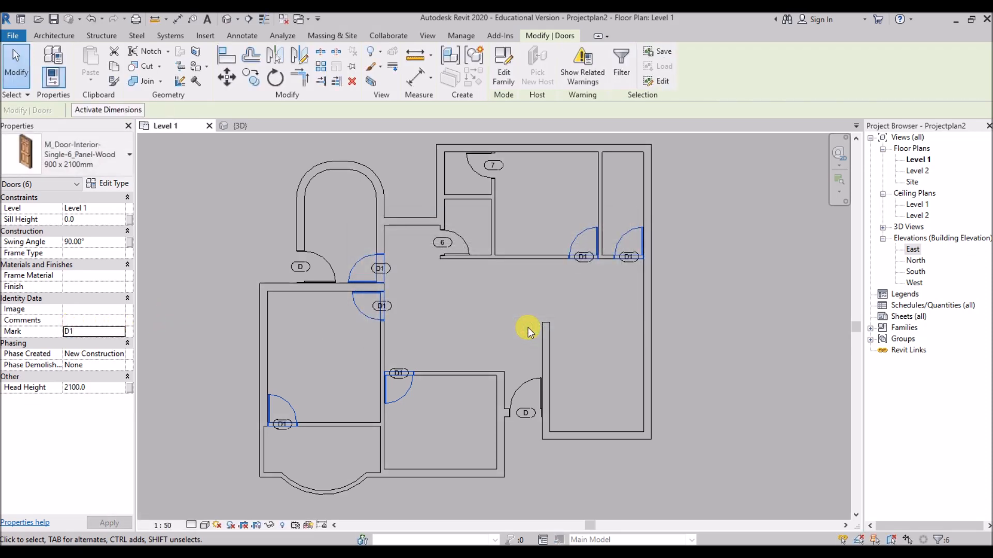
click(520, 302)
Set the Mark of both 800 x 2100mm doors in the small upper rooms to D2, accepting the duplicate values.
click(496, 166)
ctrl+click(455, 245)
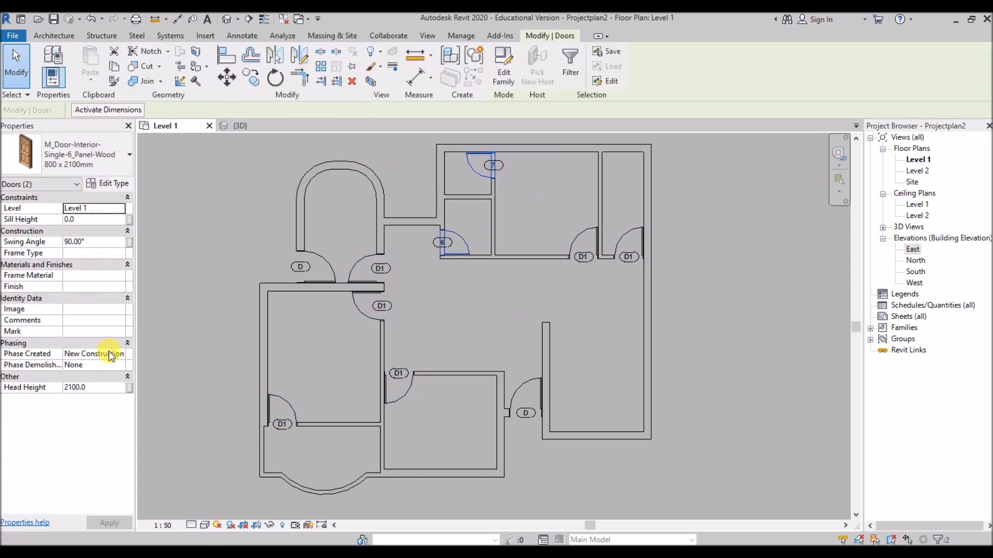
click(81, 330)
text(D2)
key(Return)
click(600, 324)
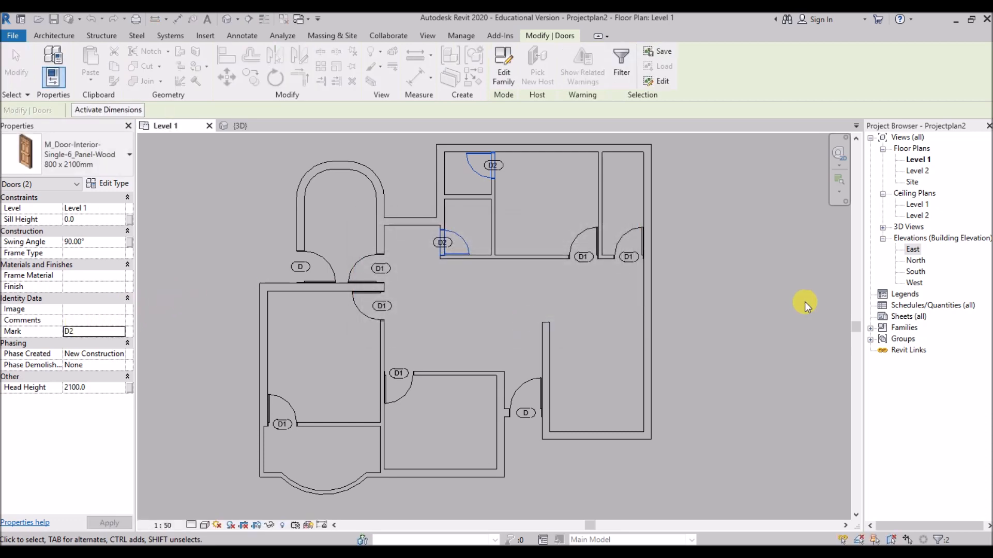
click(724, 296)
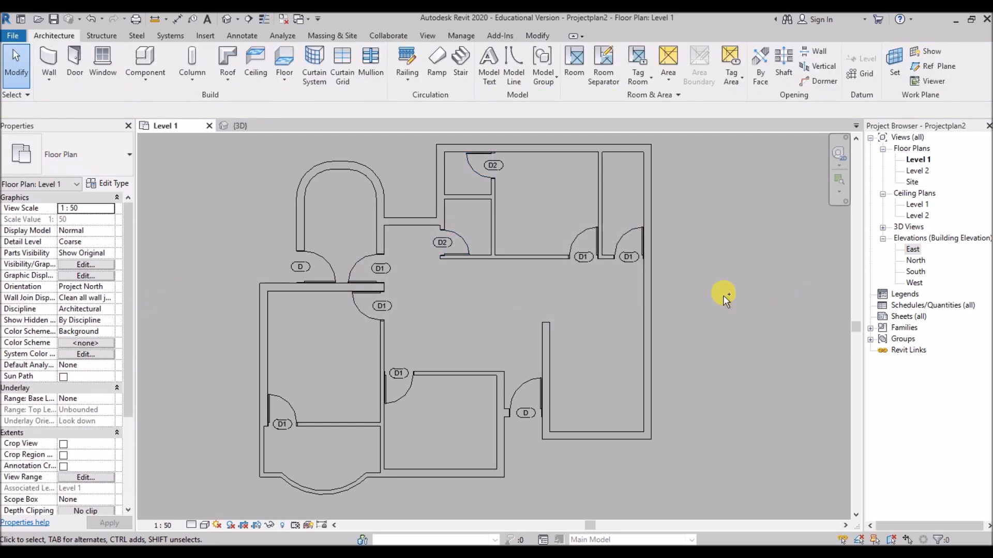
Shorten the free-standing wall beside the lower entrance door so its end is 2700 mm from the wall above it.
click(545, 325)
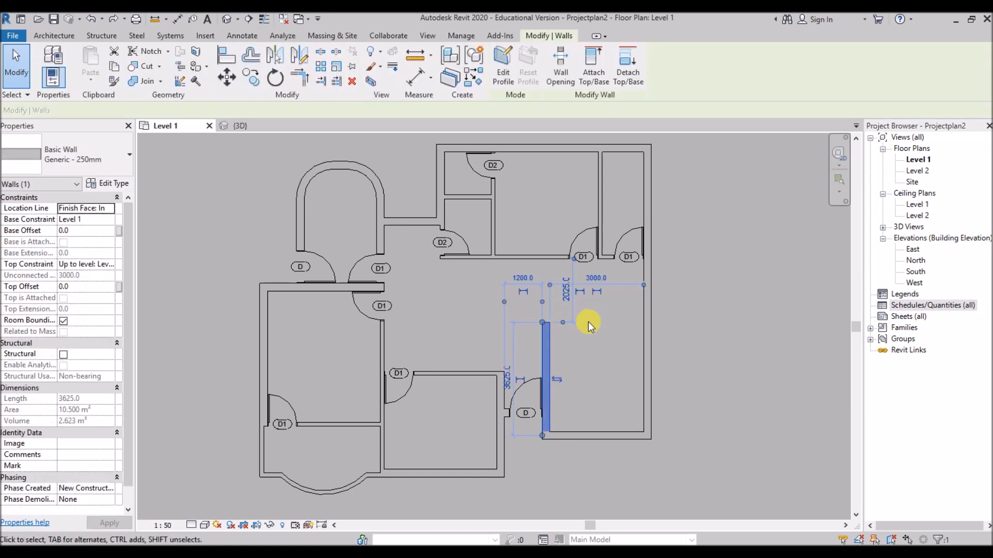
scroll(580, 302, up, 2)
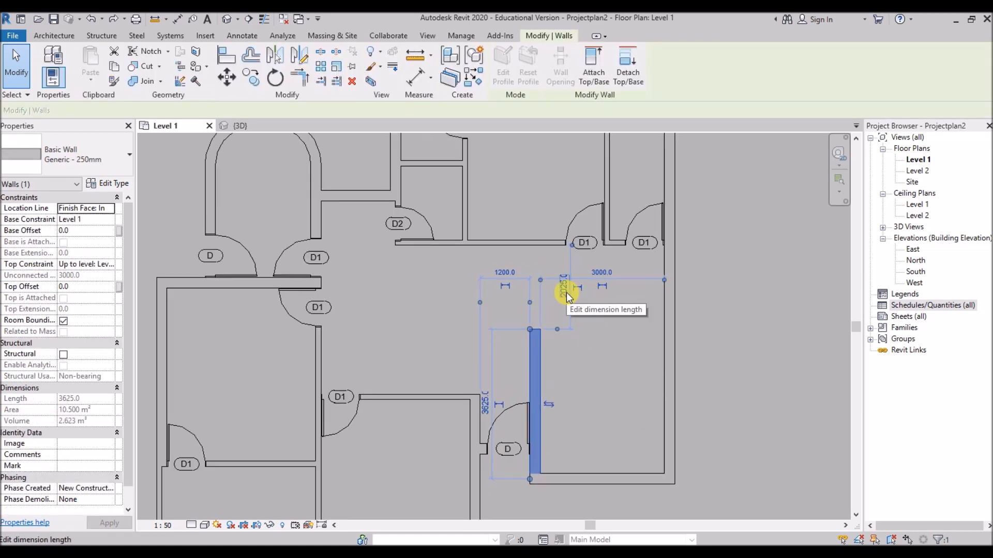
click(566, 291)
text(2700)
key(Return)
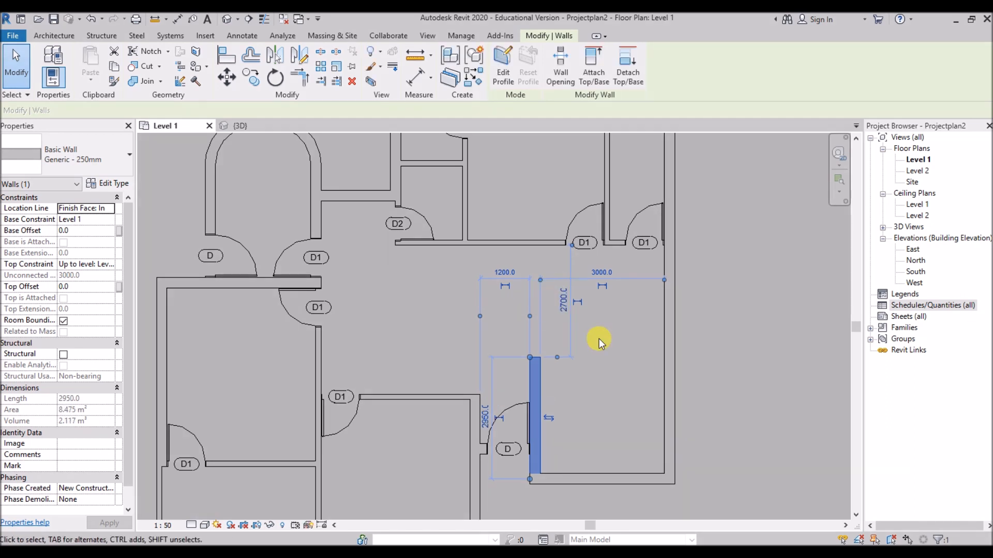
click(650, 335)
scroll(475, 323, down, 4)
scroll(417, 352, up, 2)
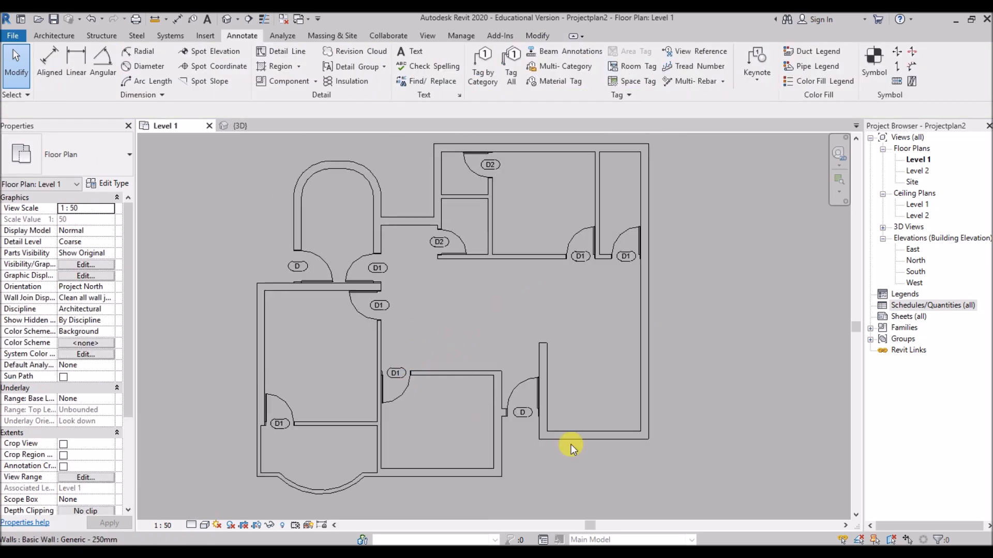
Start placing windows and load the M_Window-Sliding-Four family from the Windows folder of the US Metric library.
click(54, 35)
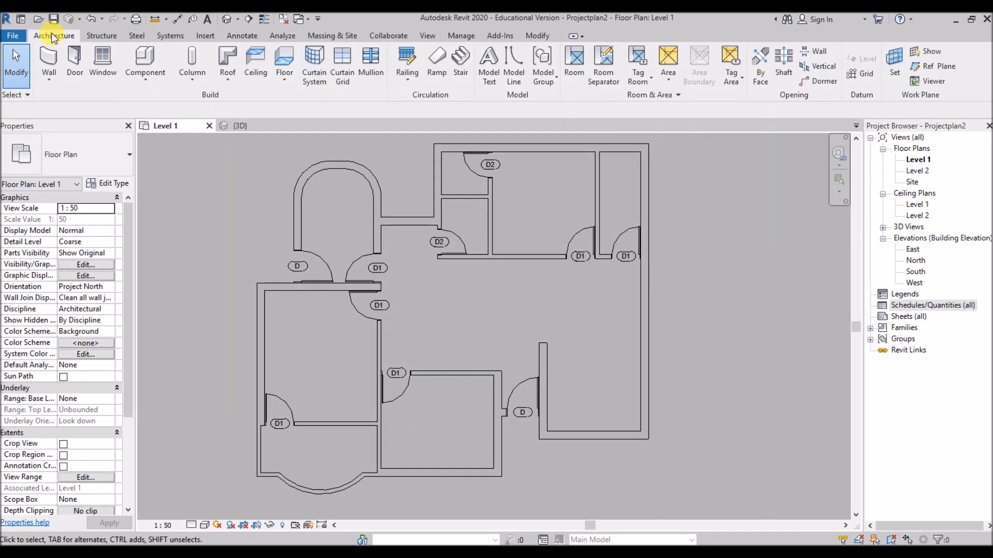
click(104, 67)
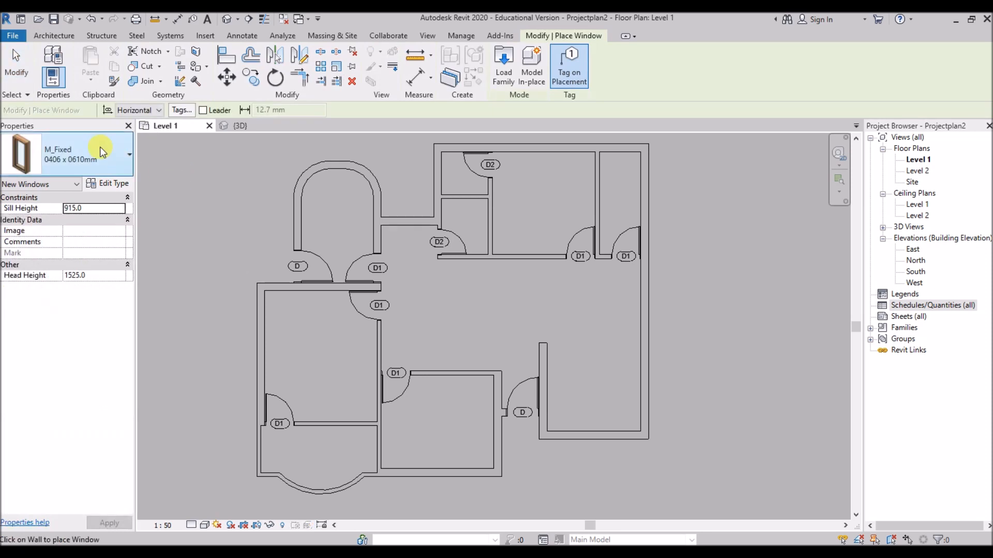
click(102, 151)
scroll(98, 336, down, 3)
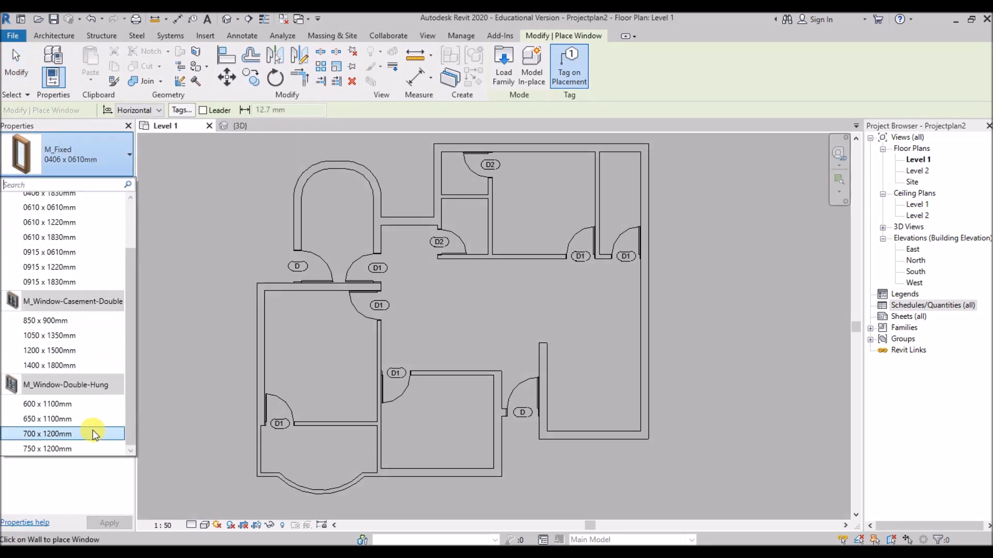
scroll(92, 349, up, 2)
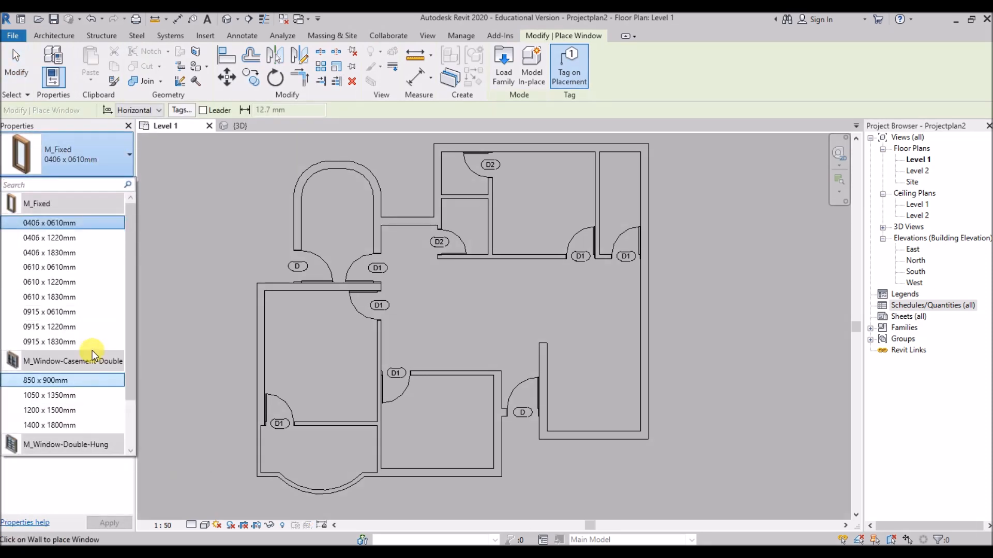
click(509, 77)
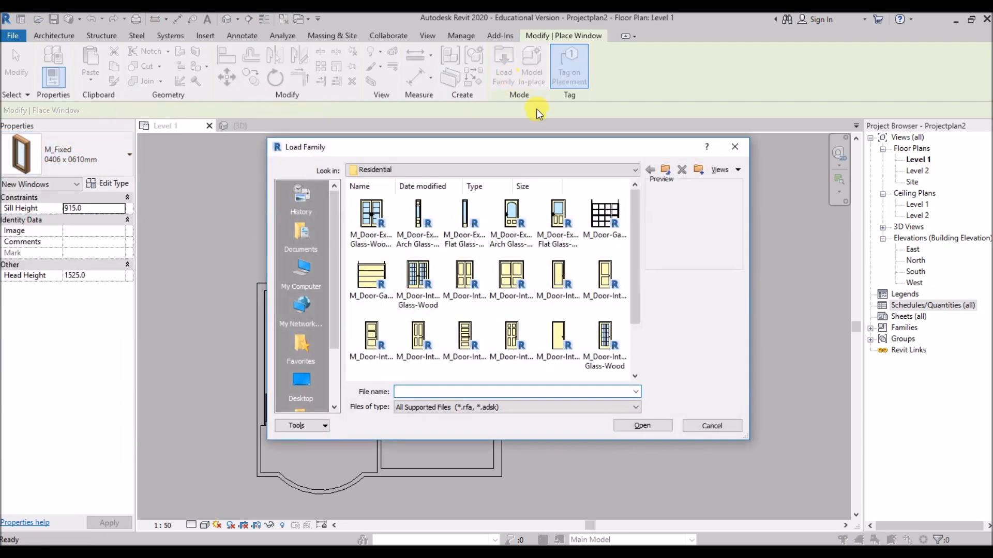
click(665, 169)
click(665, 170)
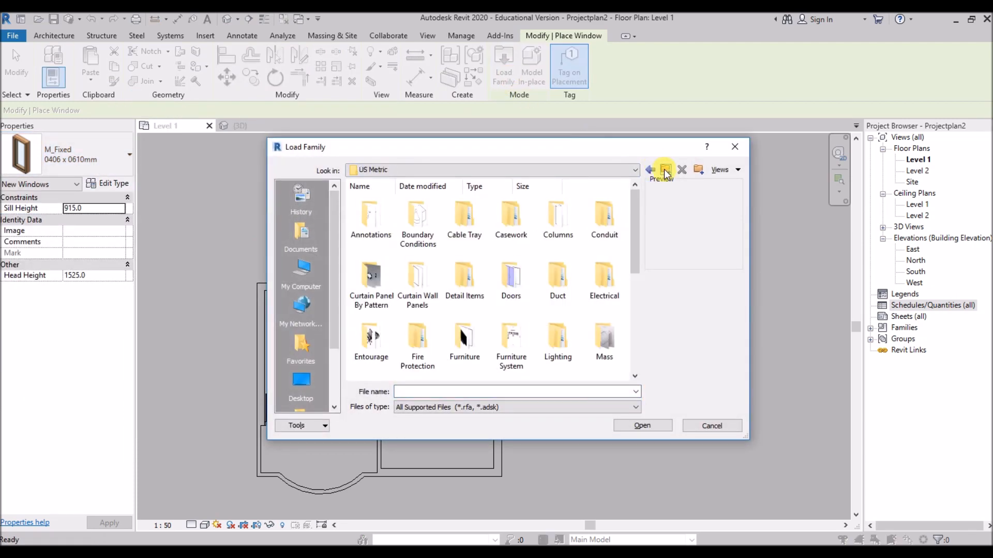
scroll(553, 352, down, 5)
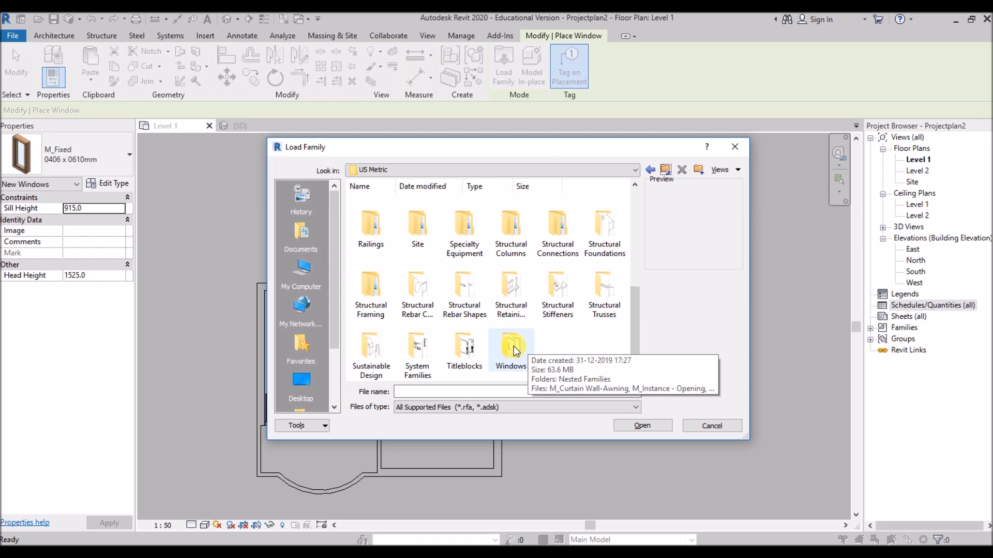
double_click(513, 346)
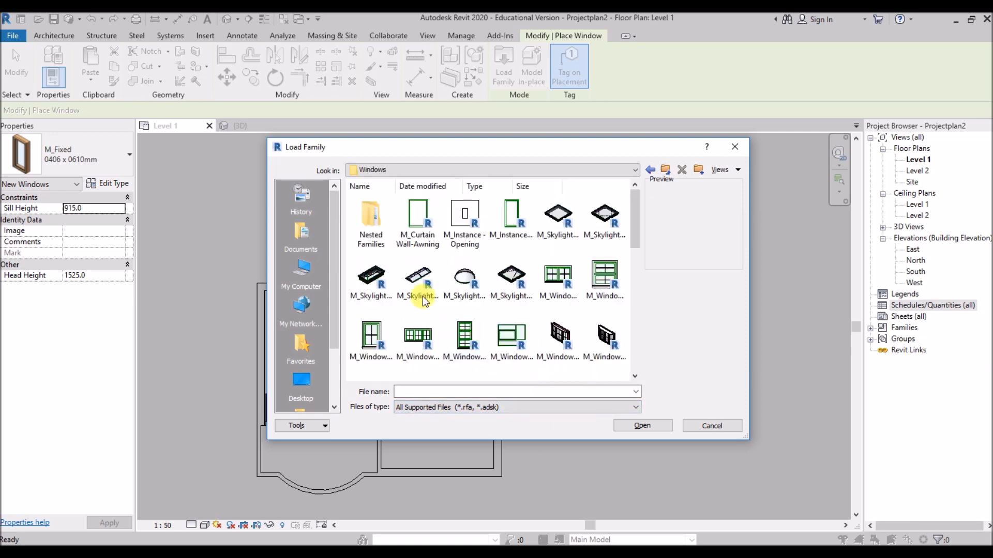
scroll(501, 285, down, 5)
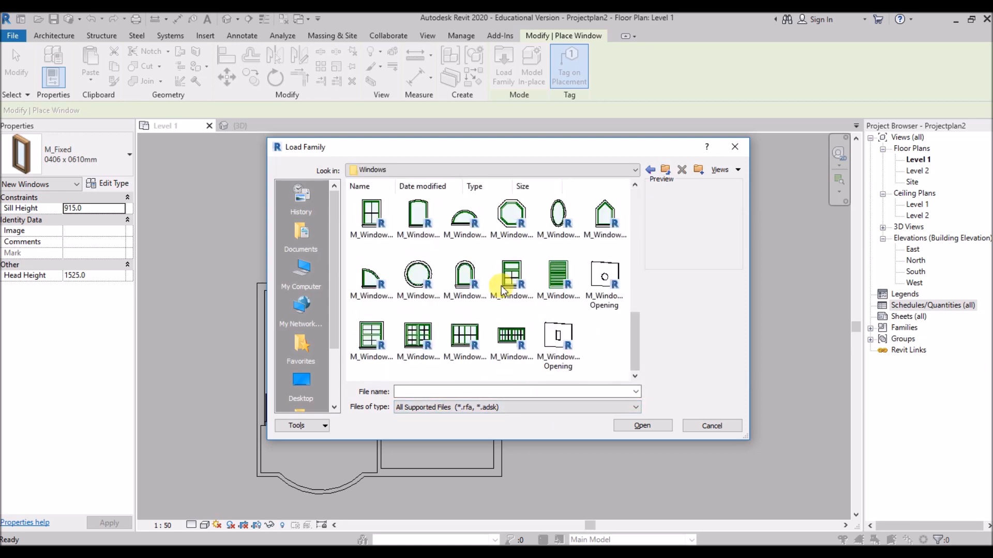
click(511, 346)
click(641, 425)
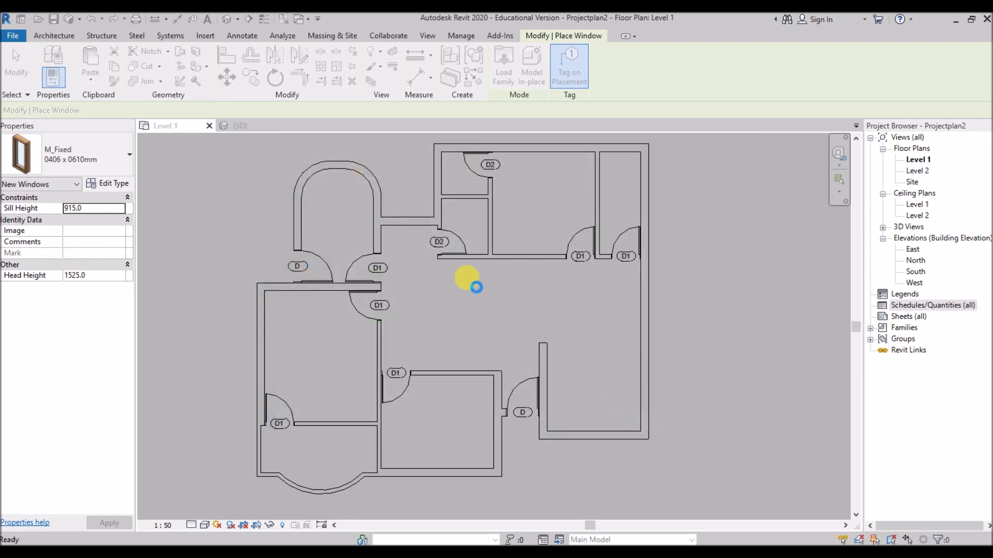
Place a tagged 1800 x 900mm M_Window-Sliding-Four window in the outer left wall of the room above the bow-fronted space.
click(117, 160)
scroll(108, 302, down, 1)
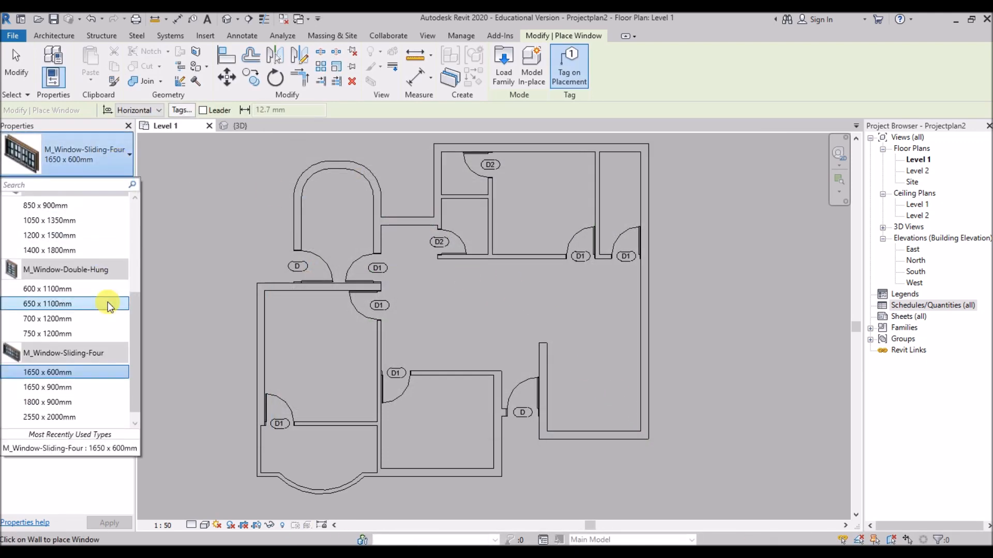
click(75, 392)
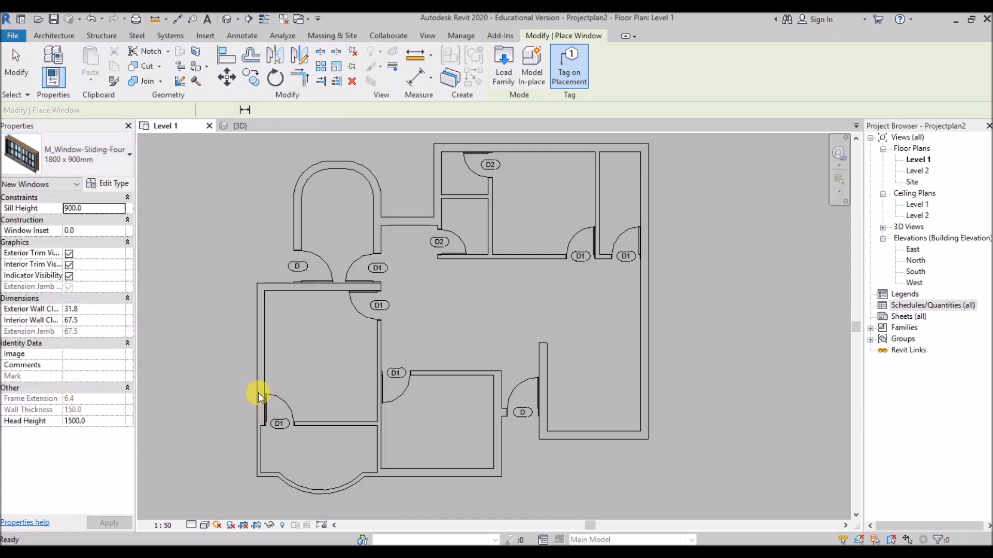
scroll(260, 353, up, 1)
scroll(260, 353, up, 1)
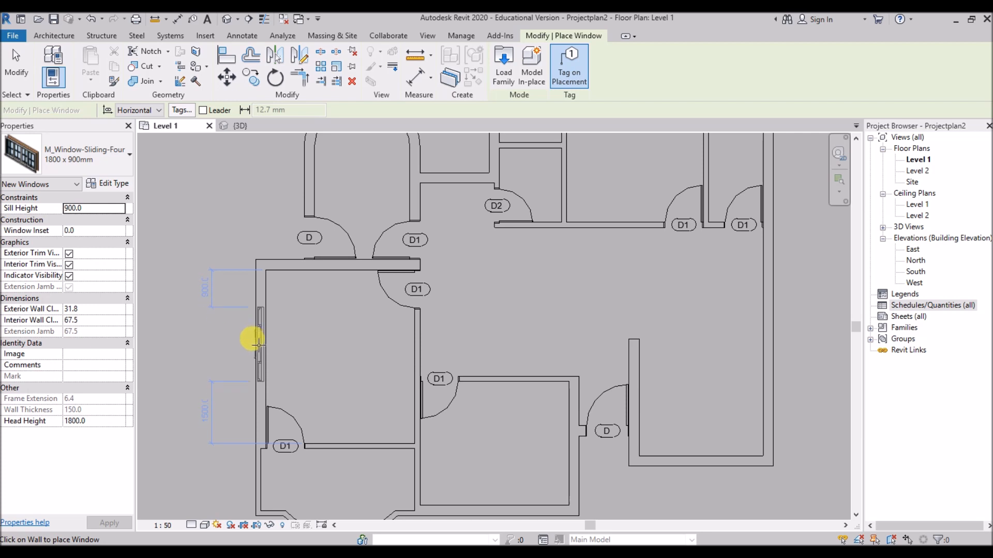
click(252, 347)
Place an 1800 x 900mm sliding window in the wall above the bow-fronted space, 425 mm from the door opening and the side wall.
scroll(326, 362, down, 2)
scroll(331, 403, up, 4)
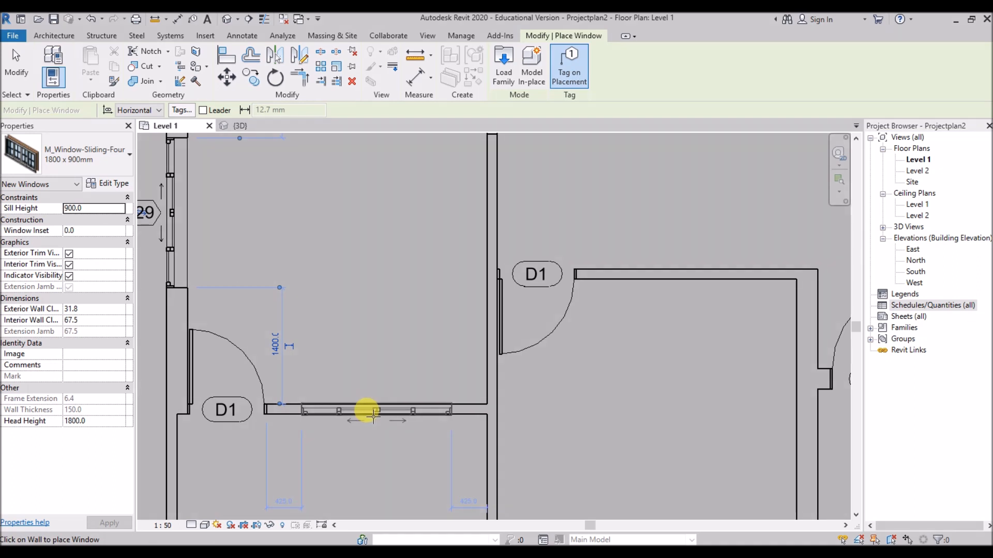
click(373, 414)
Centre an 1800 x 900mm sliding window in the bottom wall of each room flanking the lower entrance door, with side offsets of 900 and 600 mm.
scroll(238, 315, down, 2)
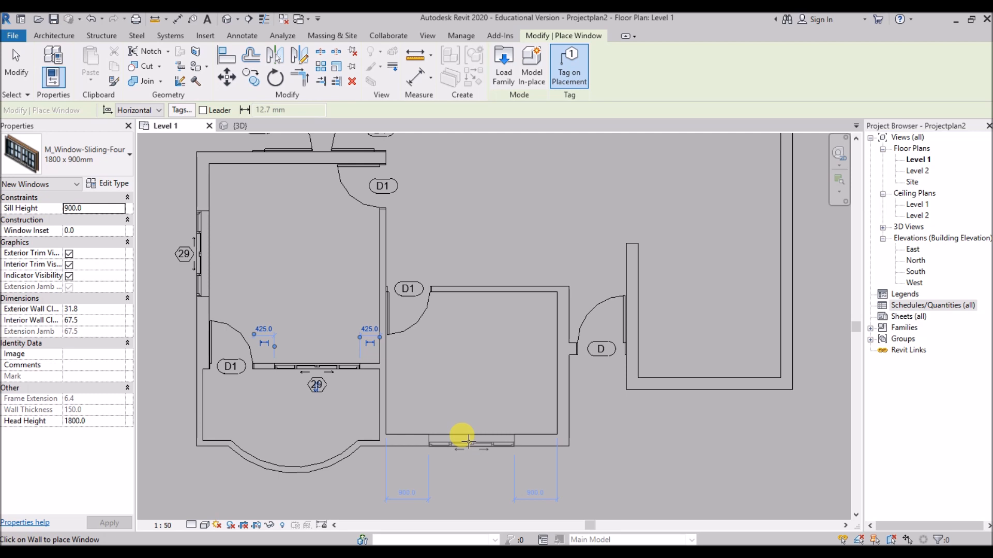
click(468, 440)
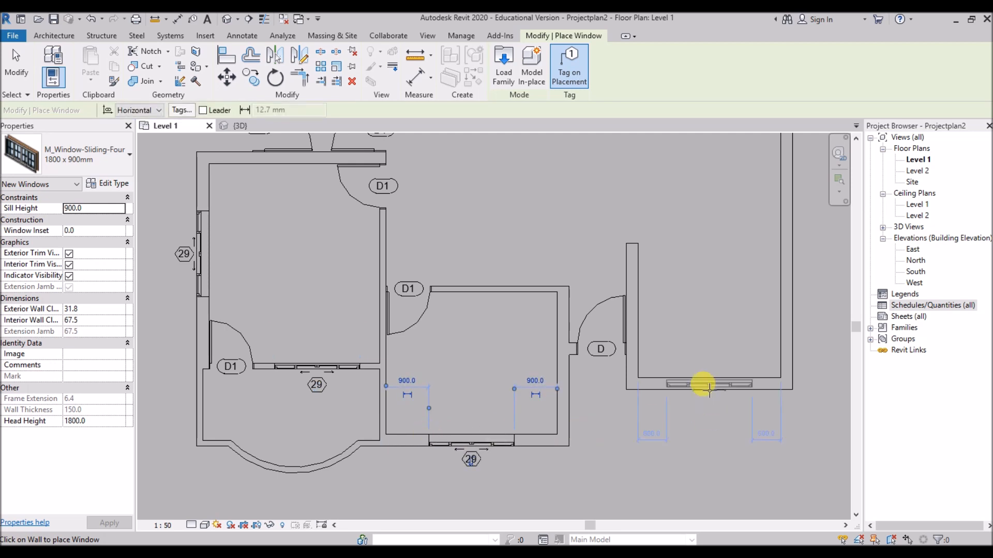
click(709, 388)
Place two 1800 x 900mm sliding windows in the right outer wall, one in the large open room and one in the narrow upper room.
scroll(421, 381, down, 2)
scroll(661, 230, up, 1)
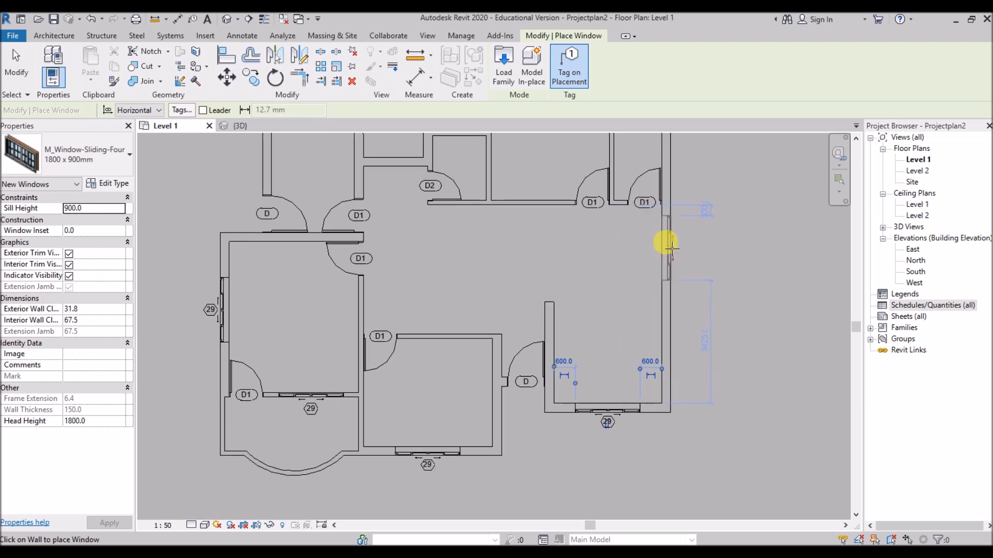
click(670, 249)
scroll(532, 276, down, 3)
scroll(584, 200, up, 3)
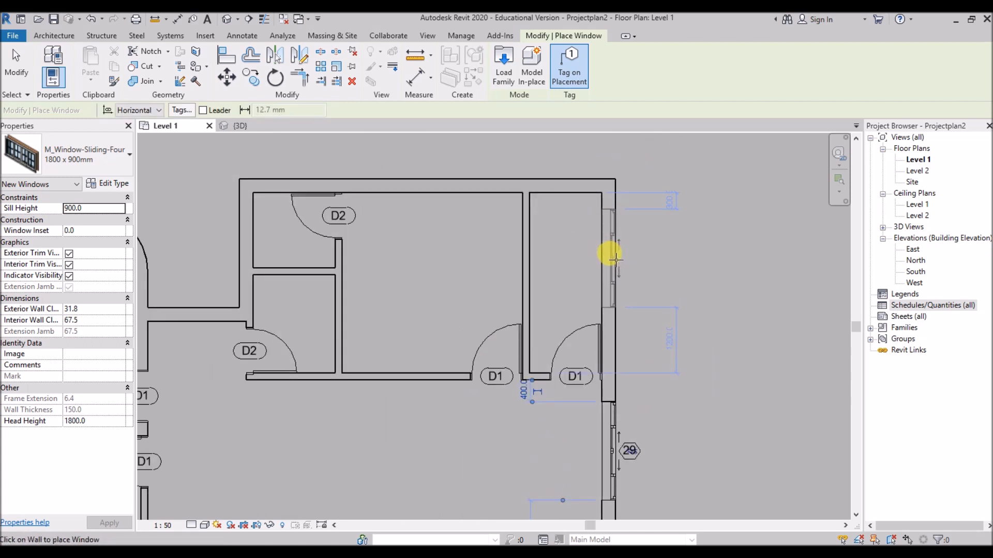
click(615, 257)
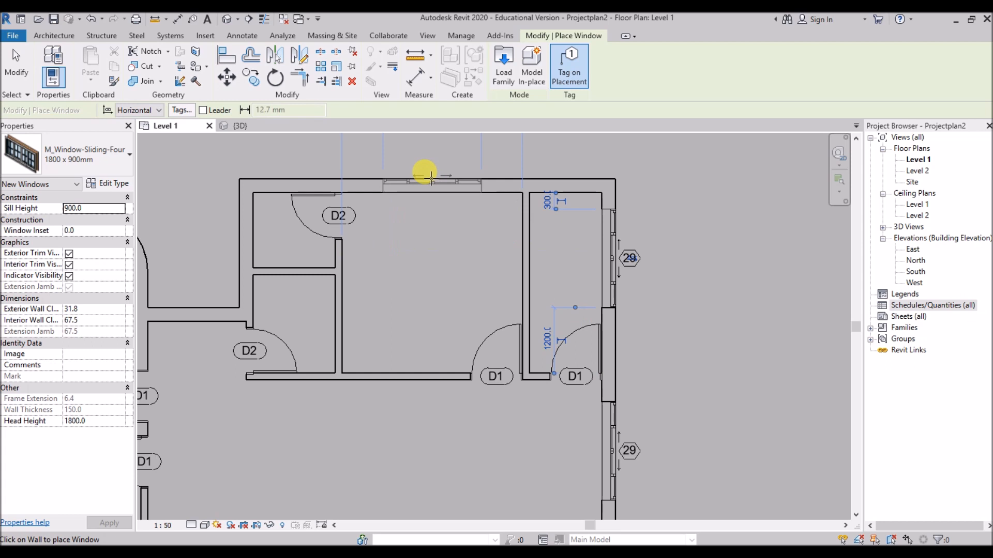
Centre an 1800 x 900mm sliding window in the top wall of the large upper room, 750 mm from each side wall.
scroll(431, 178, down, 2)
scroll(431, 178, down, 2)
scroll(417, 199, up, 2)
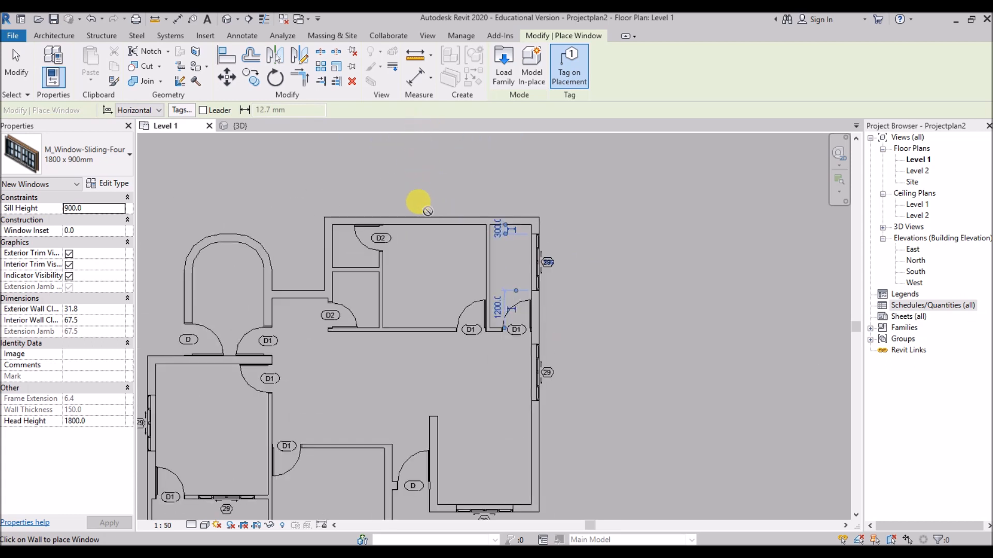
click(431, 214)
Place a 1650 x 900mm sliding window in the short outer wall between the round-ended room and the small upper rooms.
scroll(294, 285, up, 2)
click(111, 171)
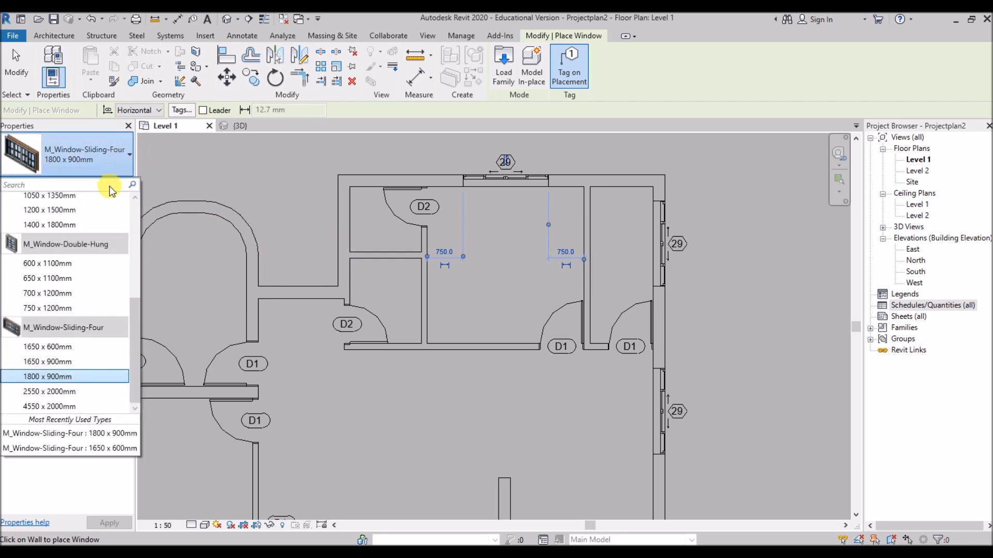
click(64, 361)
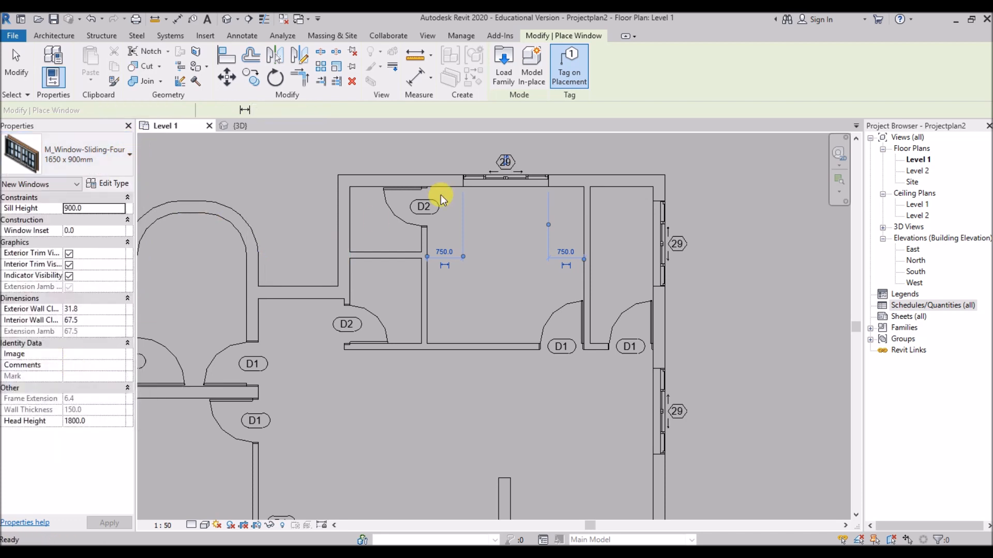
scroll(281, 290, up, 3)
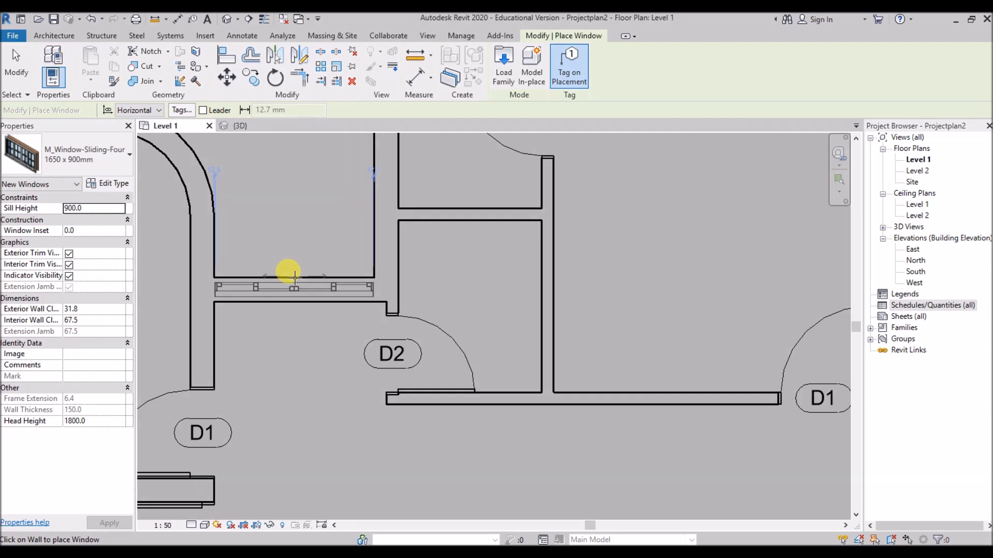
click(290, 274)
Duplicate the M_Window-Double-Hung 750 x 1200mm window type as 750 x 900mm.
scroll(355, 240, down, 6)
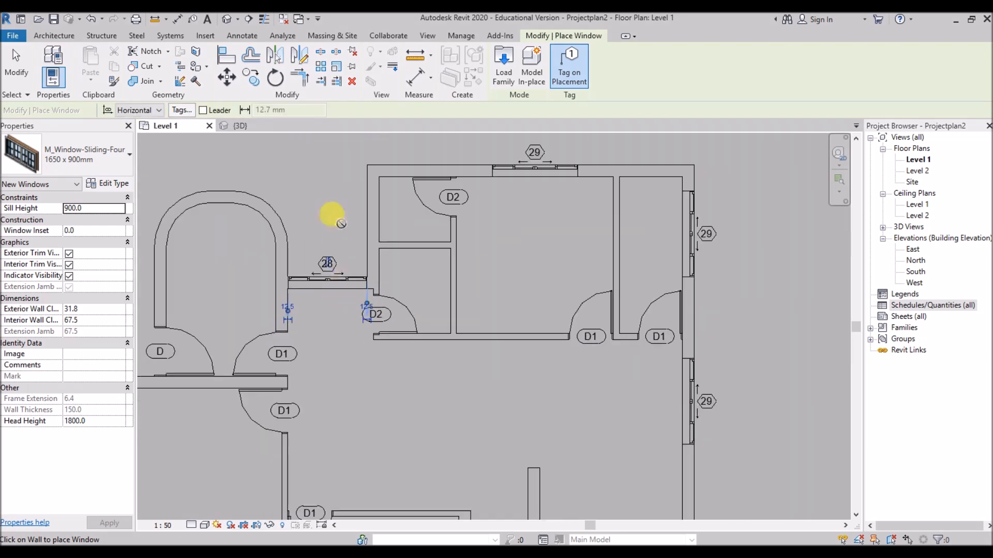
click(83, 154)
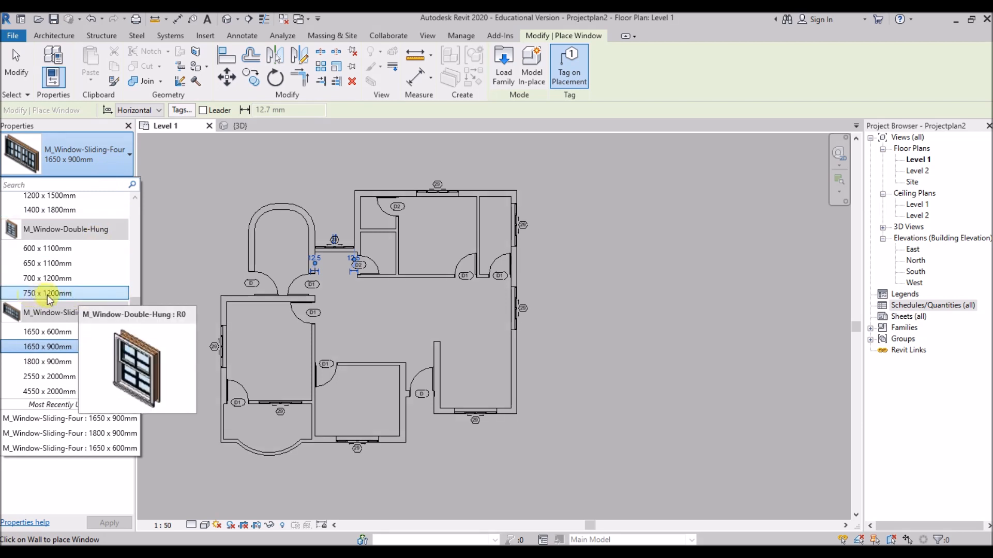
click(70, 294)
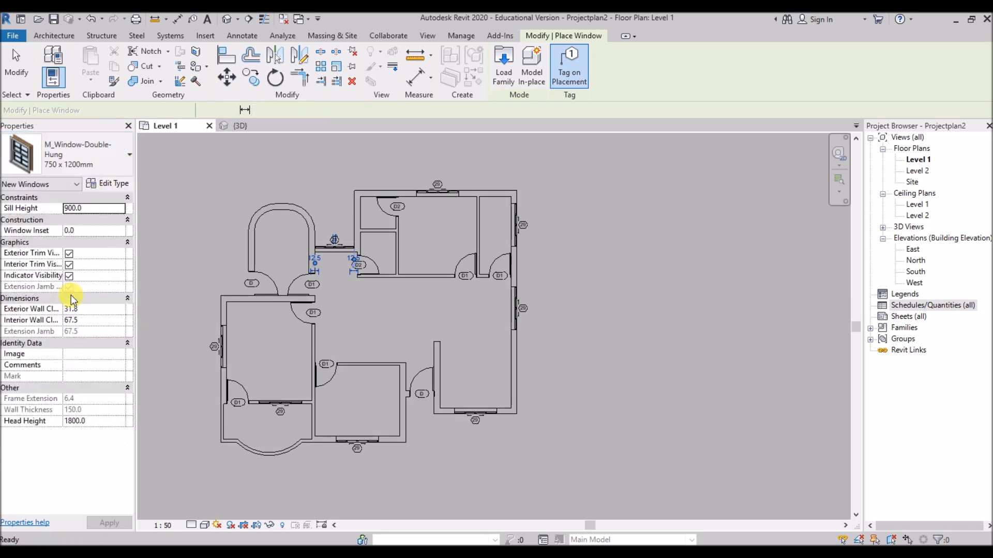
click(115, 184)
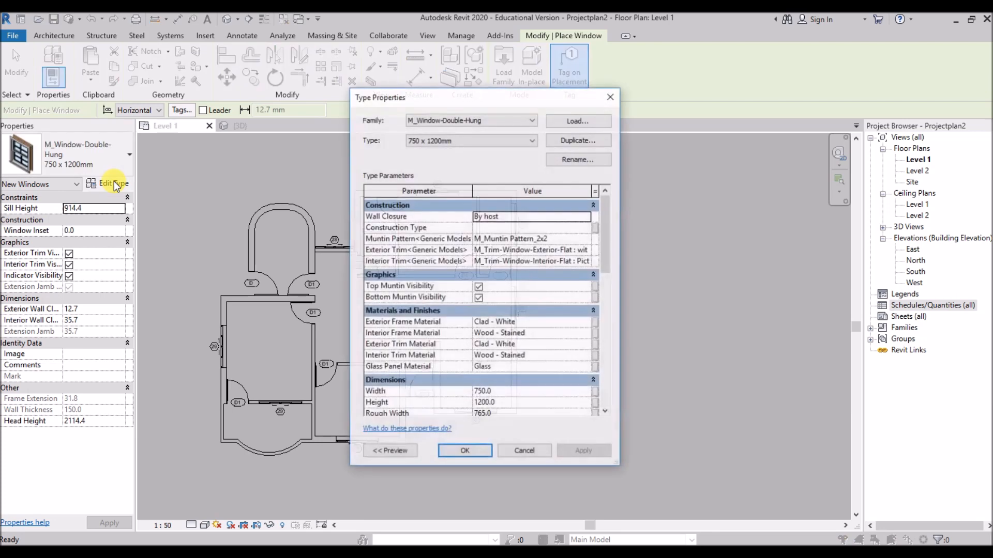
click(585, 139)
click(489, 272)
key(BackSpace)
key(BackSpace)
key(BackSpace)
text(9)
click(484, 307)
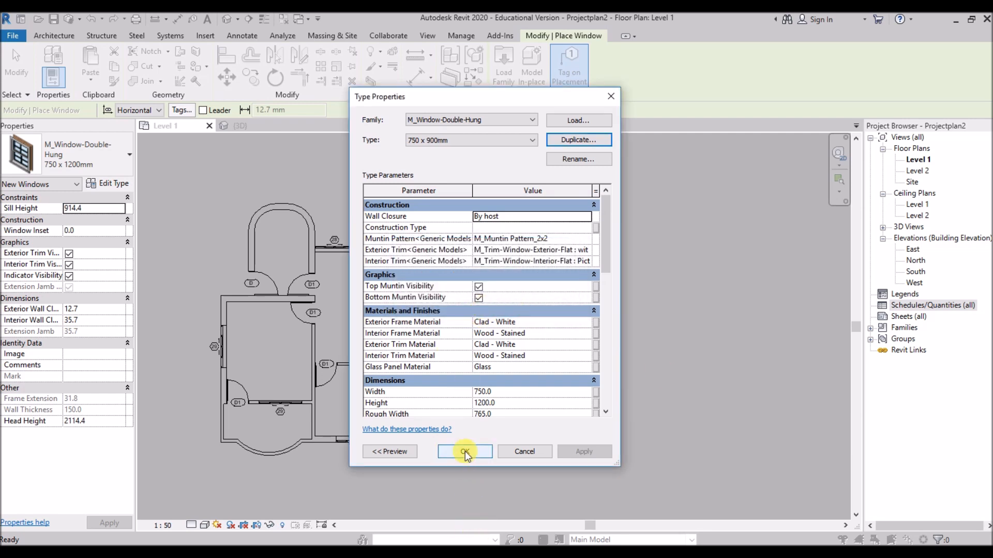
Set the height of the 750 x 900mm double-hung window type to 900 mm and accept its type properties.
scroll(493, 383, down, 2)
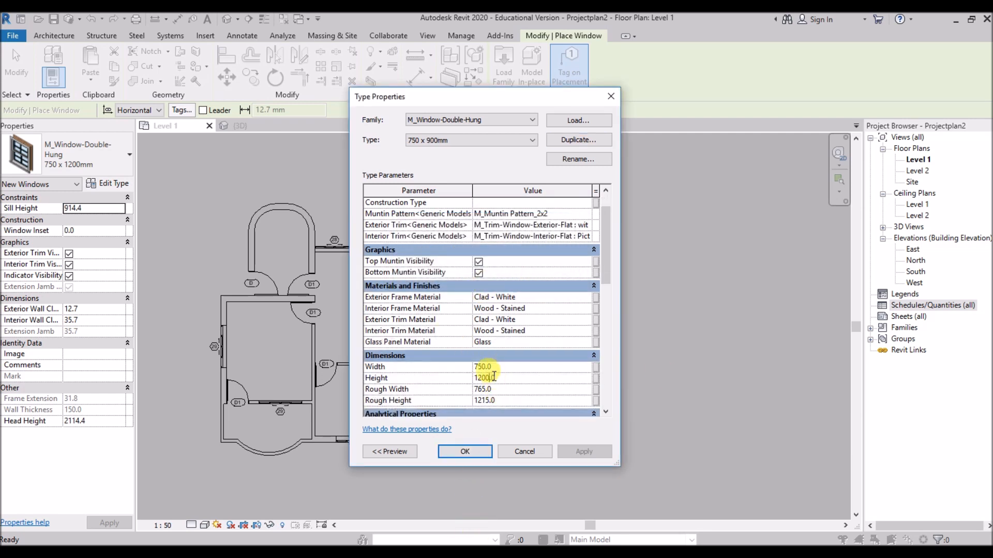
text(900)
click(568, 389)
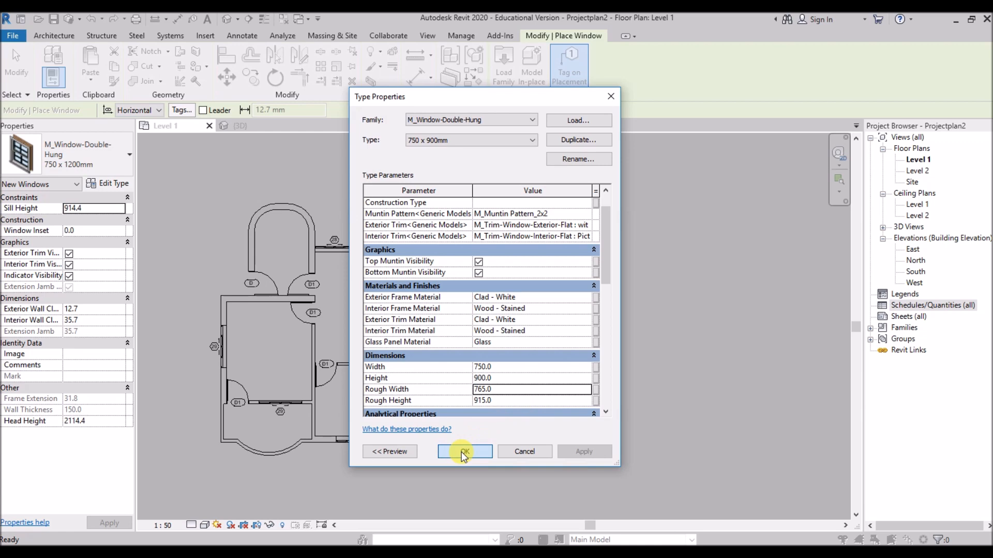
click(462, 452)
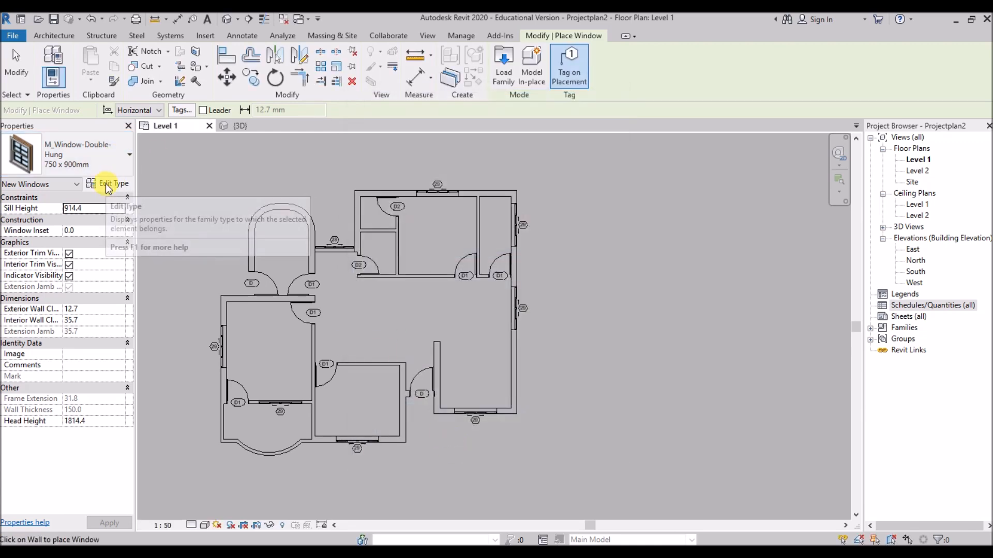
Duplicate the M_Window-Double-Hung 750 x 900mm window type as 600 x 600mm.
click(114, 184)
click(579, 140)
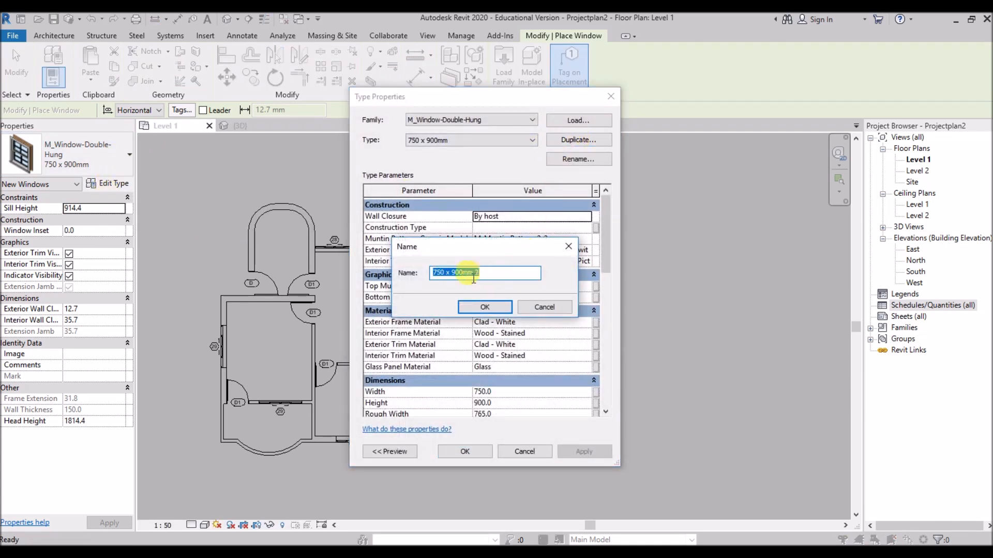
drag(441, 272, 421, 278)
text(600)
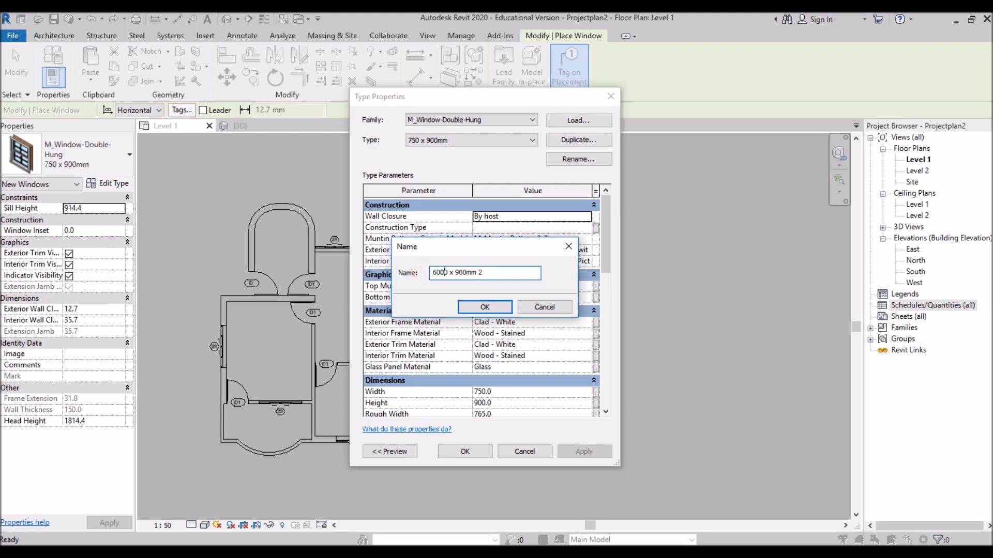
key(Delete)
click(462, 273)
text(6)
click(479, 273)
key(BackSpace)
click(485, 307)
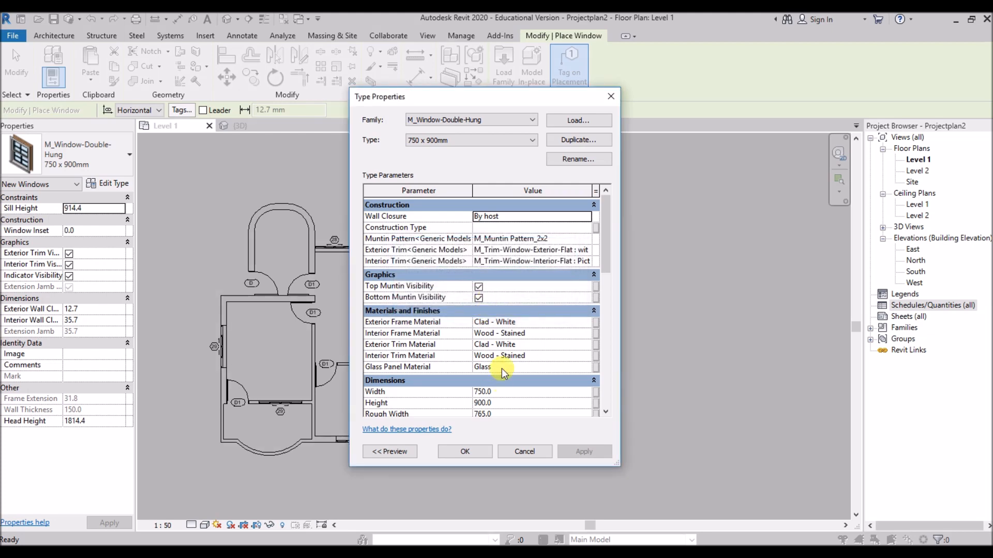
Set the width and height of the 600 x 600mm double-hung window type to 600 mm and accept its type properties.
scroll(496, 357, down, 2)
click(495, 334)
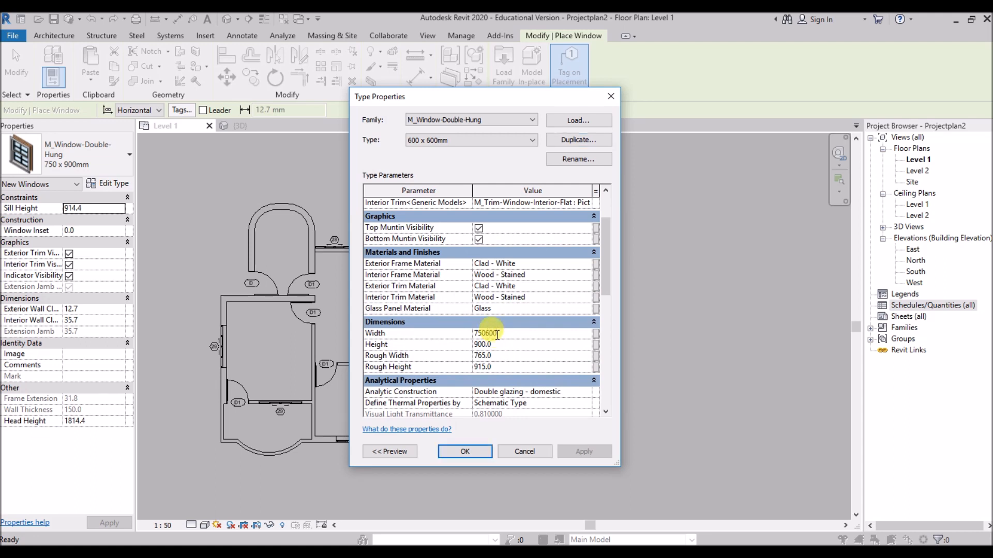
key(BackSpace)
key(BackSpace)
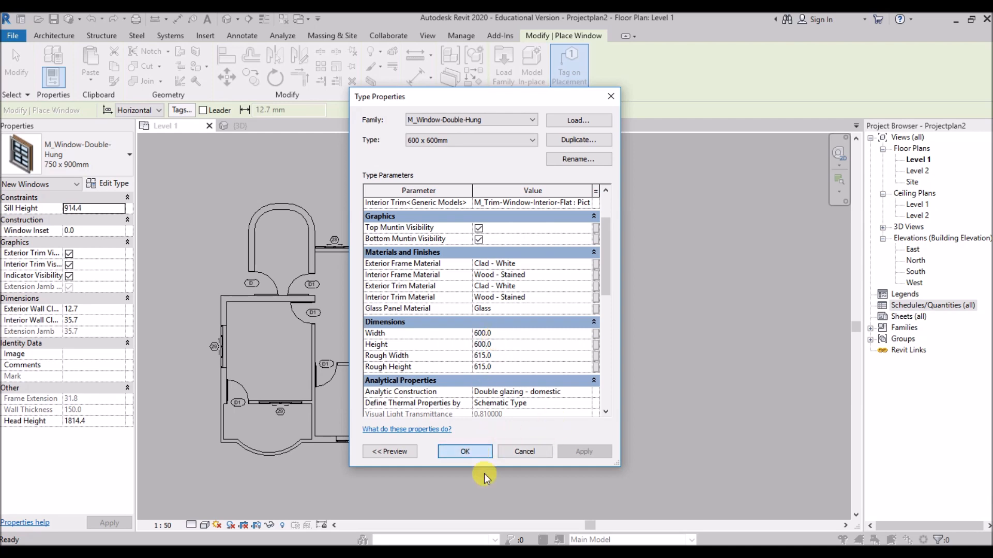
click(465, 452)
Place two 600 x 600mm double-hung windows in the small upper rooms' outer wall, one on each side of their partition.
scroll(352, 230, up, 5)
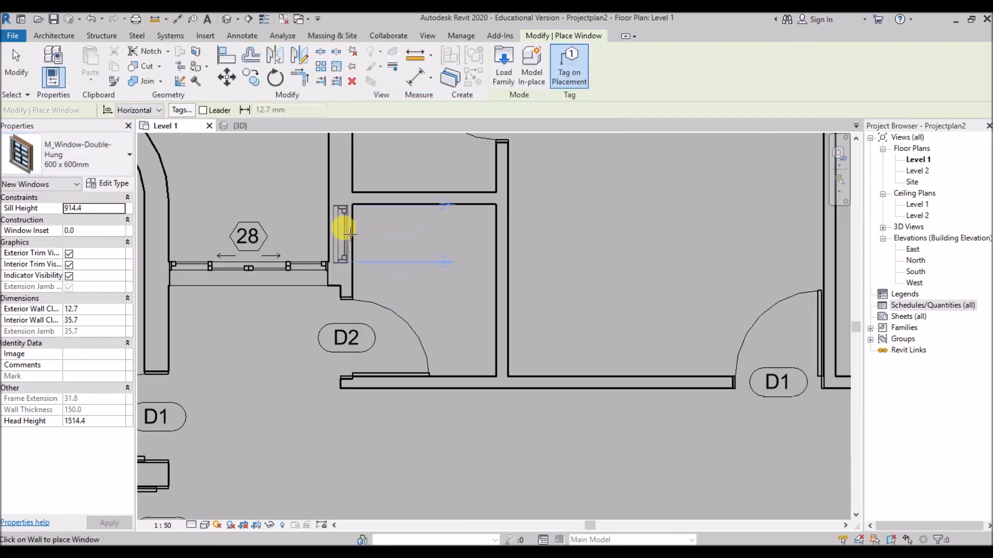
scroll(350, 234, up, 3)
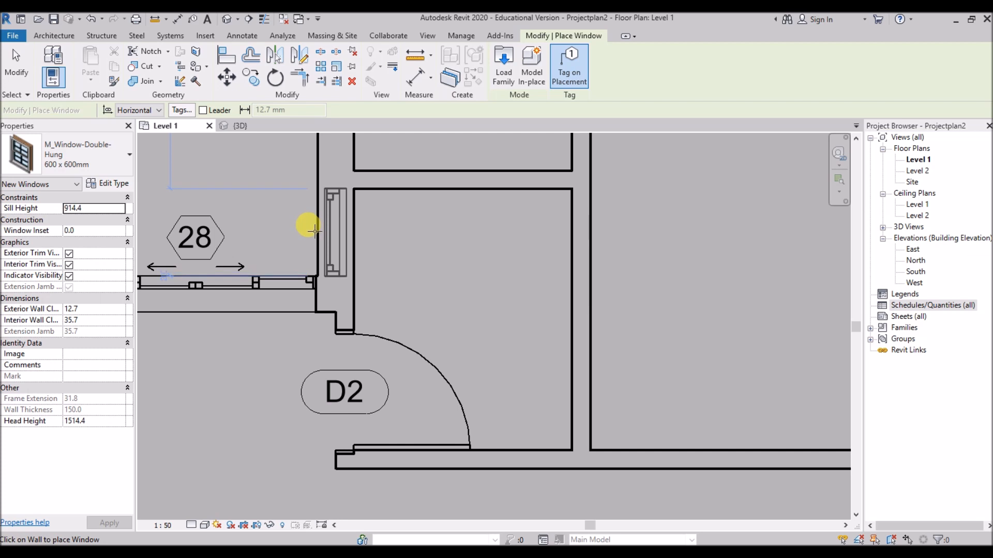
click(314, 229)
scroll(319, 327, down, 3)
scroll(326, 217, up, 3)
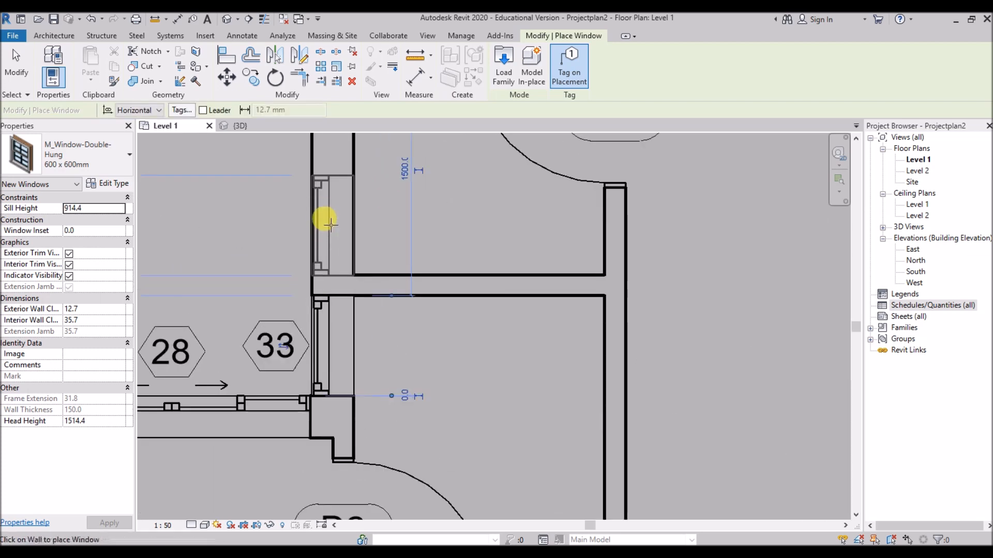
click(329, 224)
scroll(270, 212, down, 2)
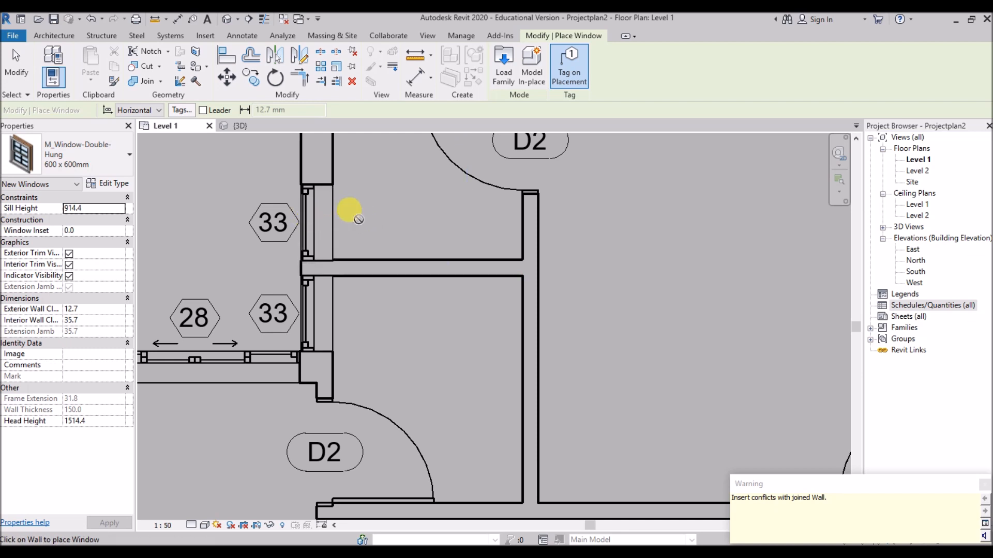
Place a 750 x 900mm double-hung window in the right outer wall, about 600 mm below the lower sliding window.
click(77, 155)
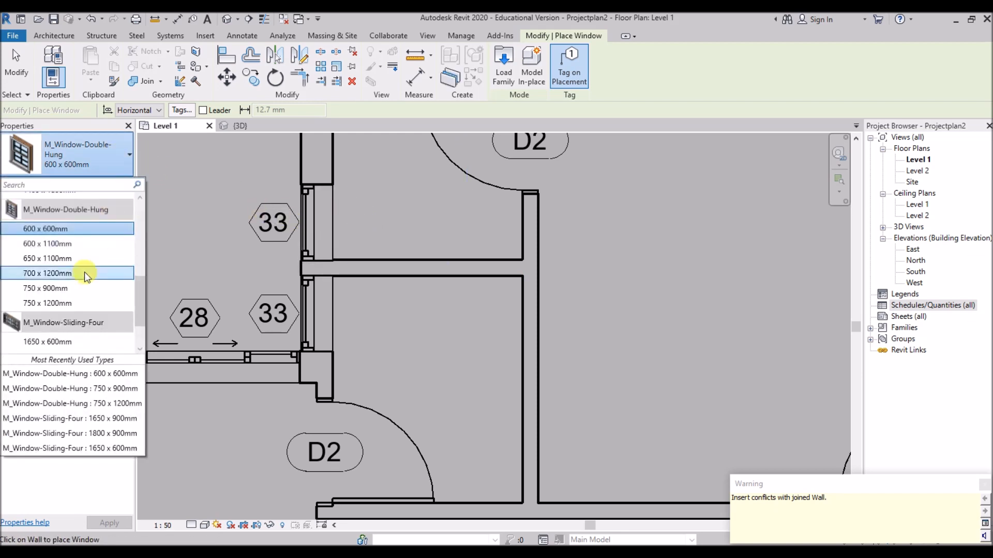
click(77, 288)
scroll(260, 251, down, 5)
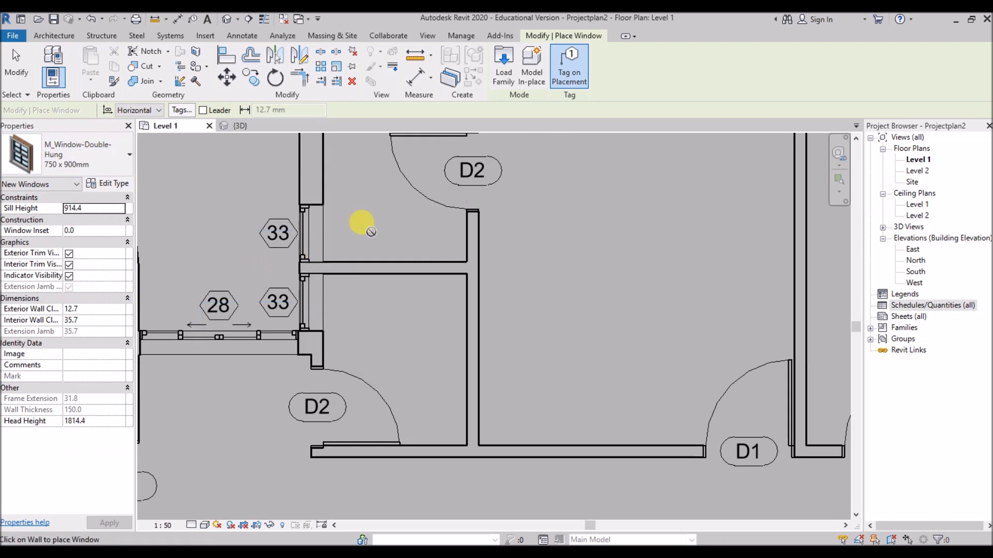
scroll(484, 357, up, 5)
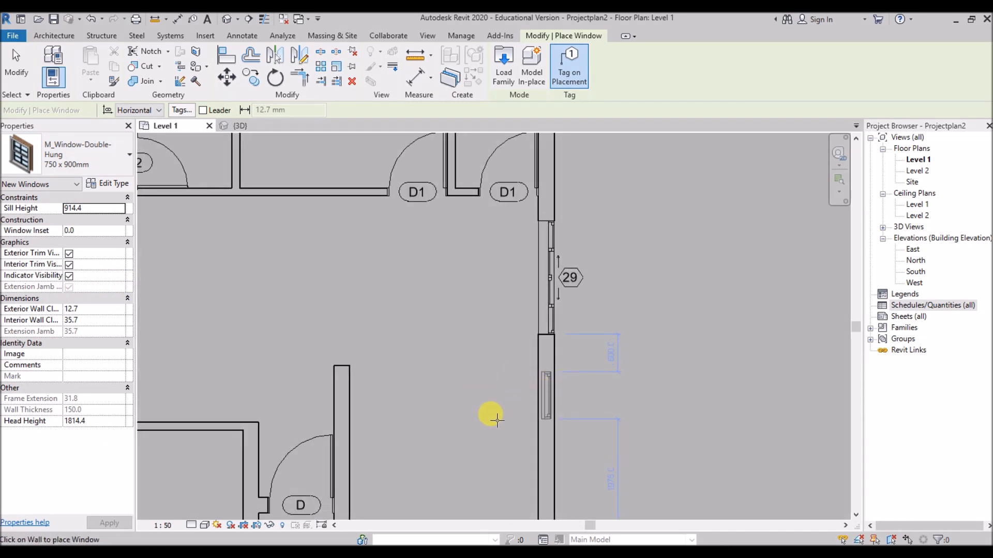
click(548, 395)
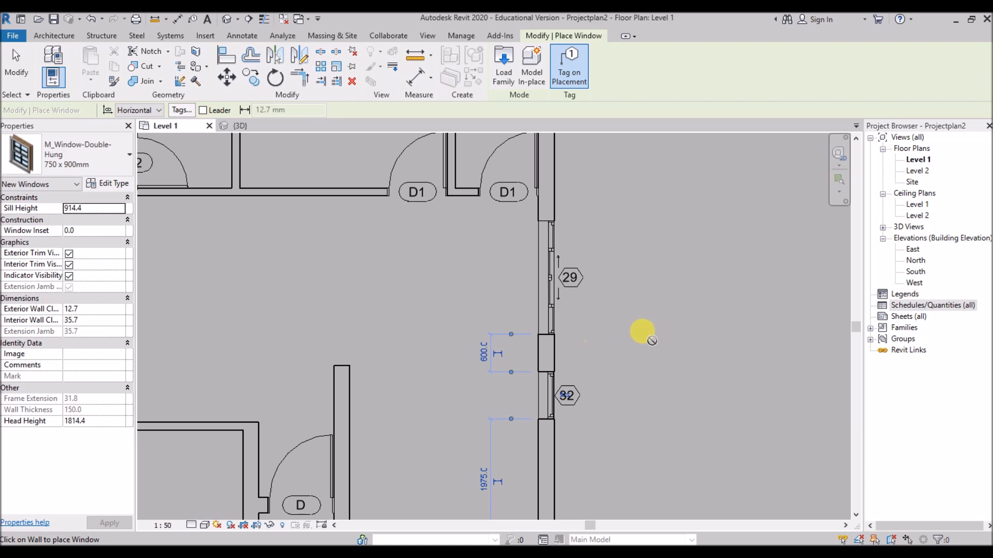
key(Escape)
key(Escape)
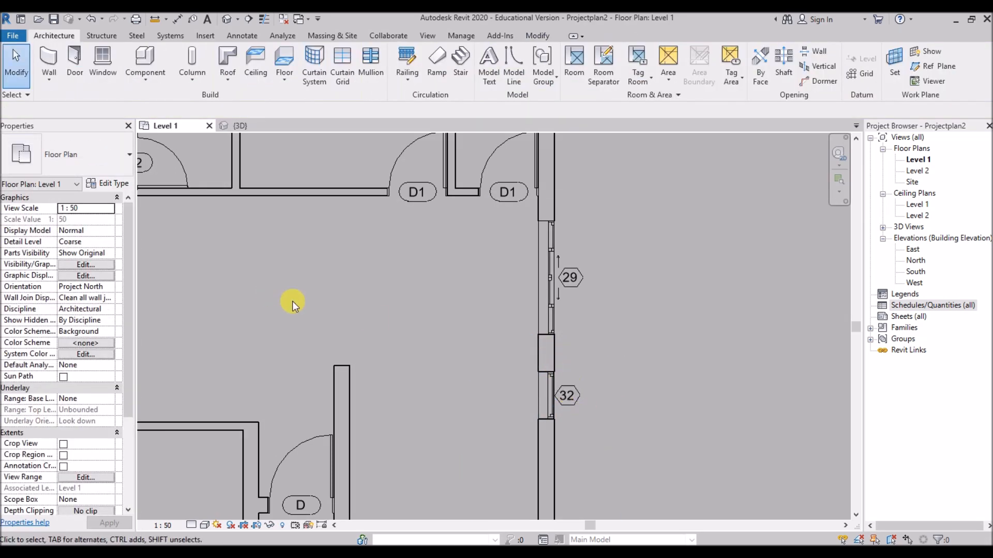
Nudge the upper 600 x 600mm window slightly upwards along its wall, clear of the partition between the small rooms.
scroll(279, 274, down, 4)
scroll(231, 175, up, 5)
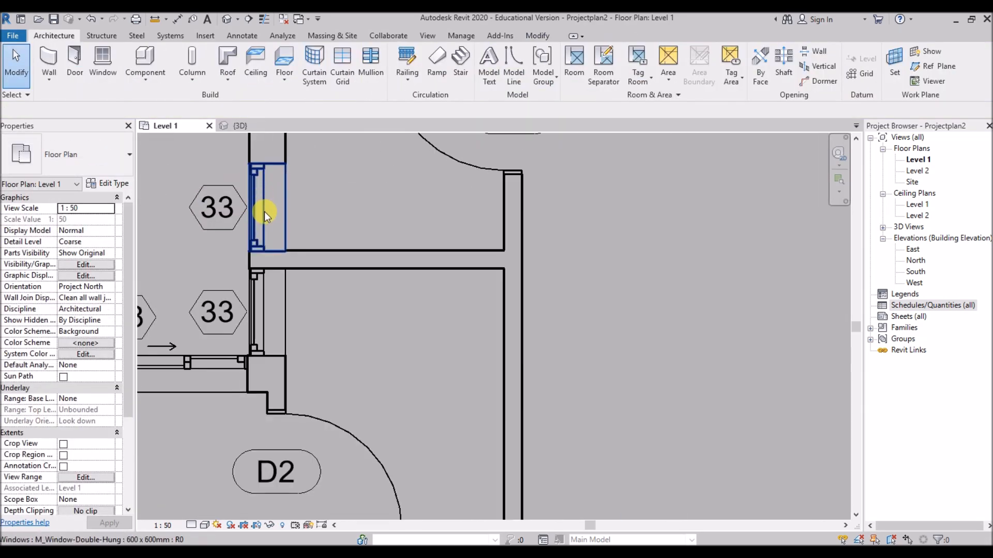
click(260, 217)
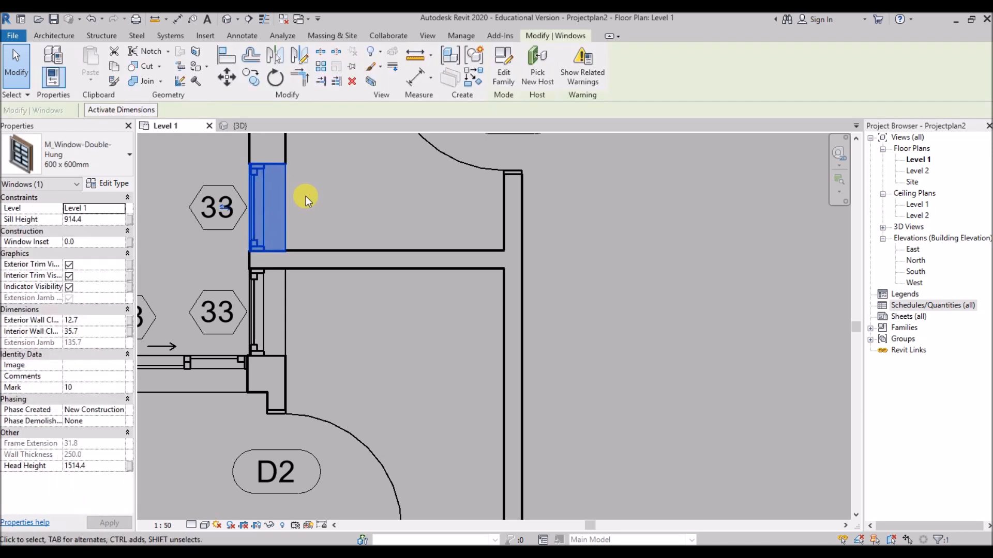
key(Up)
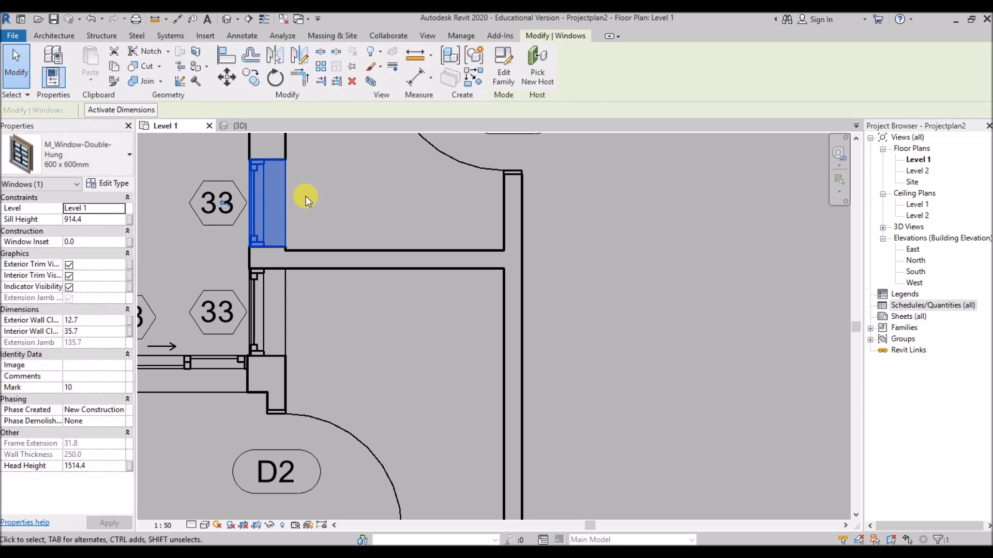
key(Down)
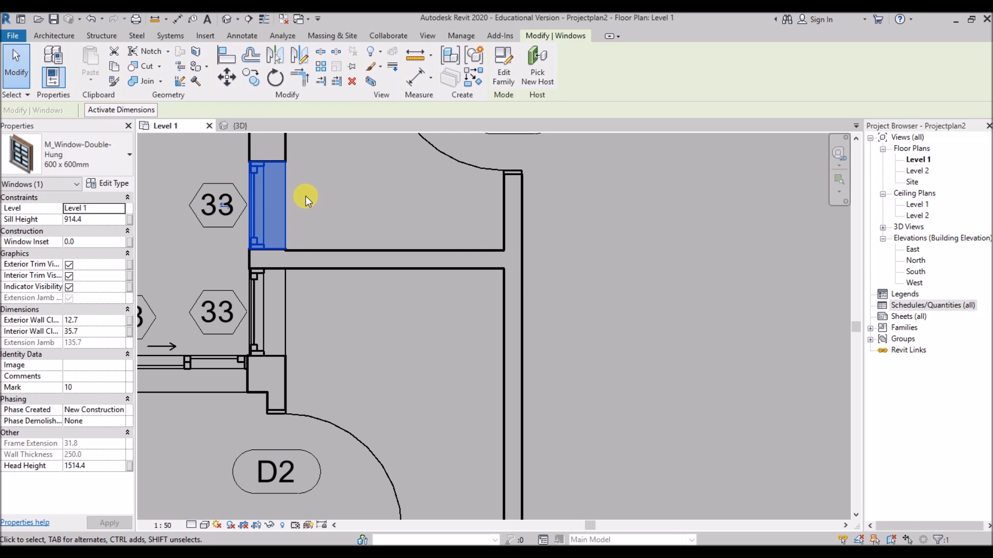
key(Escape)
scroll(355, 248, down, 3)
scroll(482, 243, down, 6)
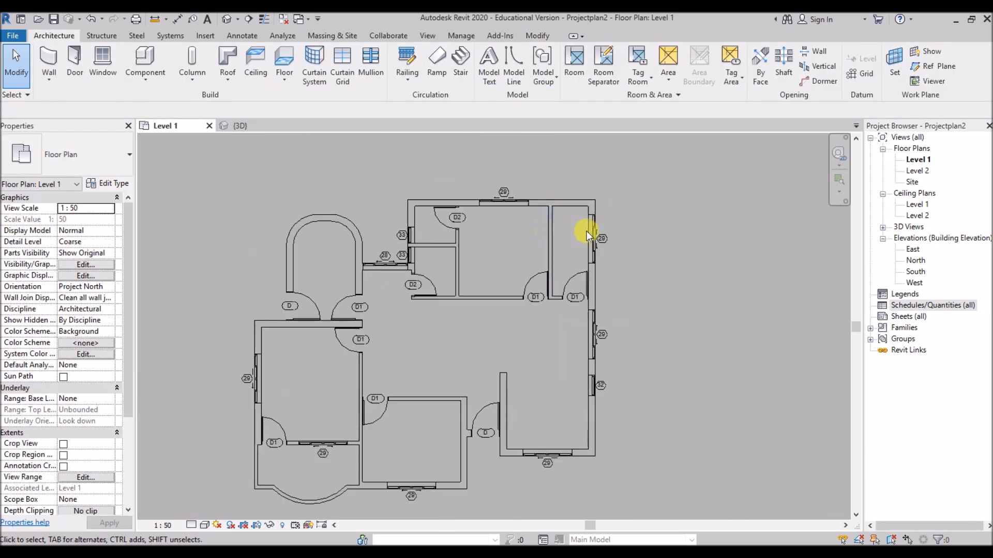
scroll(476, 345, up, 2)
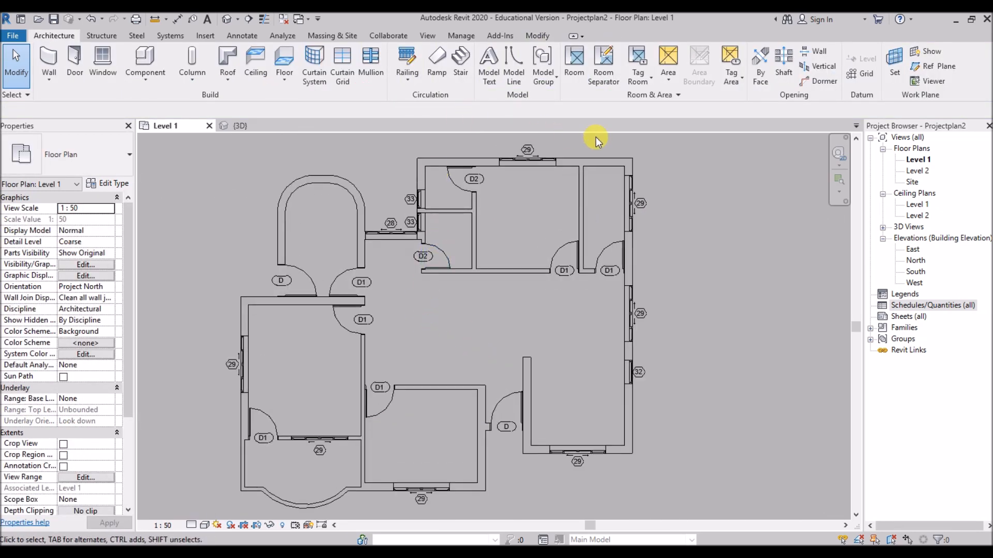
click(104, 61)
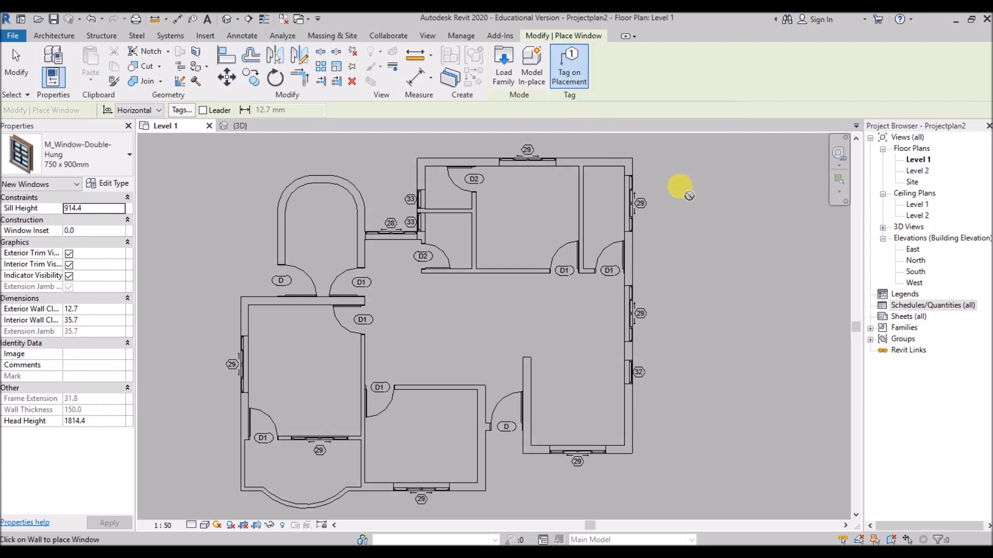
key(Escape)
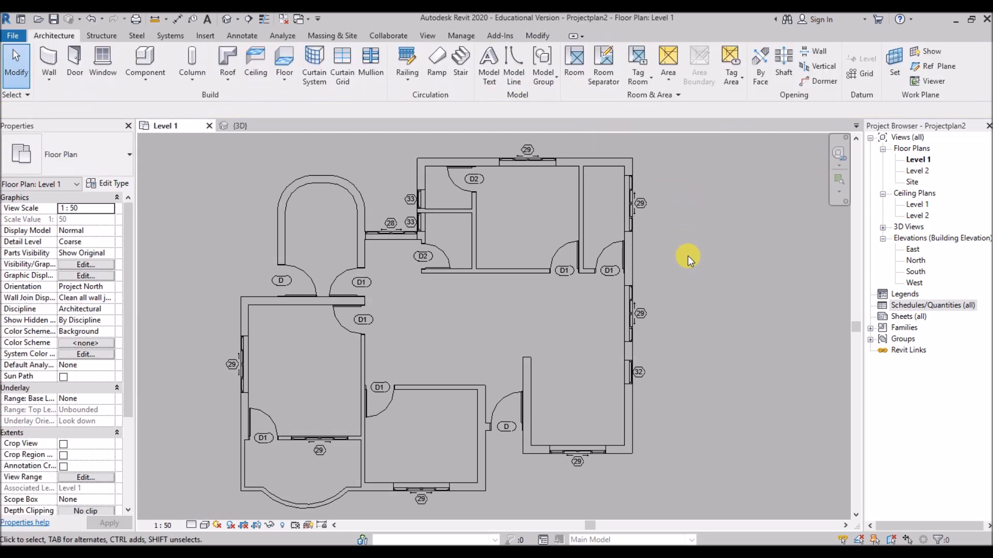
Set the type mark of the 1800 x 900mm sliding window type to W.
click(424, 489)
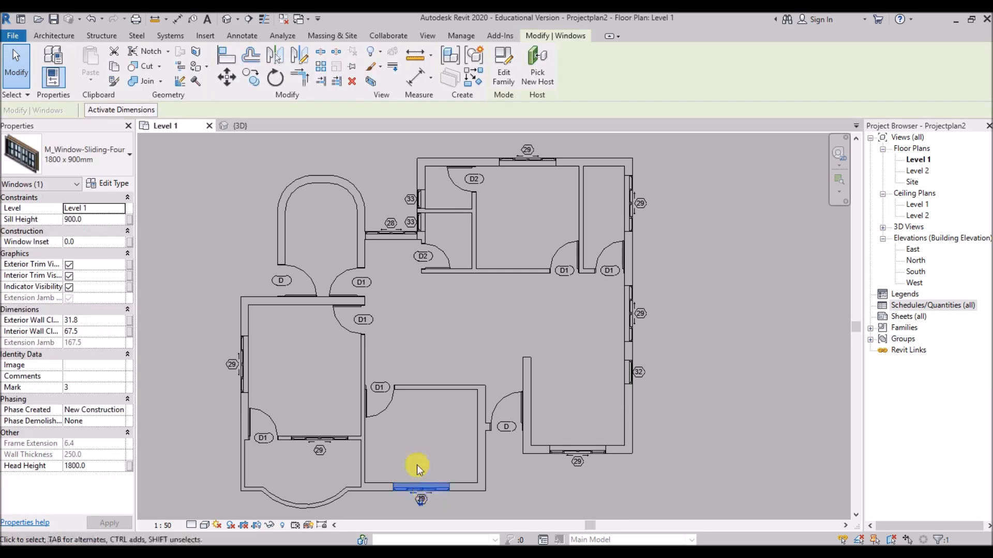
click(105, 183)
scroll(529, 357, down, 5)
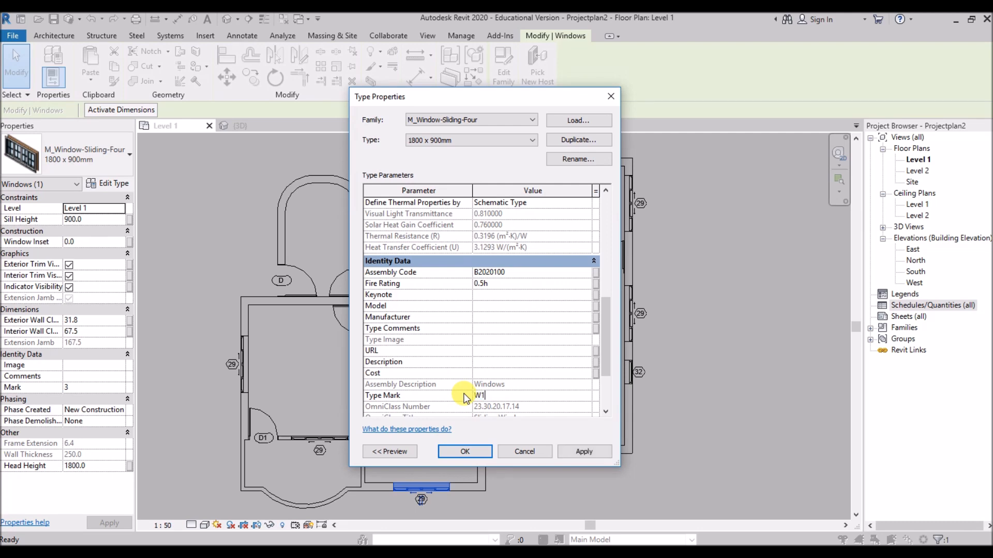
click(584, 451)
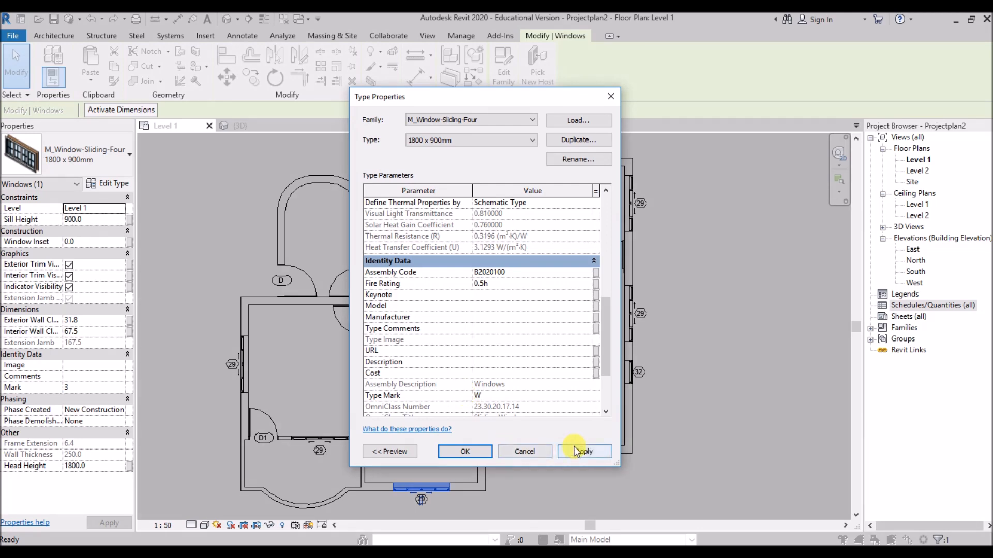
click(457, 449)
scroll(435, 509, up, 2)
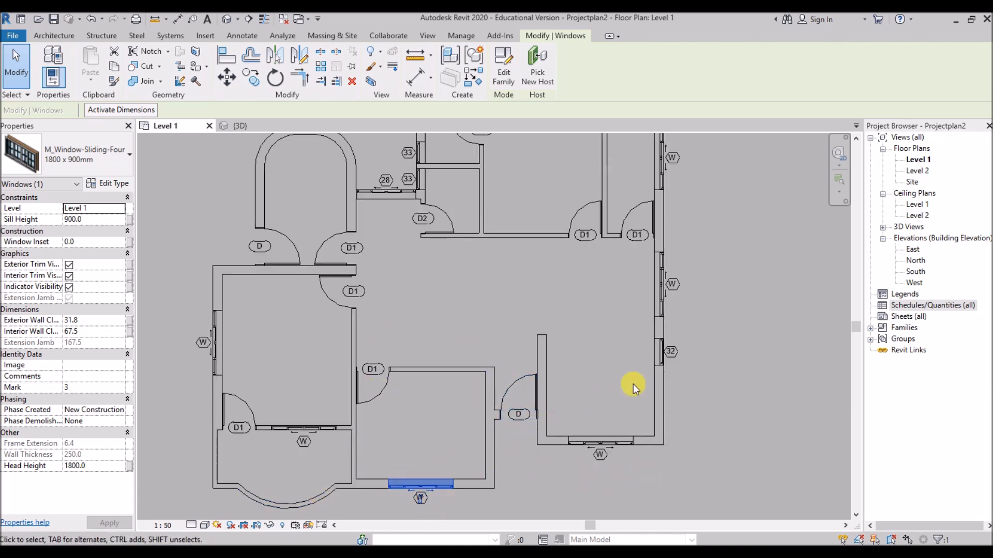
scroll(494, 427, down, 1)
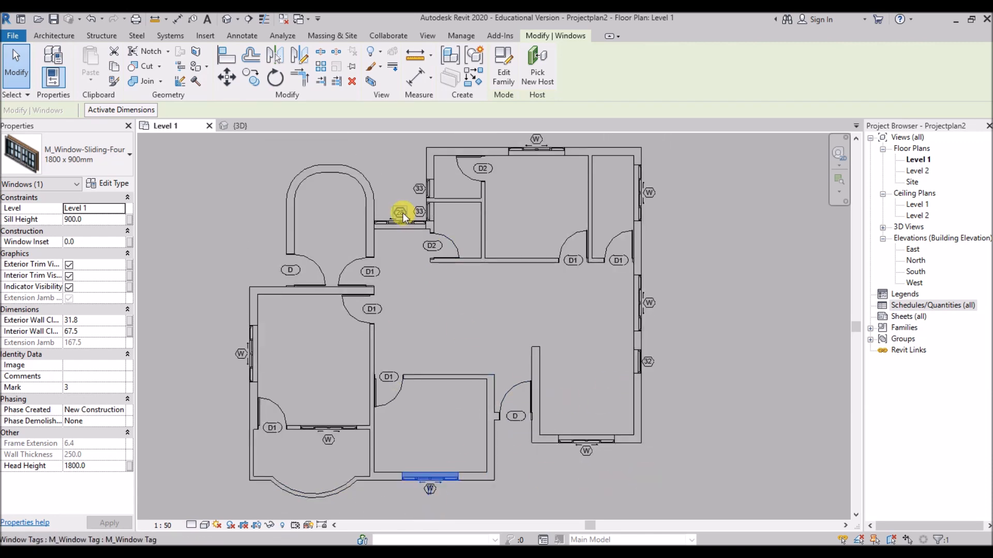
Set the type mark of the 1650 x 900mm sliding window type, beside the round-ended room, to W1.
click(402, 213)
key(Escape)
scroll(389, 207, up, 2)
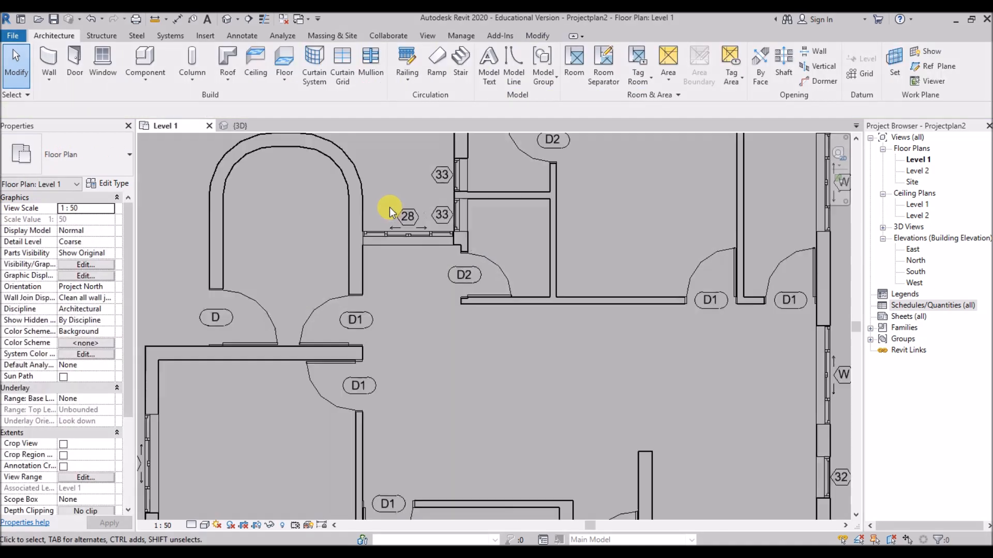
click(406, 235)
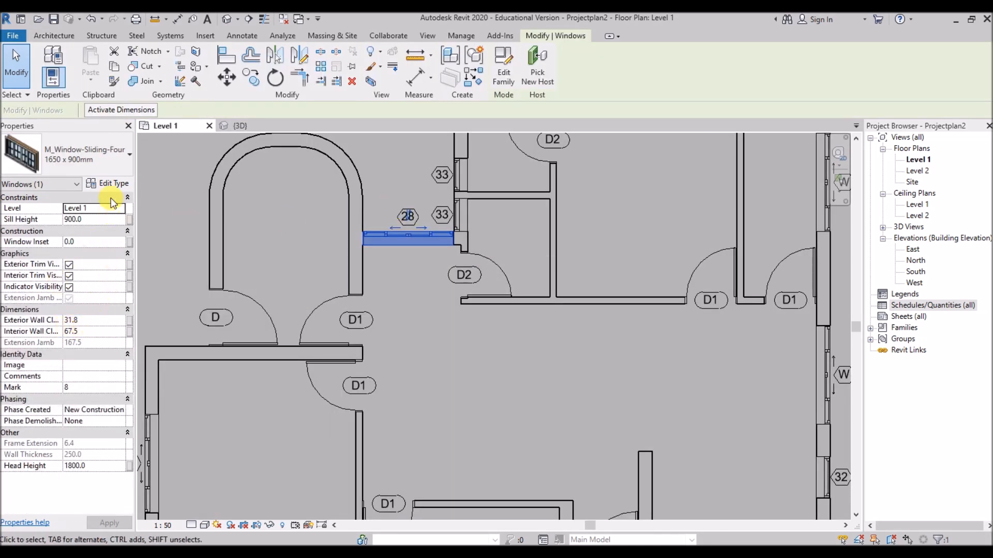
click(112, 185)
scroll(520, 342, down, 5)
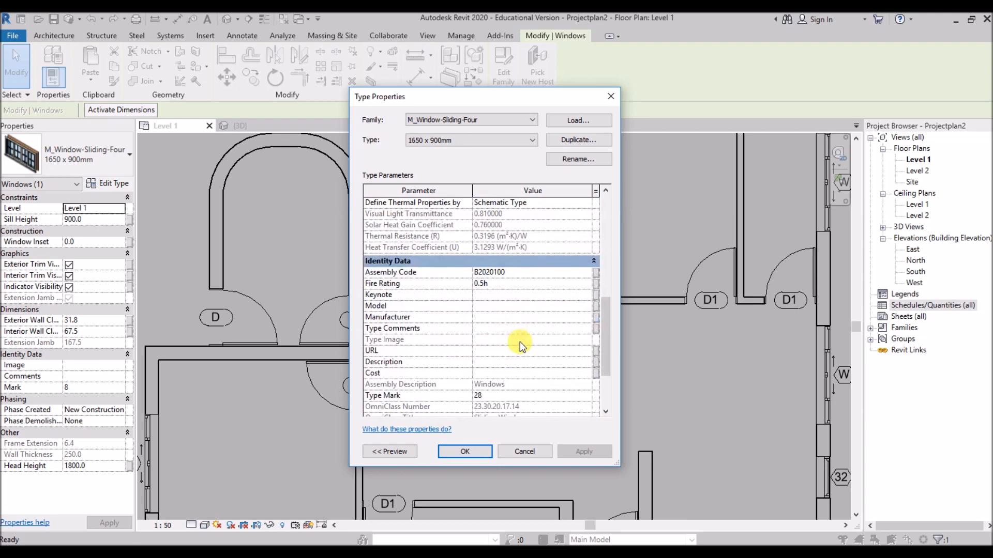
scroll(517, 340, down, 2)
click(489, 362)
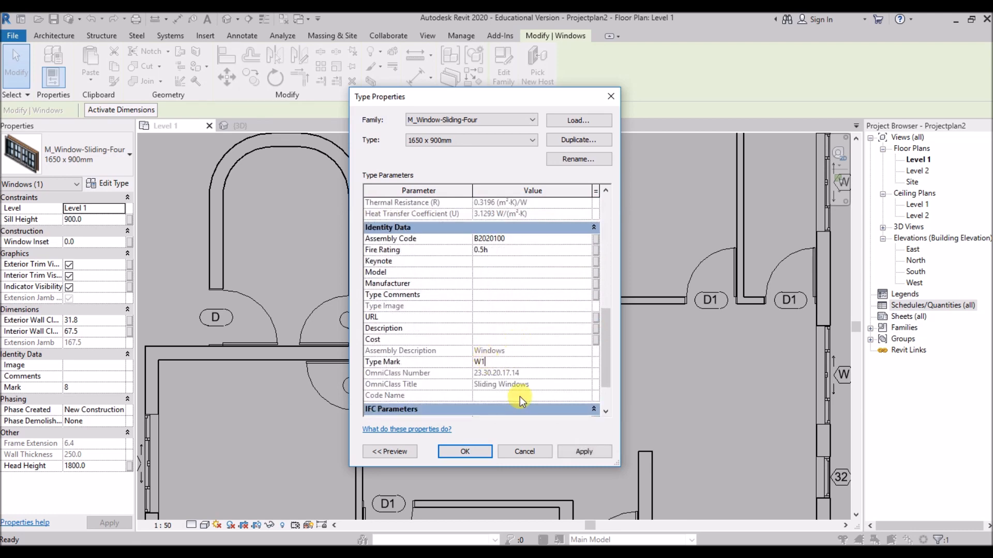
click(467, 452)
scroll(399, 294, down, 3)
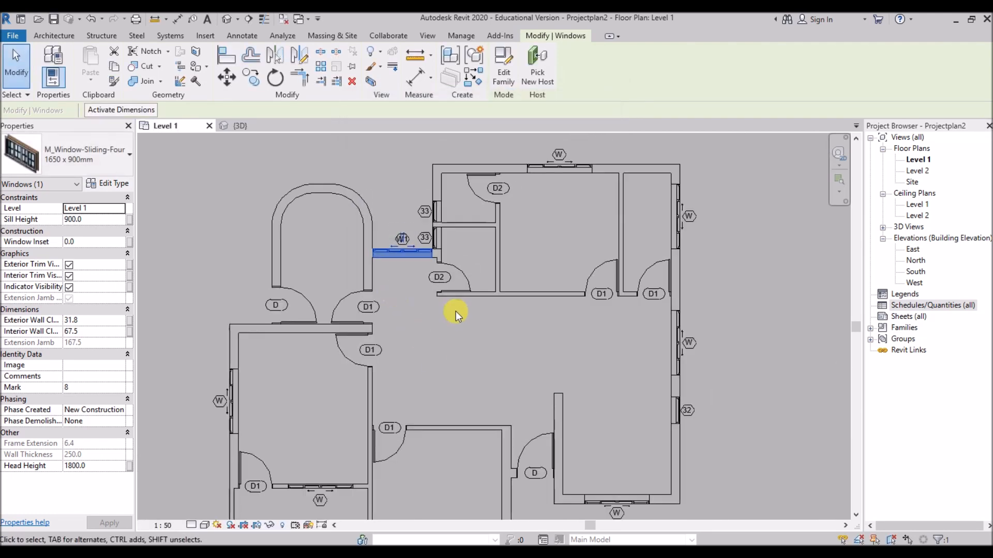
key(Escape)
Set the type mark of the 750 x 900mm double-hung window type in the right outer wall to W2.
click(673, 415)
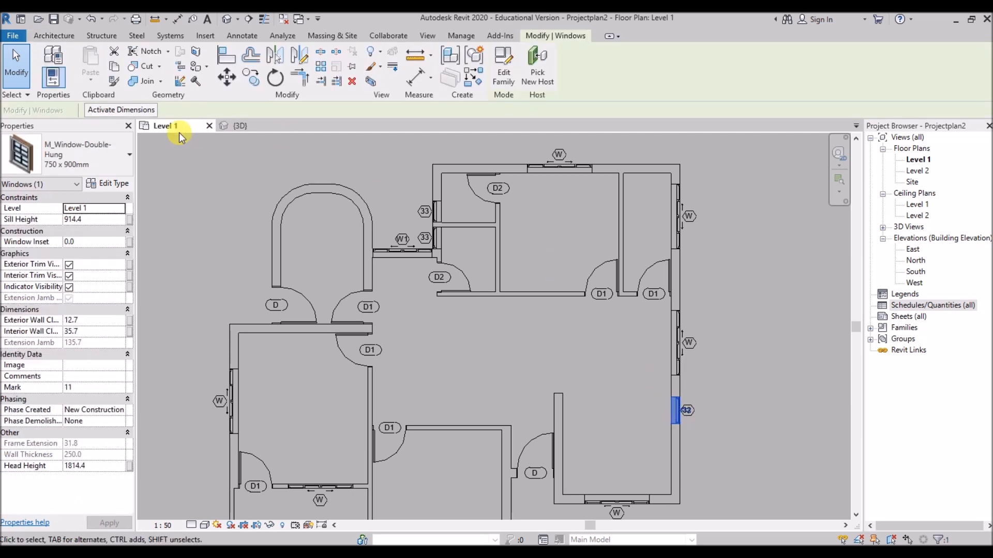
click(107, 183)
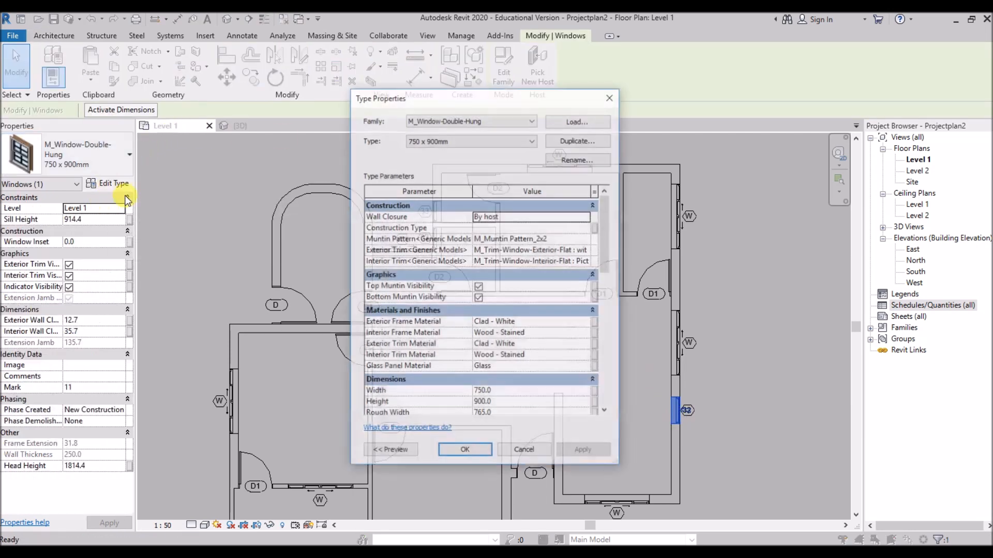
scroll(362, 264, down, 3)
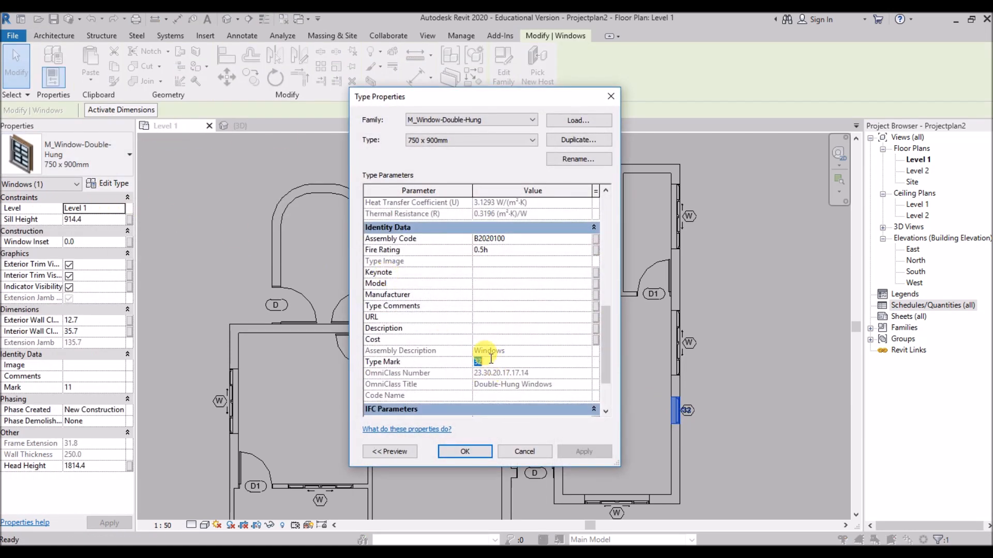
click(486, 451)
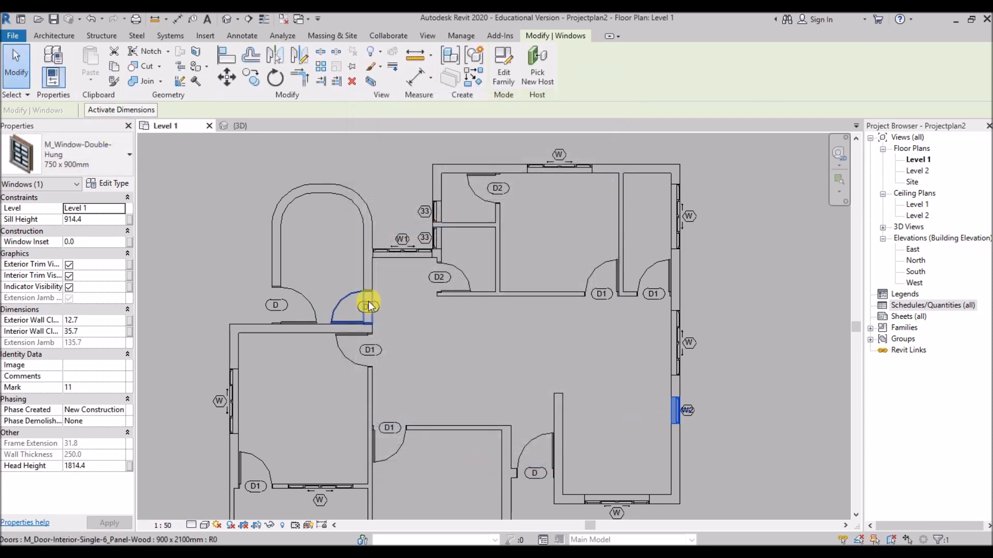
click(458, 212)
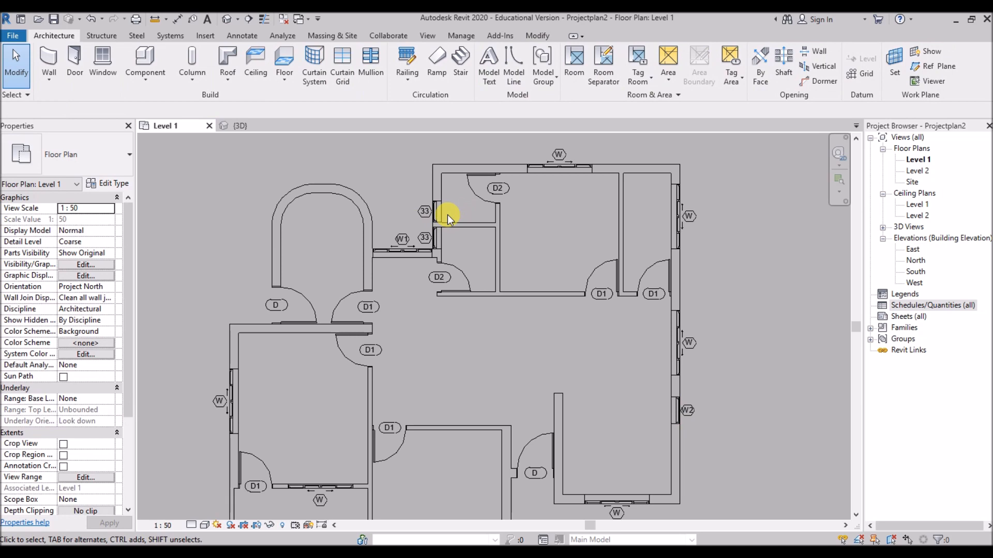
Set the type mark of the 600 x 600mm double-hung window type, used in the two small rooms, to V.
click(441, 213)
click(121, 185)
scroll(507, 241, down, 10)
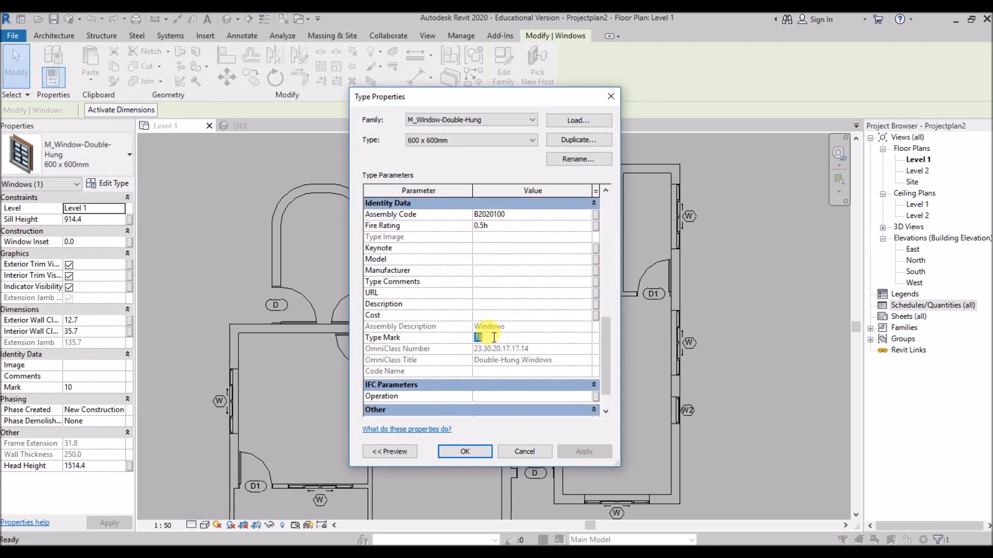
click(471, 454)
click(461, 318)
scroll(461, 318, down, 3)
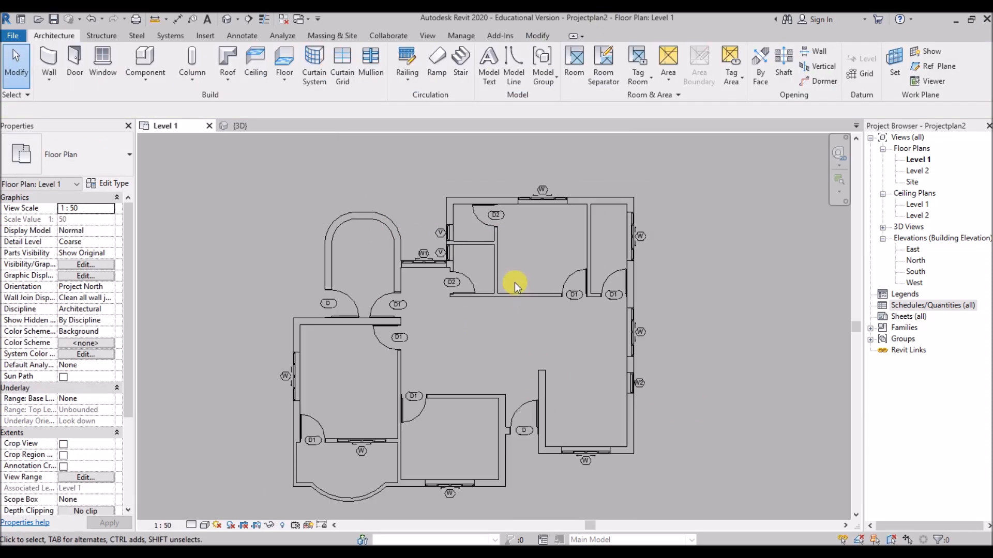
In the 3D view, set the sill height of all 1800 x 900mm sliding windows to 1200.
click(260, 125)
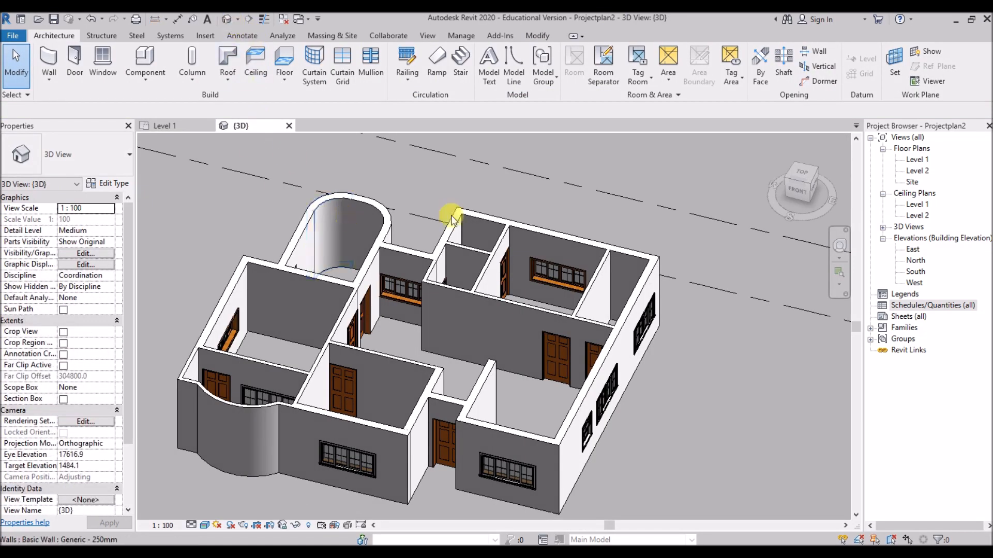
shift+middle_drag(719, 357, 641, 293)
click(445, 409)
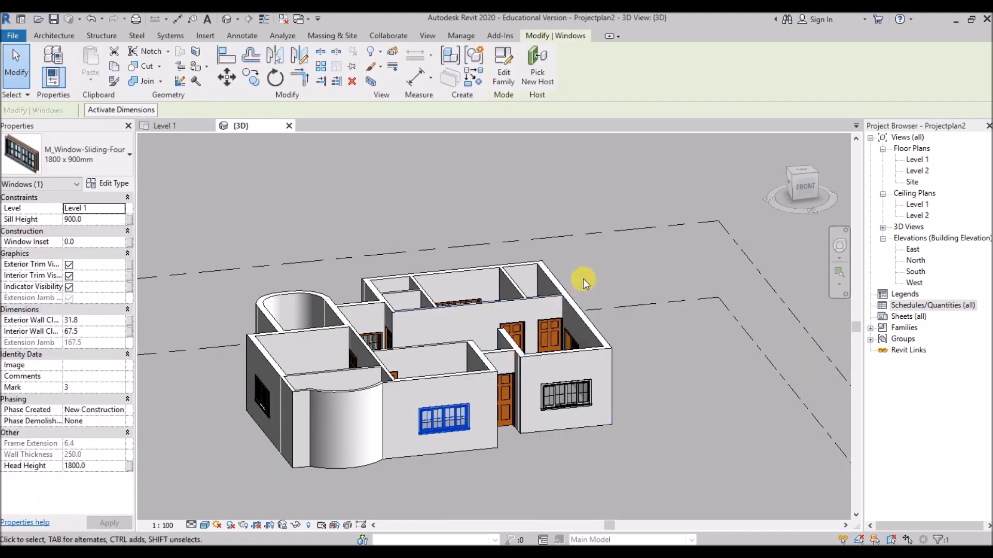
key(s)
key(a)
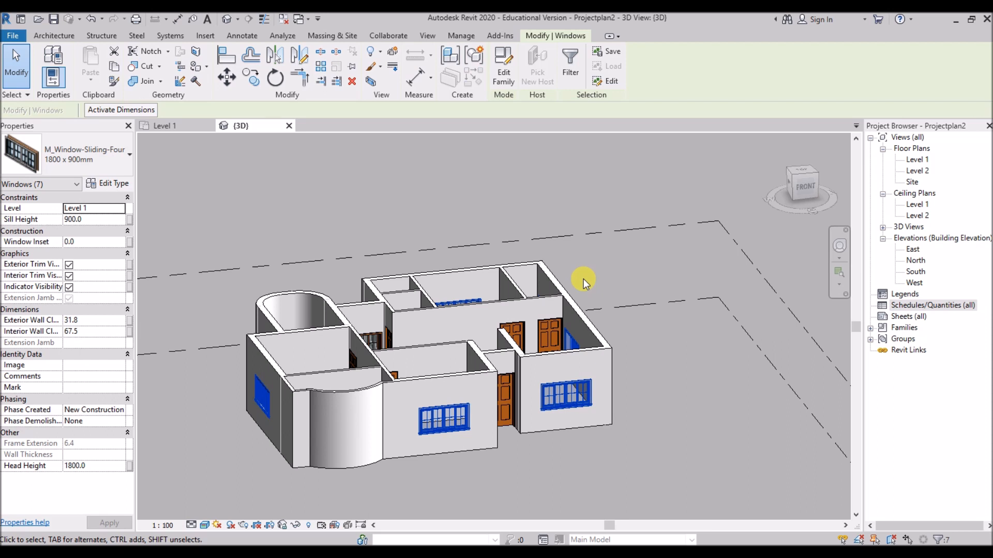
click(92, 219)
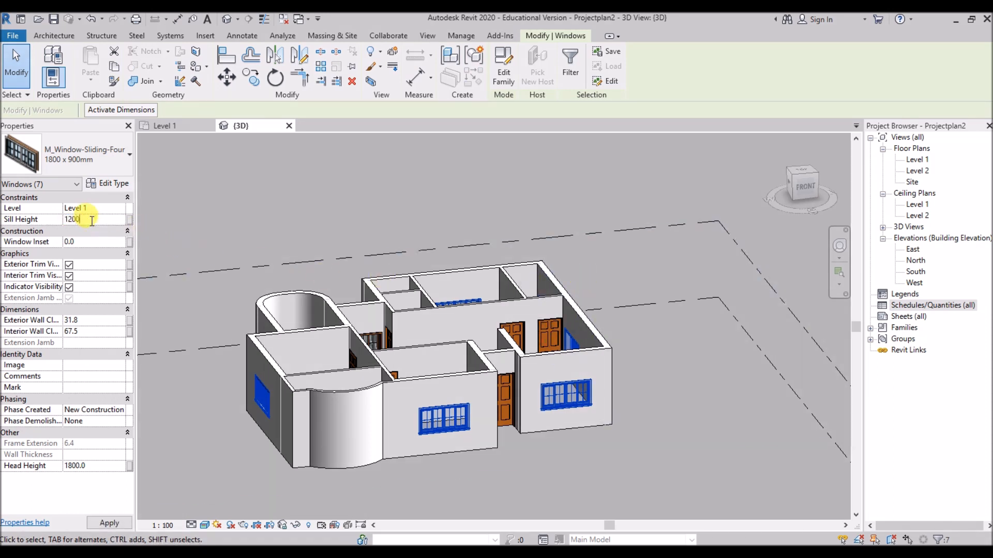
key(Return)
click(321, 208)
Inspect the front windows' height in the 3D view and in the South elevation.
shift+middle_drag(685, 408, 760, 346)
click(916, 271)
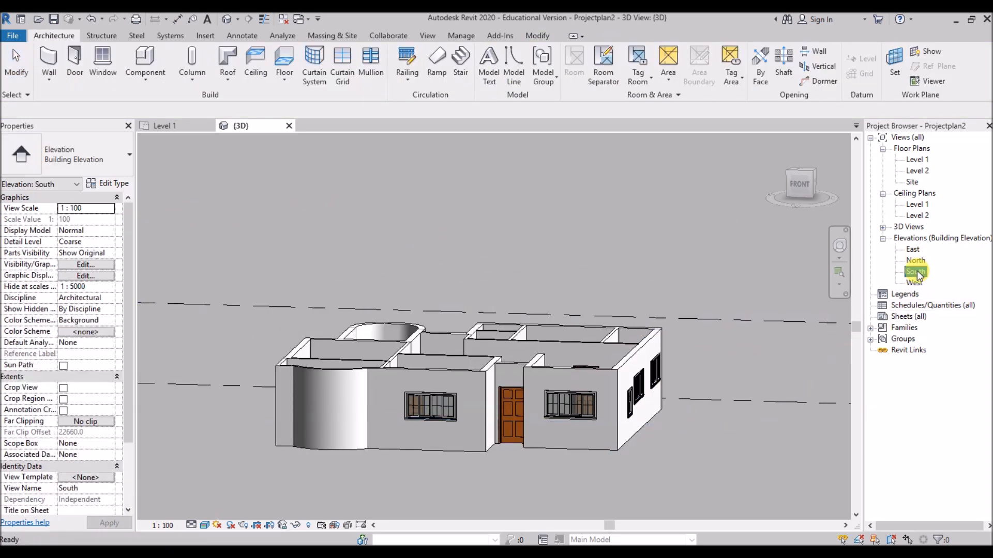
double_click(915, 272)
scroll(683, 317, up, 4)
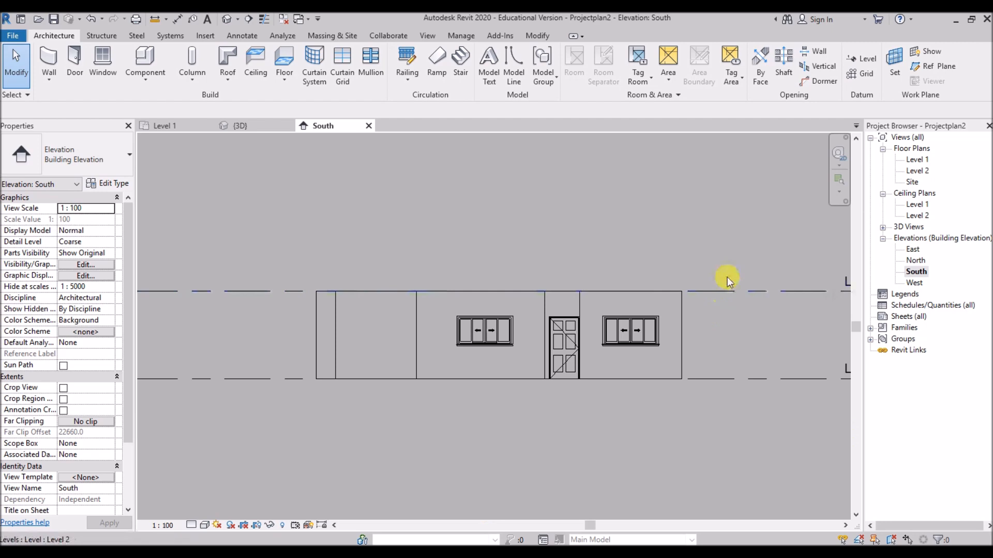
Back in the 3D view, set the sill height of the 750 x 900mm double-hung window to 1200.
click(260, 125)
shift+middle_drag(328, 306, 473, 417)
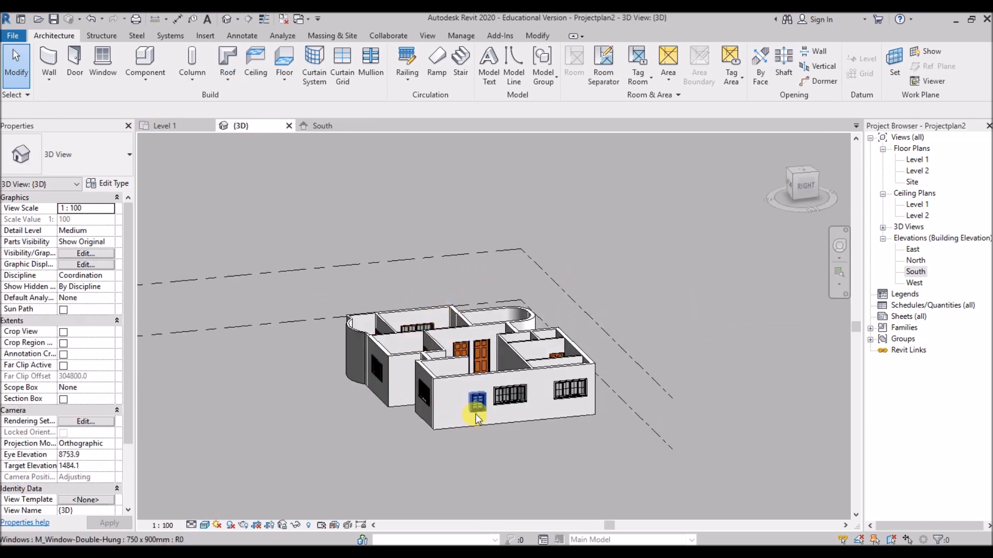
click(474, 416)
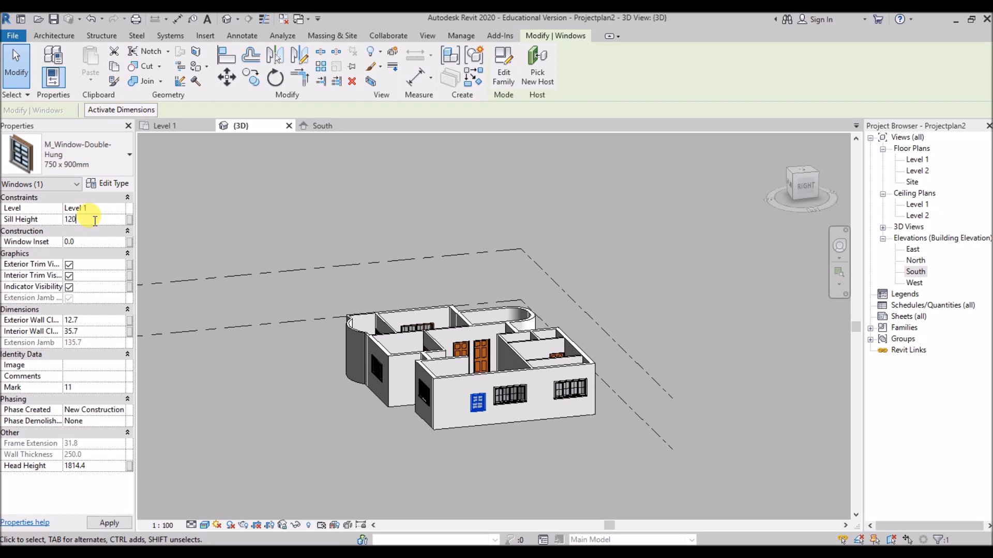
click(517, 195)
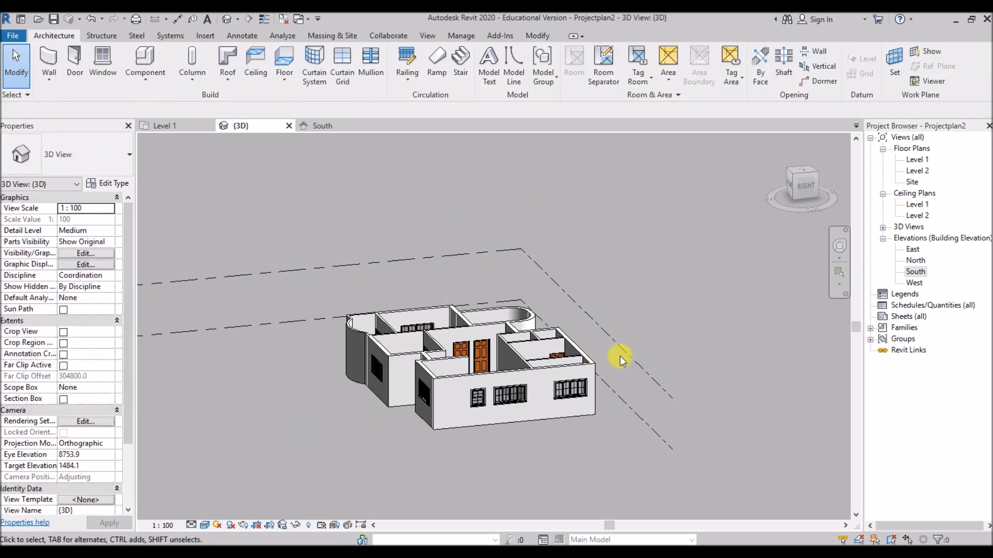
Raise the sill height of both 600 x 600mm double-hung windows so their heads line up with the adjacent sliding window.
shift+middle_drag(632, 278, 289, 269)
scroll(286, 414, up, 6)
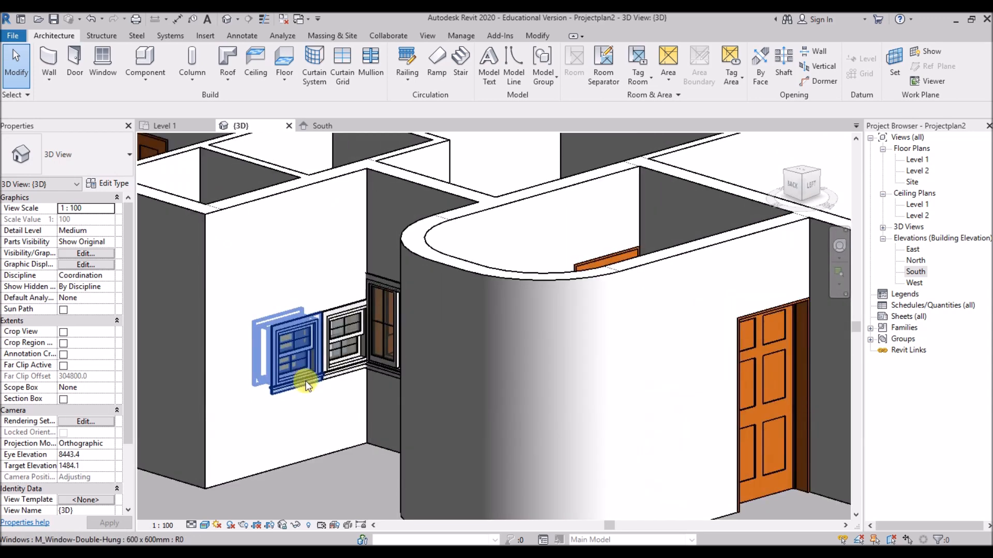
click(340, 376)
ctrl+click(343, 377)
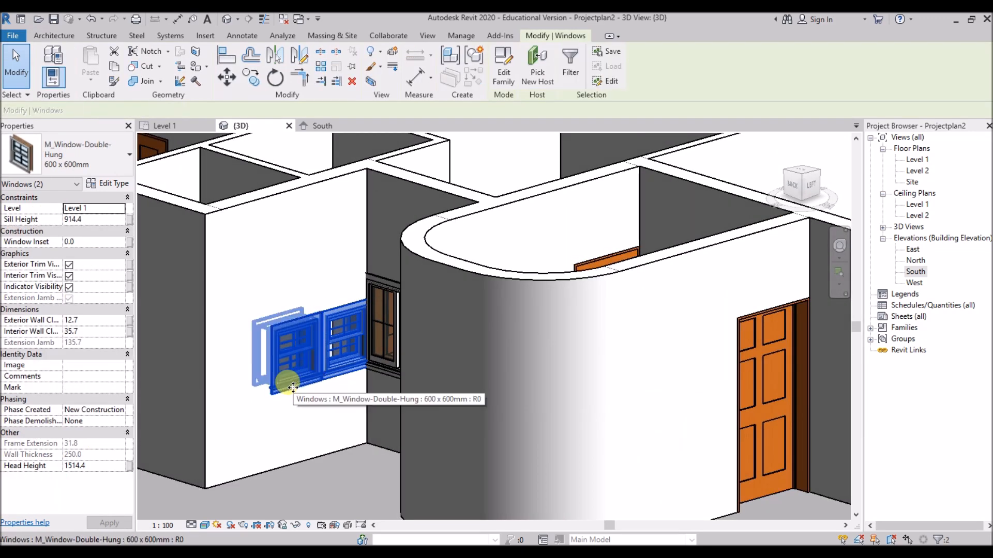
click(90, 220)
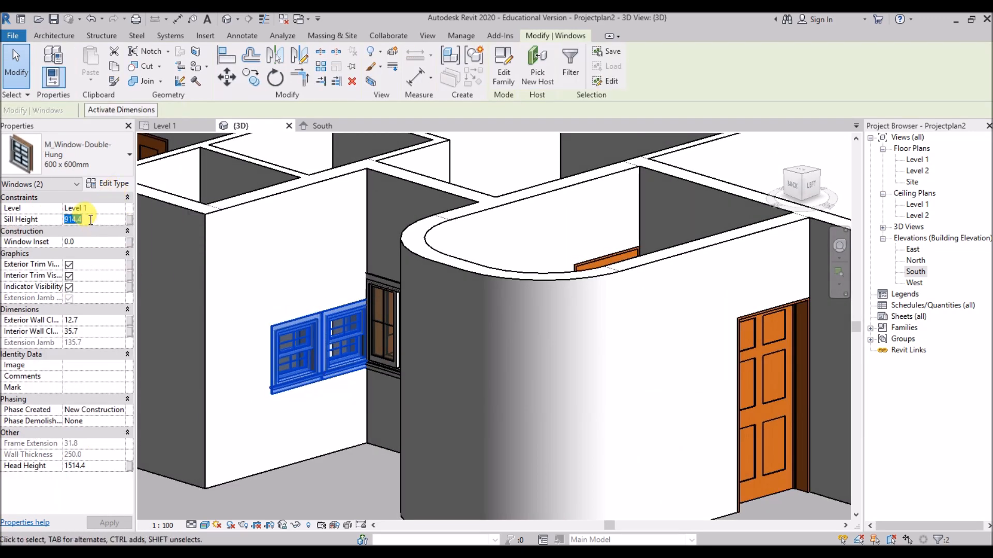
key(Return)
click(335, 473)
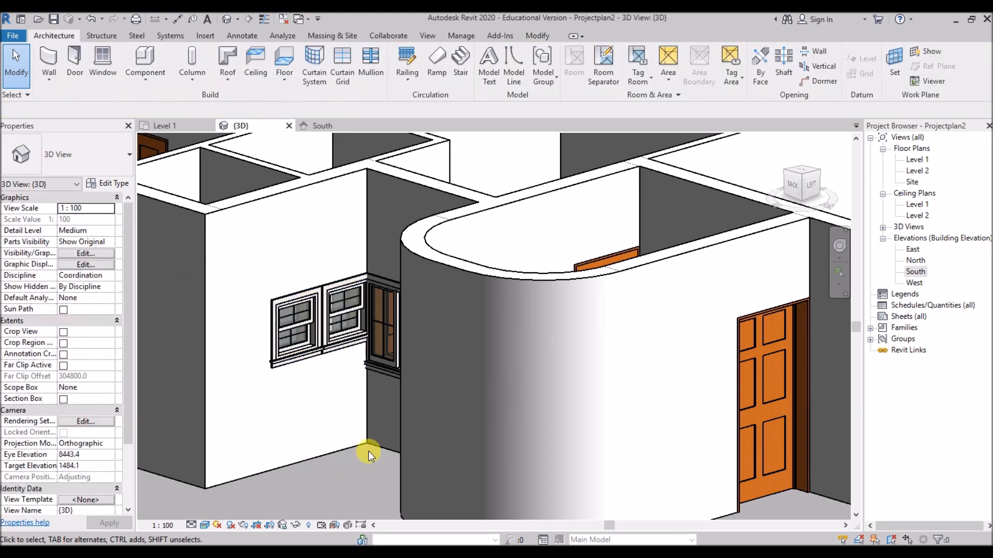
Review the windows around the whole house in the 3D view and return to the Level 1 floor plan.
scroll(368, 451, down, 3)
shift+middle_drag(461, 394, 310, 456)
scroll(253, 435, down, 3)
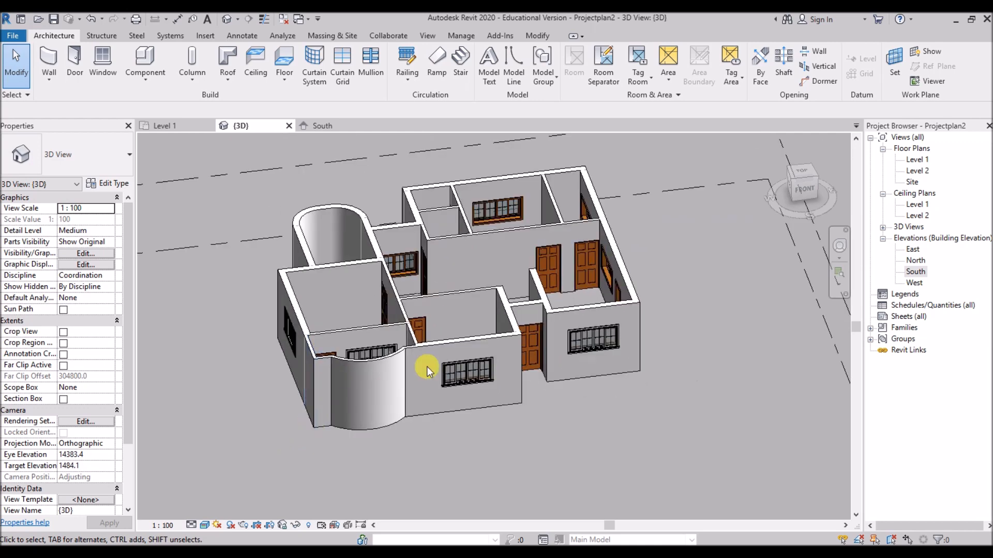
shift+middle_drag(641, 250, 611, 275)
scroll(523, 281, up, 2)
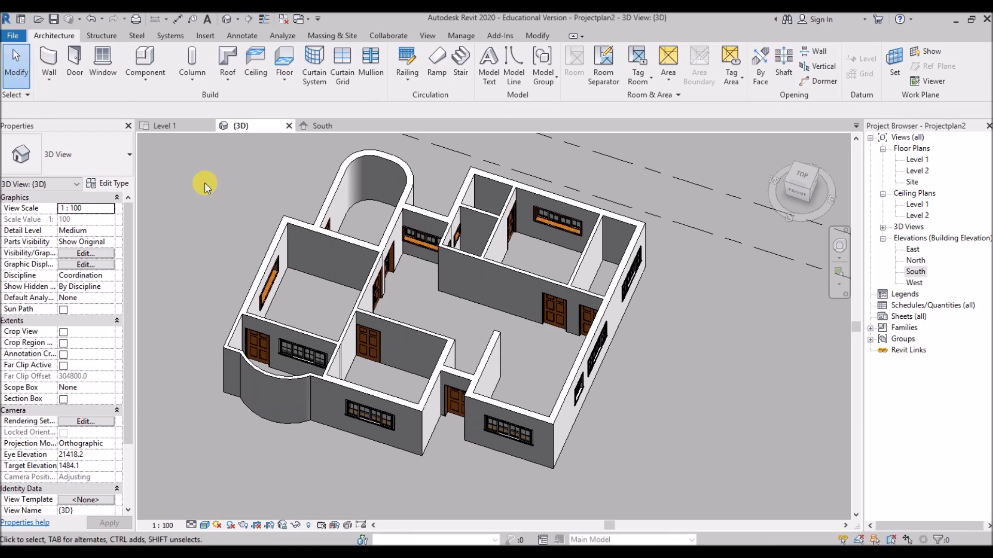
click(179, 125)
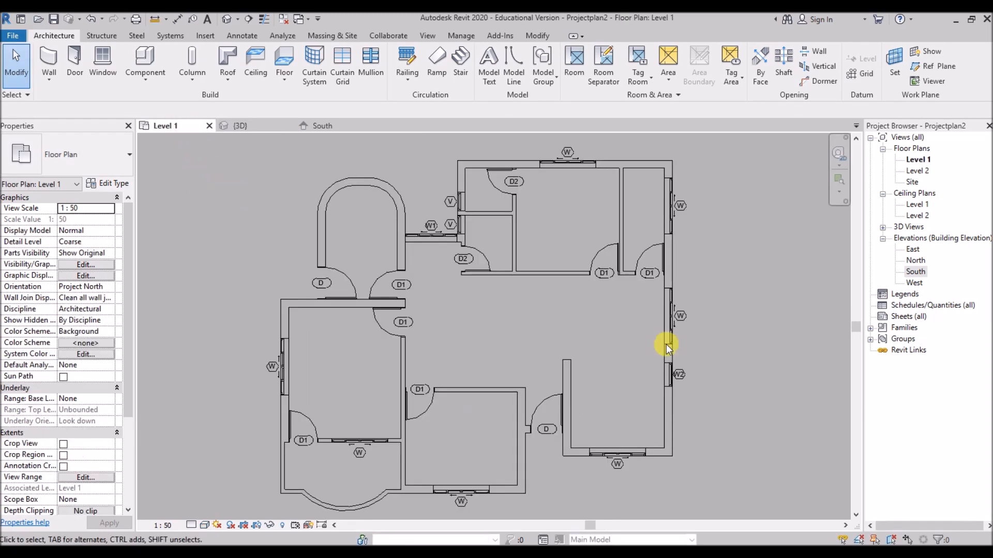
middle_drag(611, 361, 605, 358)
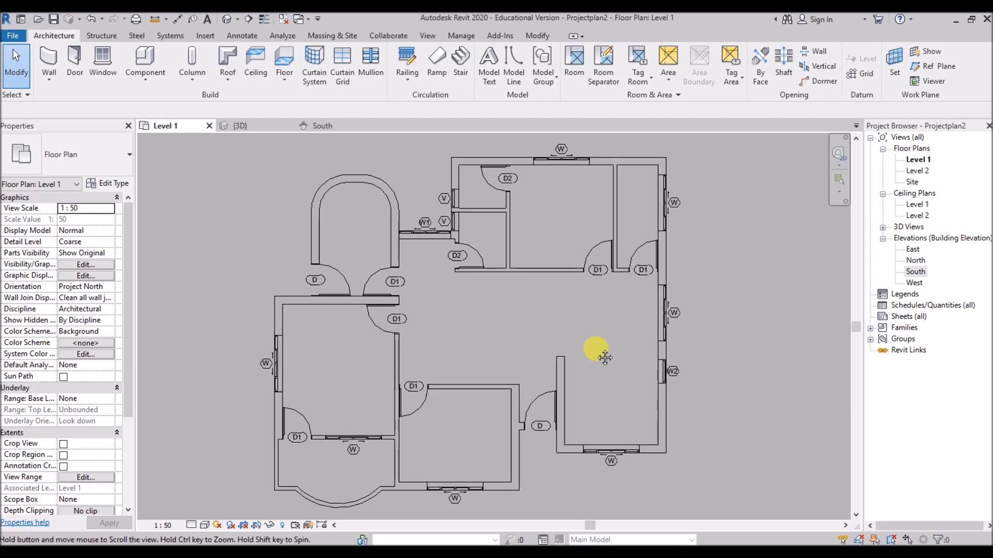